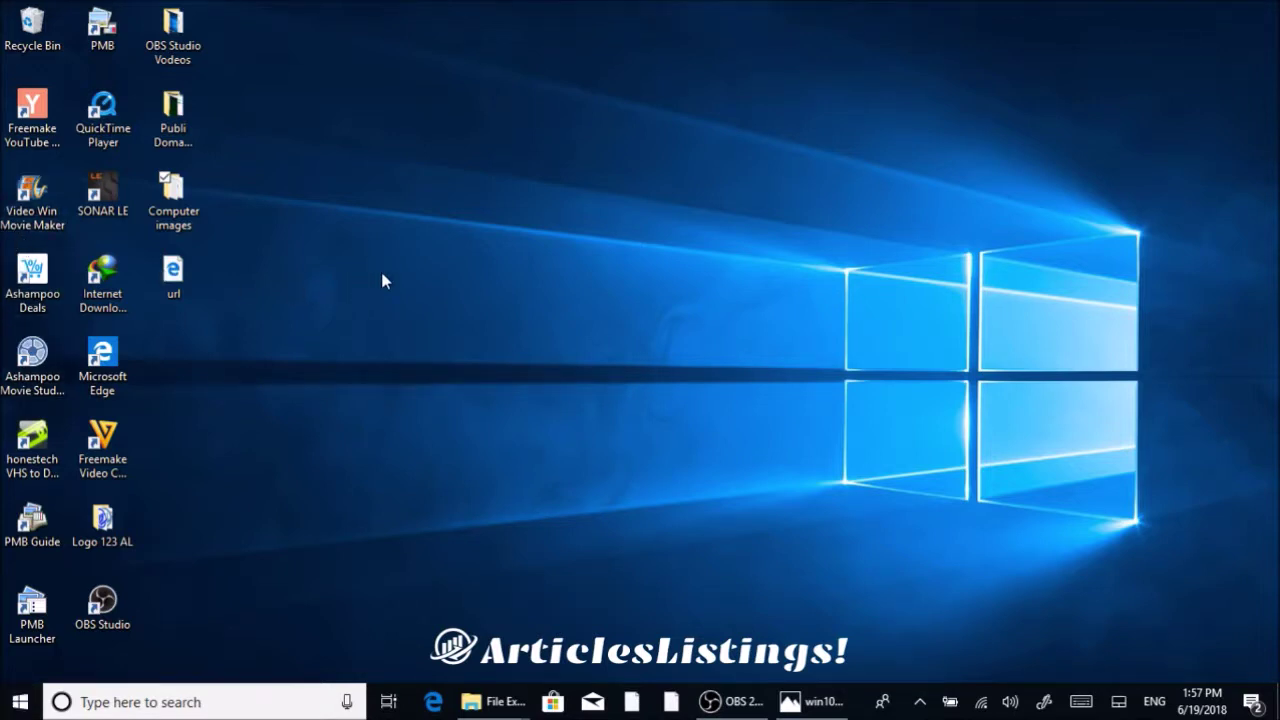
- Bring up the Windows 10 shortcut keys picture and advance to the photo windows-key.jpg
{"action": "left_click", "coordinate": [838, 703]}
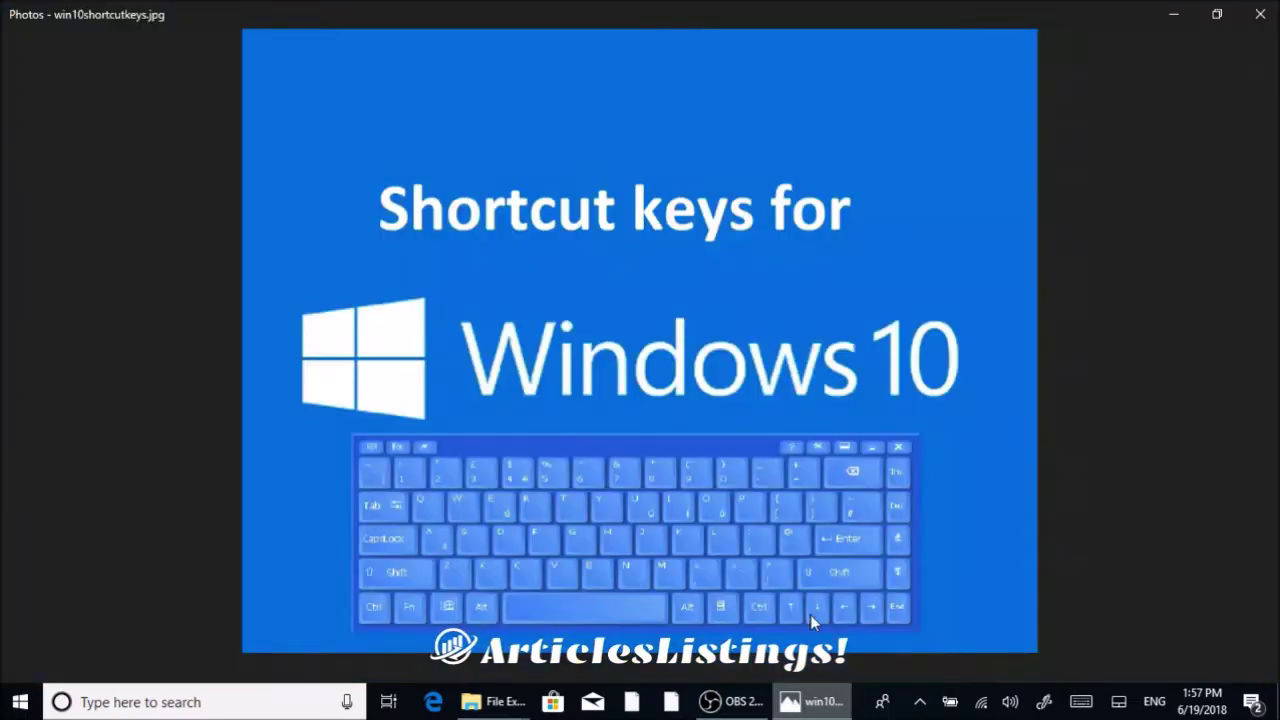
{"action": "key", "text": "Right"}
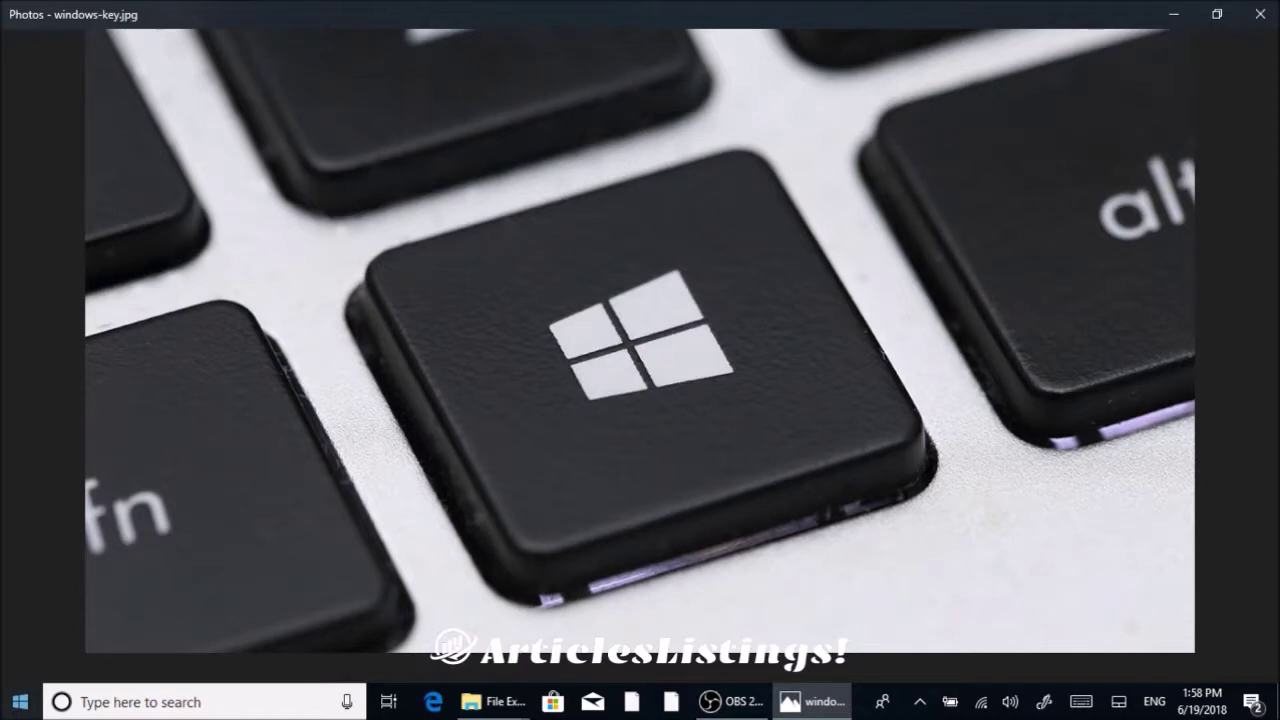
- Open the Start menu and look through its app list and the tiles in the Create, Explore and Play groups
{"action": "left_click", "coordinate": [20, 702]}
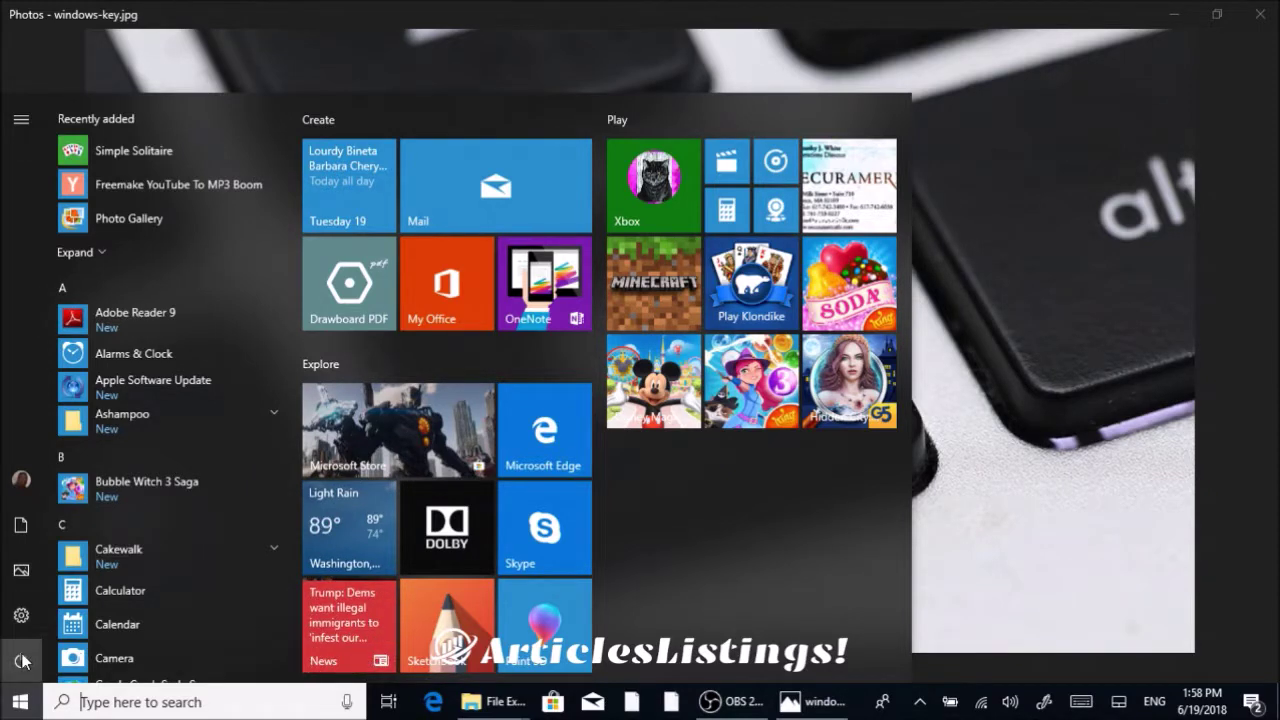
{"action": "scroll", "coordinate": [178, 339], "scroll_direction": "down", "scroll_amount": 5}
{"action": "scroll", "coordinate": [178, 335], "scroll_direction": "down", "scroll_amount": 5}
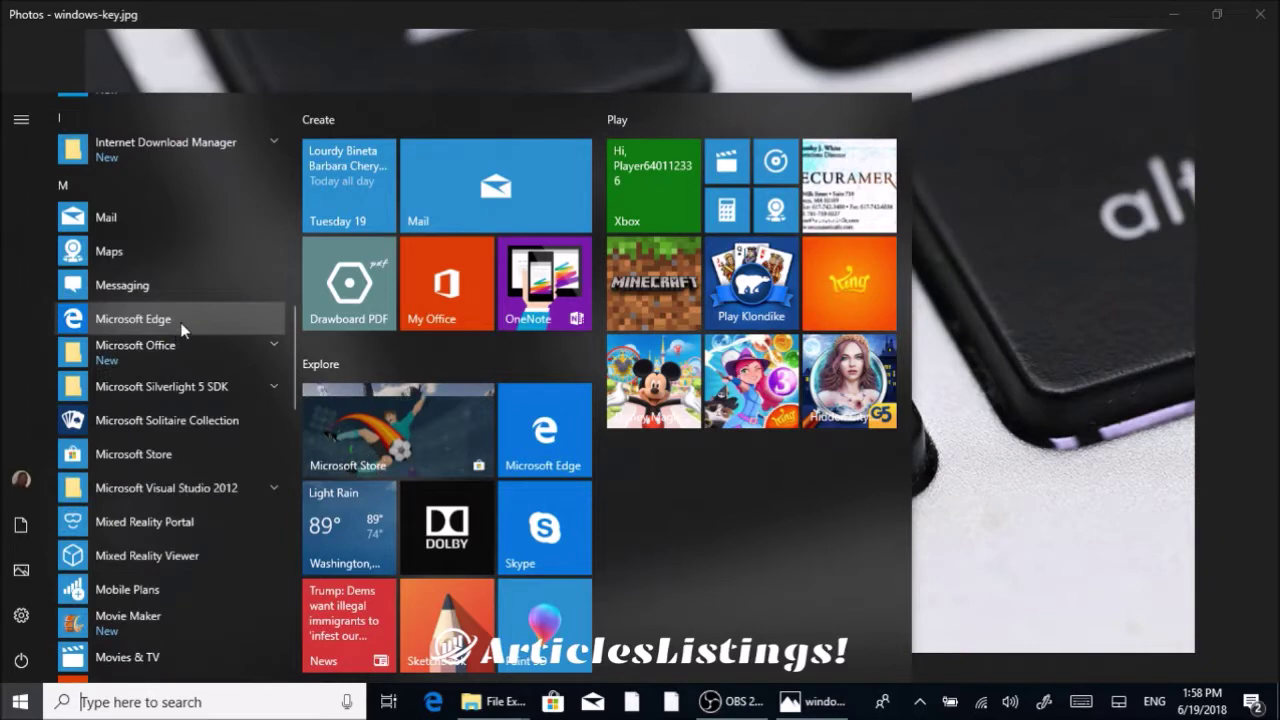
{"action": "scroll", "coordinate": [430, 139], "scroll_direction": "down", "scroll_amount": 1}
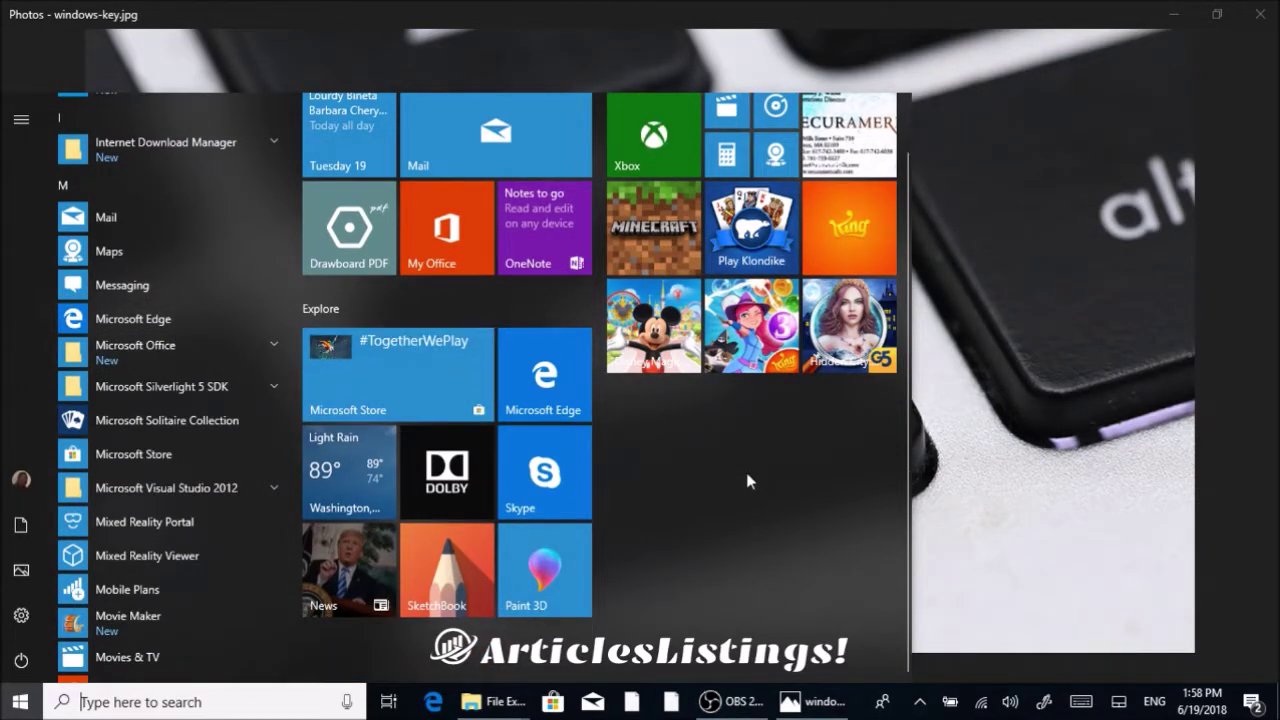
{"action": "scroll", "coordinate": [750, 480], "scroll_direction": "up", "scroll_amount": 1}
{"action": "scroll", "coordinate": [147, 497], "scroll_direction": "down", "scroll_amount": 2}
{"action": "scroll", "coordinate": [147, 497], "scroll_direction": "down", "scroll_amount": 3}
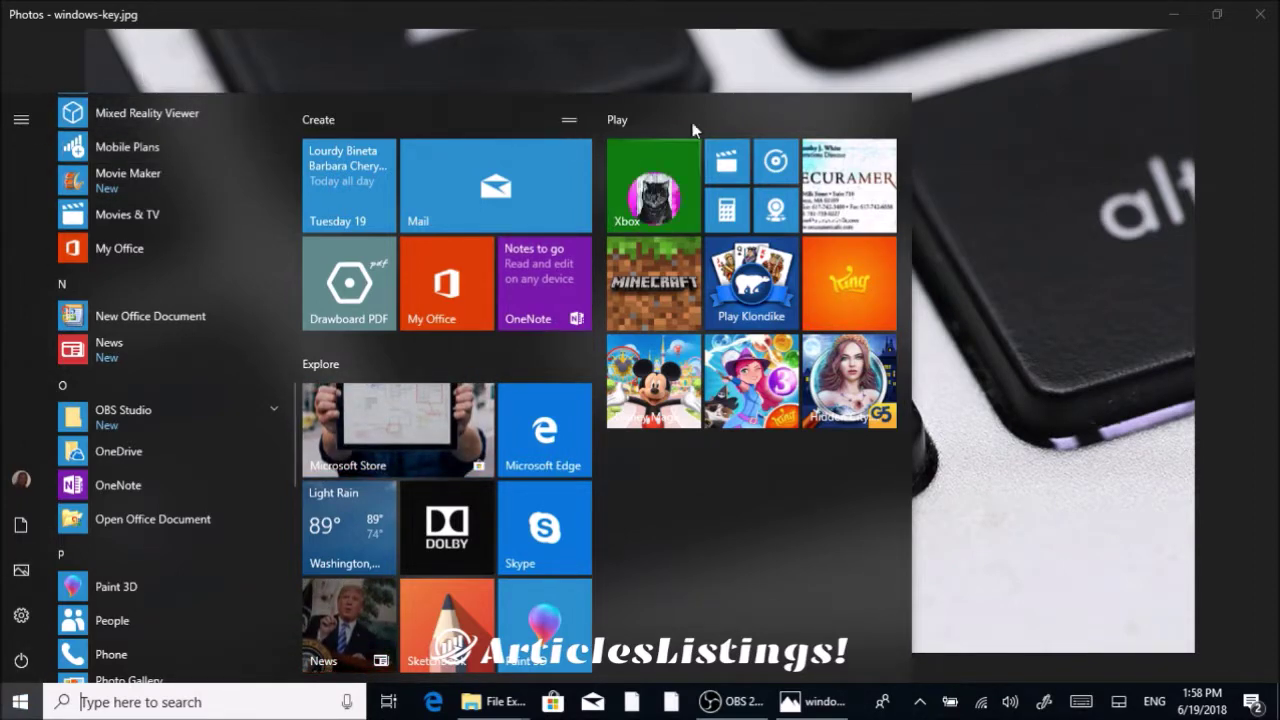
- Expand and collapse the Start menu's side labels, examine the remaining apps down to the W section, and close the menu
{"action": "left_click", "coordinate": [21, 119]}
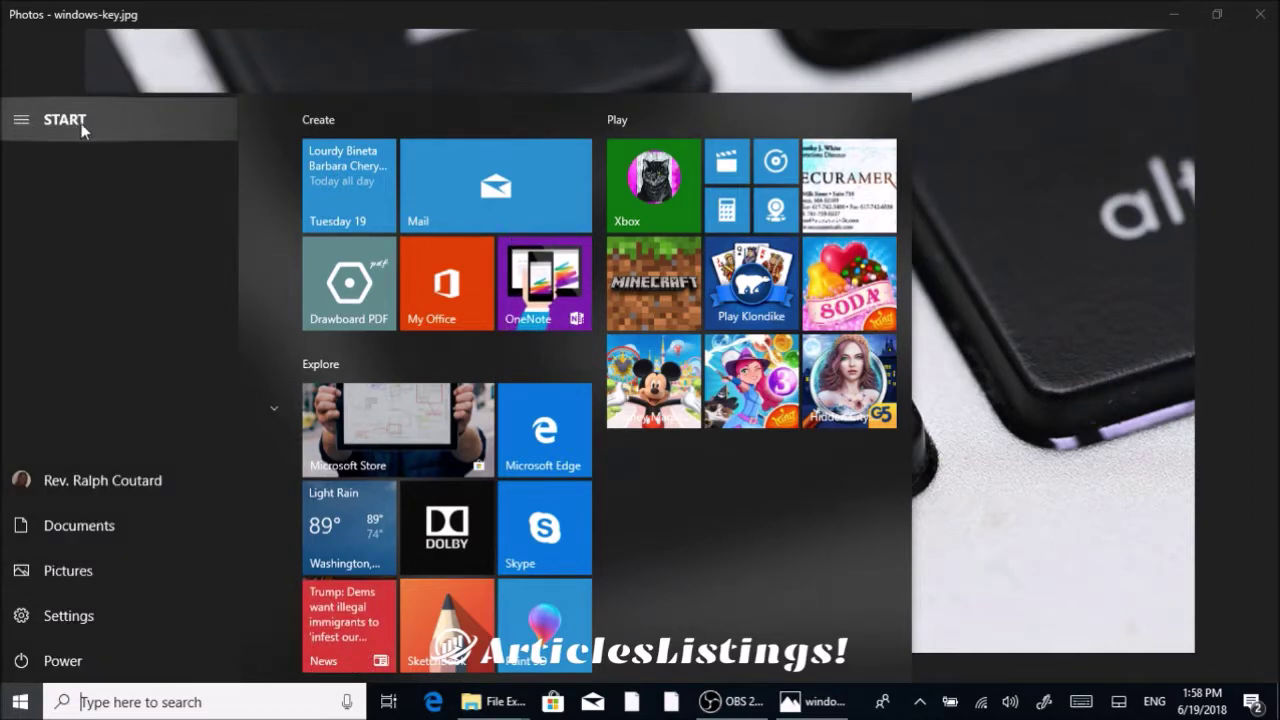
{"action": "left_click", "coordinate": [19, 120]}
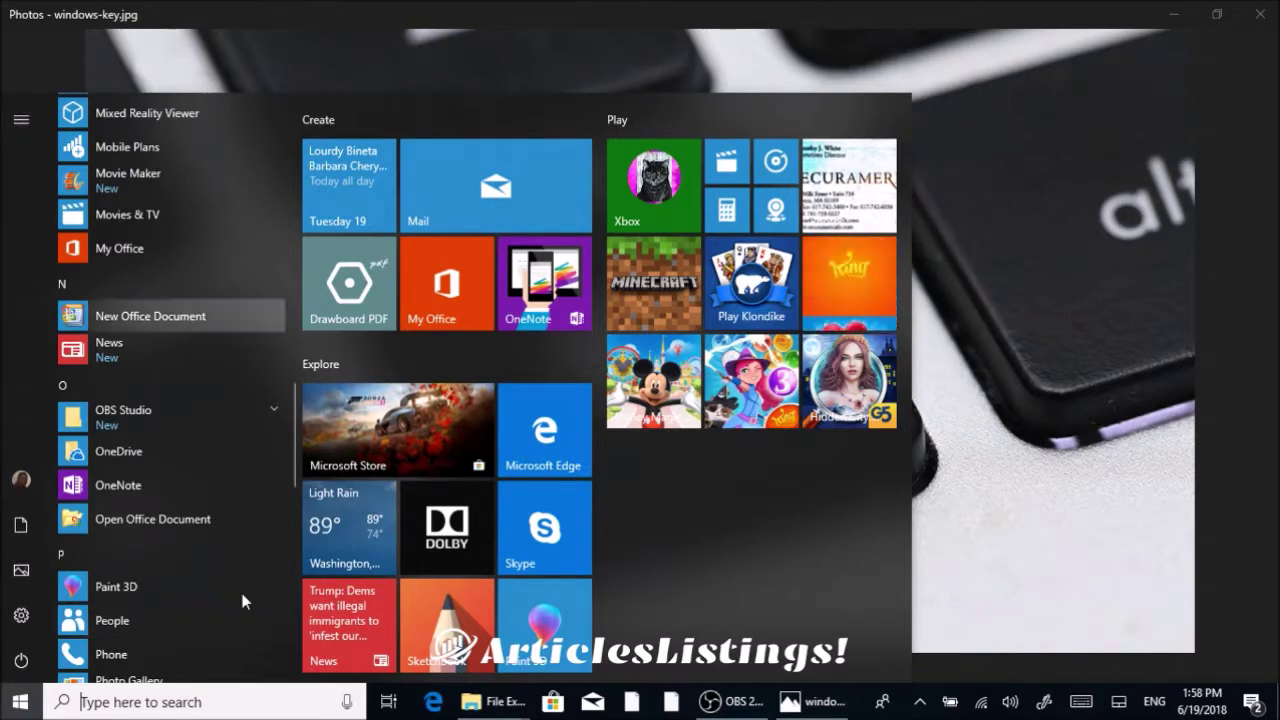
{"action": "scroll", "coordinate": [181, 589], "scroll_direction": "down", "scroll_amount": 3}
{"action": "scroll", "coordinate": [173, 557], "scroll_direction": "down", "scroll_amount": 8}
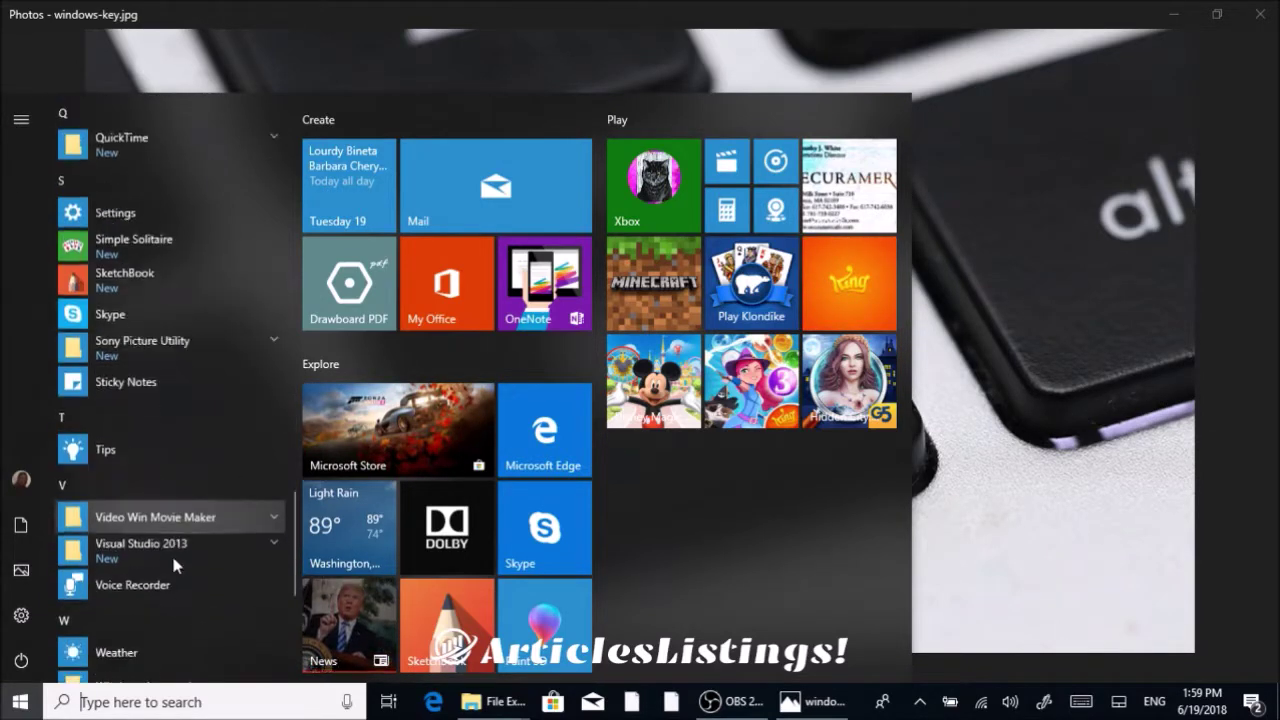
{"action": "scroll", "coordinate": [173, 557], "scroll_direction": "down", "scroll_amount": 1}
{"action": "scroll", "coordinate": [173, 560], "scroll_direction": "up", "scroll_amount": 1}
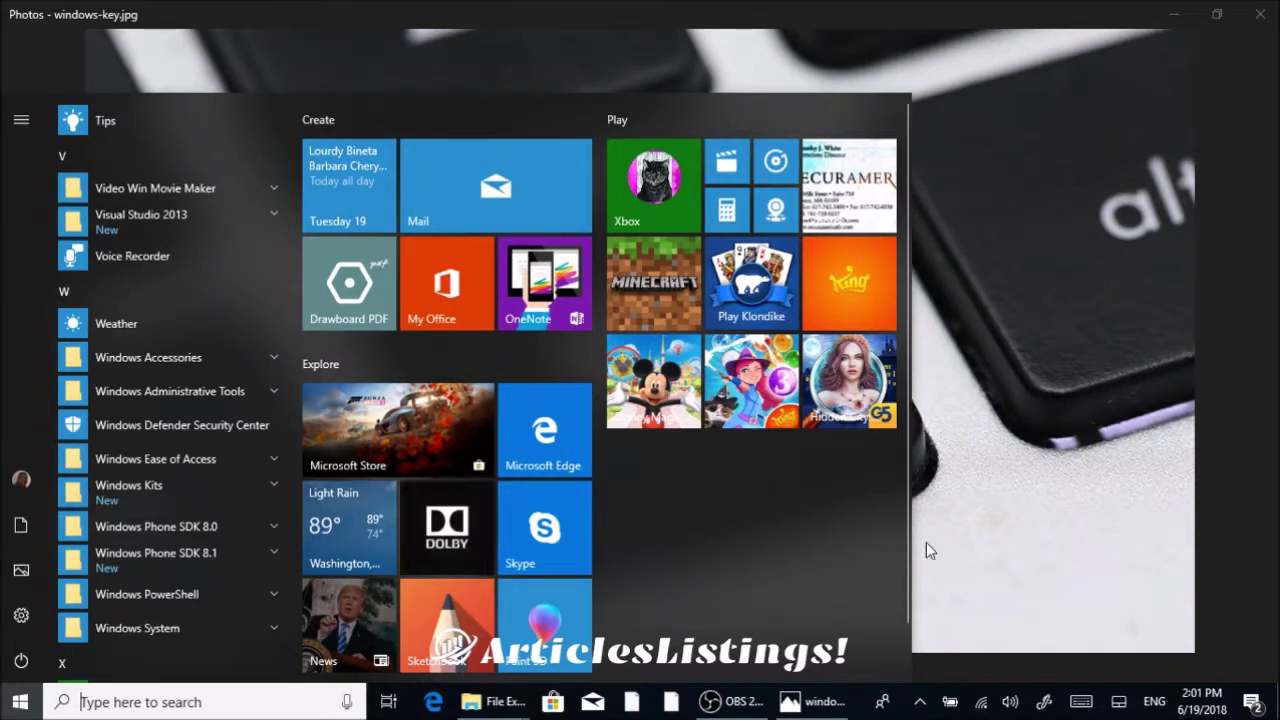
{"action": "left_click", "coordinate": [978, 541]}
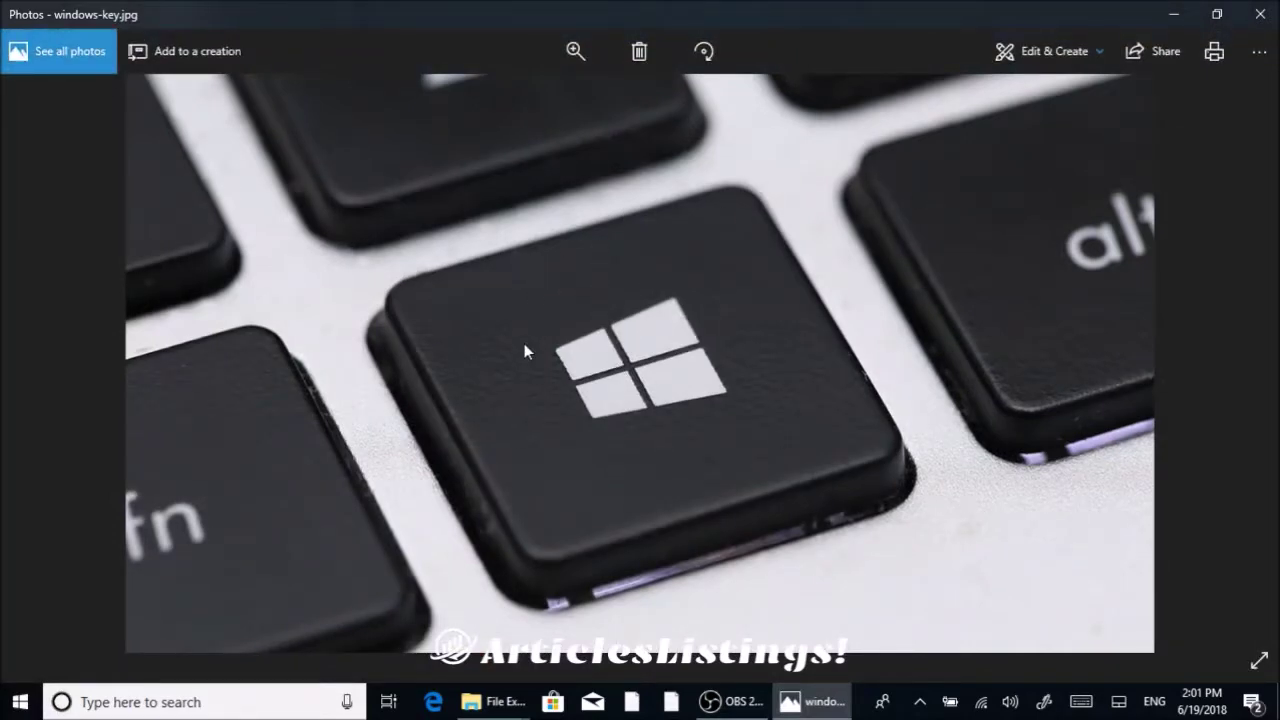
- Browse the shortcut table, special characters chart and keyboard symbols picture, ending on the German T2 keyboard picture
{"action": "key", "text": "Right"}
{"action": "key", "text": "Right"}
{"action": "key", "text": "Right"}
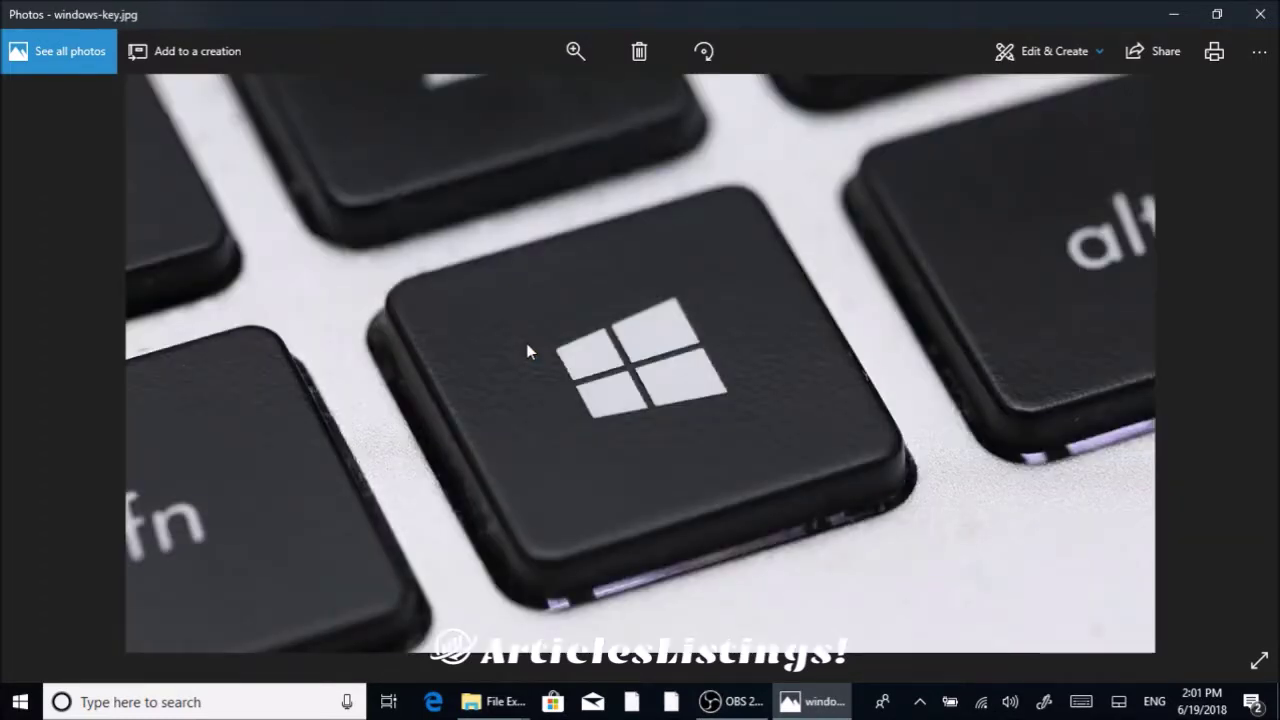
{"action": "key", "text": "Right"}
{"action": "key", "text": "Right"}
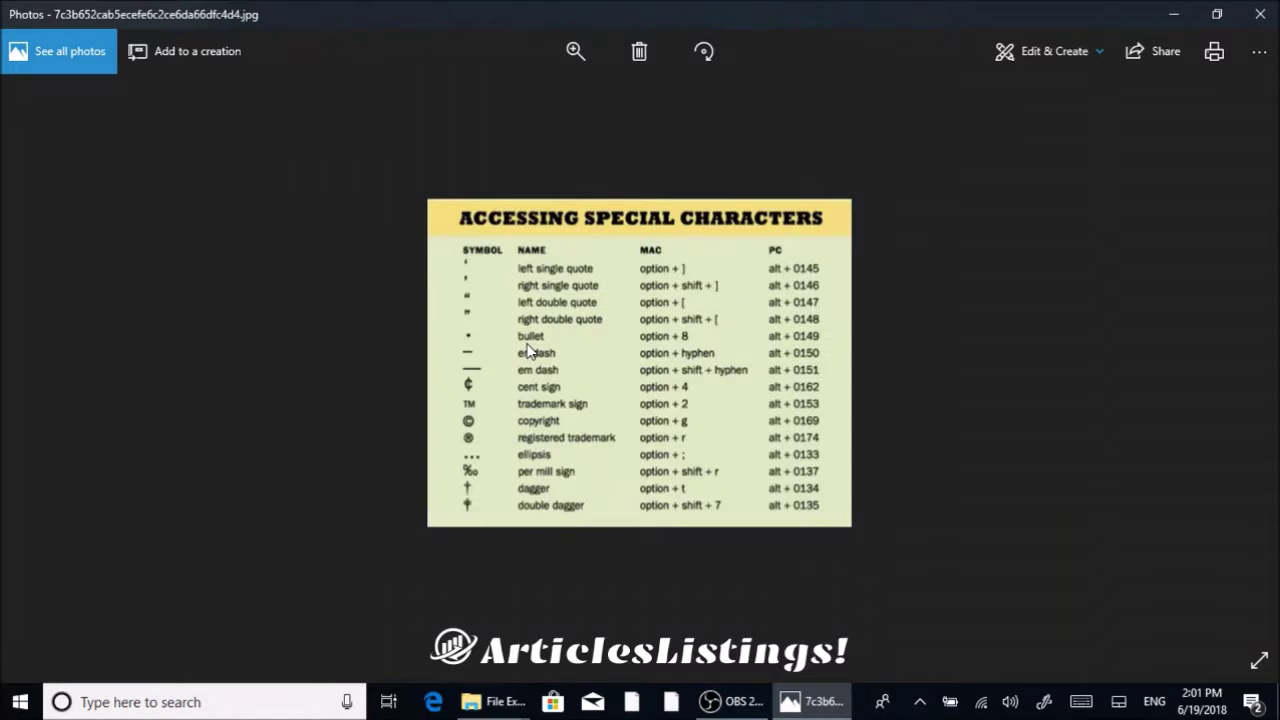
{"action": "key", "text": "Right"}
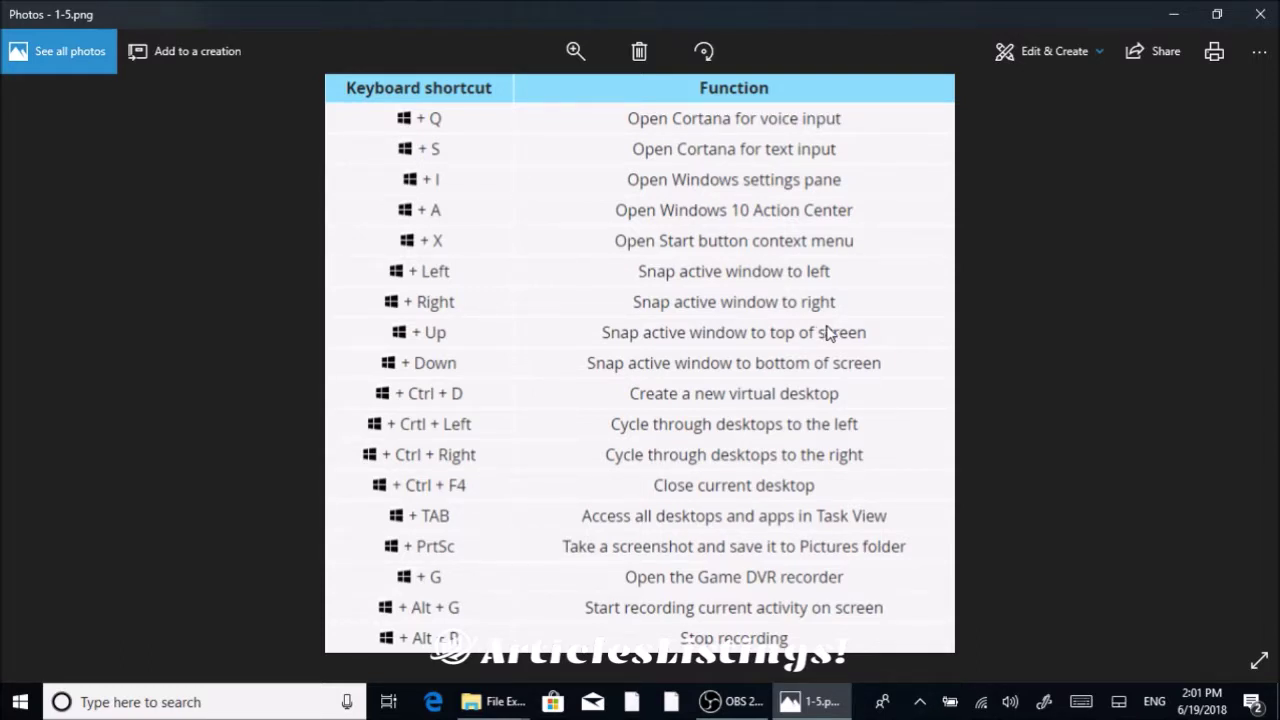
{"action": "key", "text": "Right"}
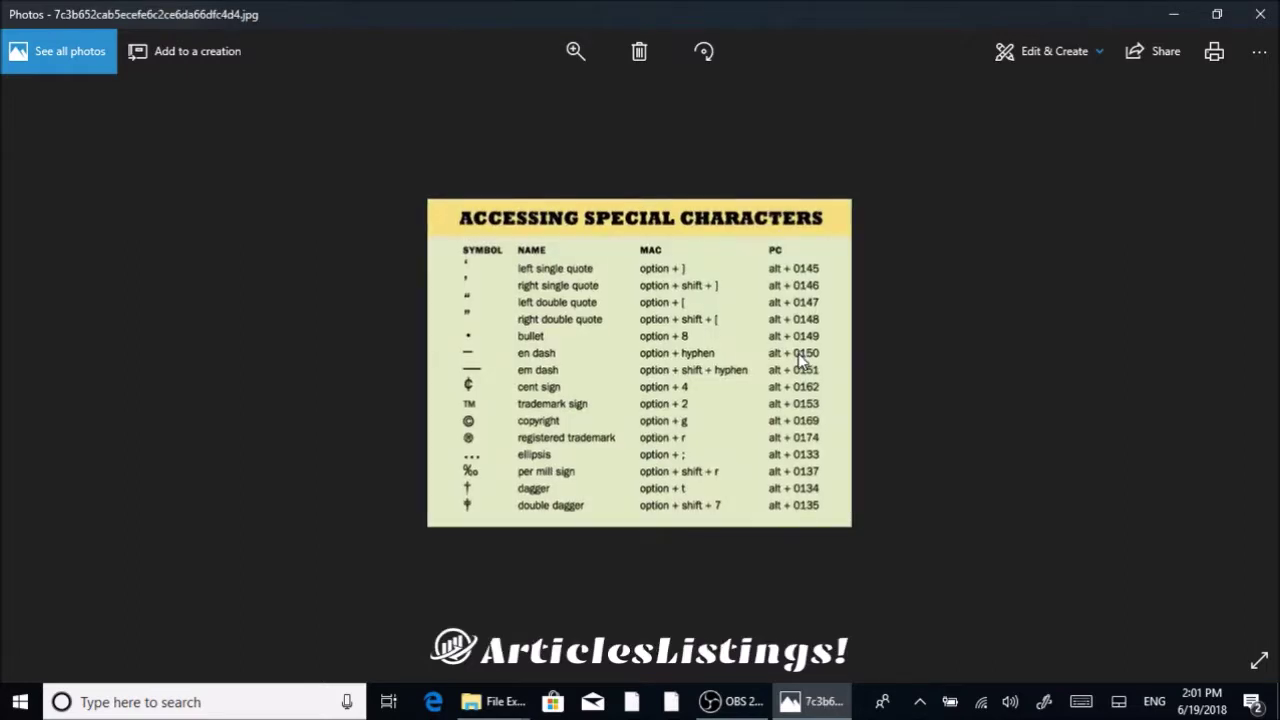
{"action": "key", "text": "Right"}
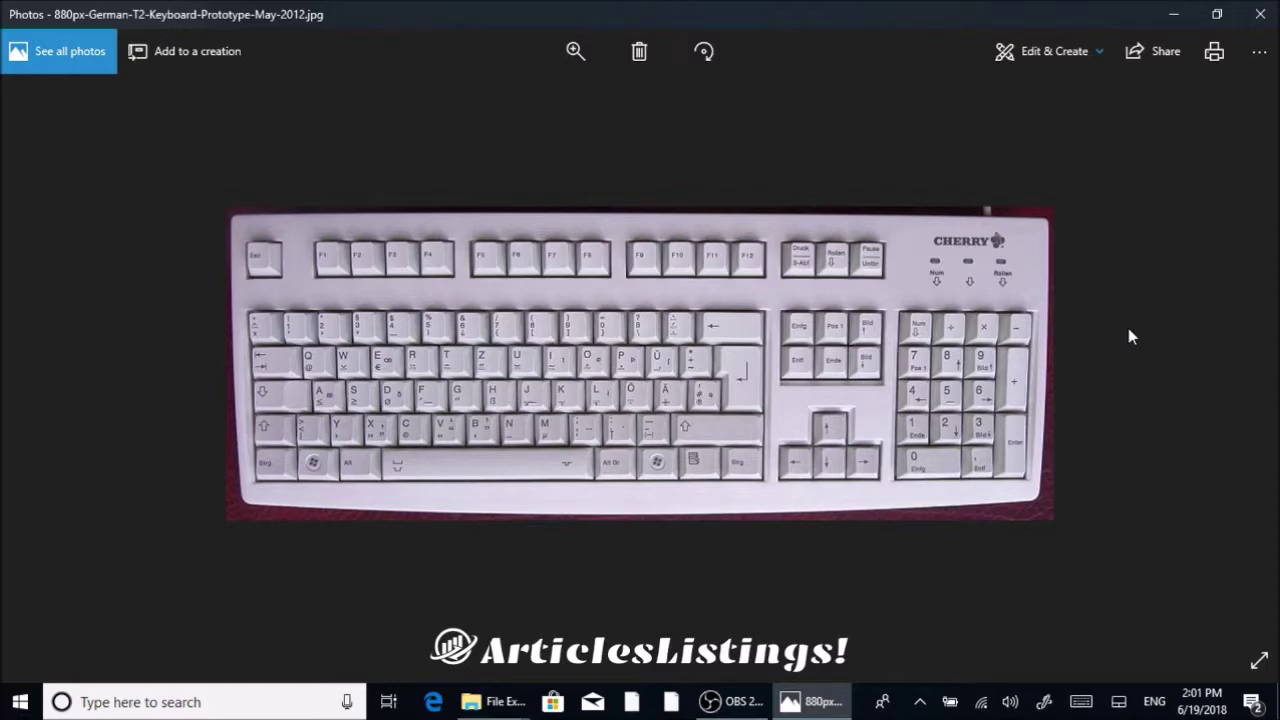
{"action": "key", "text": "Left"}
{"action": "key", "text": "Left"}
{"action": "key", "text": "Right"}
{"action": "key", "text": "Right"}
{"action": "key", "text": "Right"}
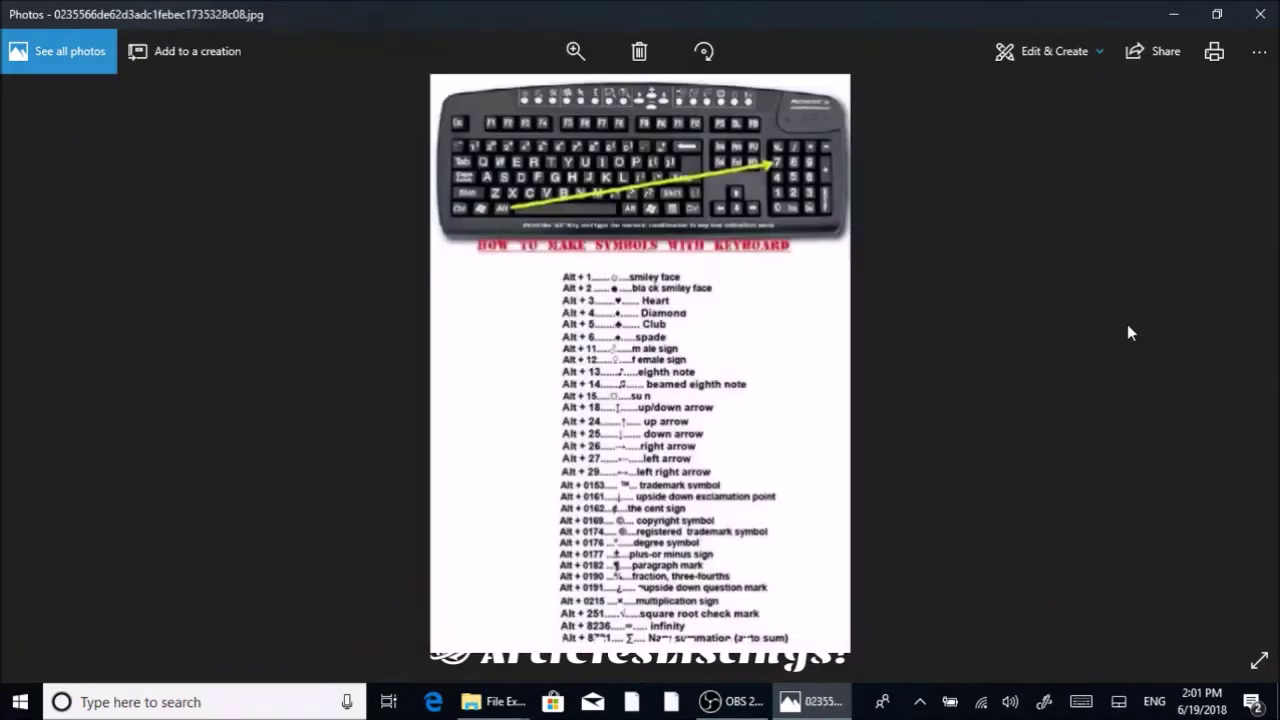
{"action": "key", "text": "Left"}
- Enlarge the German keyboard picture to examine its Windows key and the surrounding letter keys
{"action": "key", "text": "ctrl+plus"}
{"action": "key", "text": "ctrl+minus"}
{"action": "key", "text": "ctrl+plus"}
{"action": "key", "text": "ctrl+plus"}
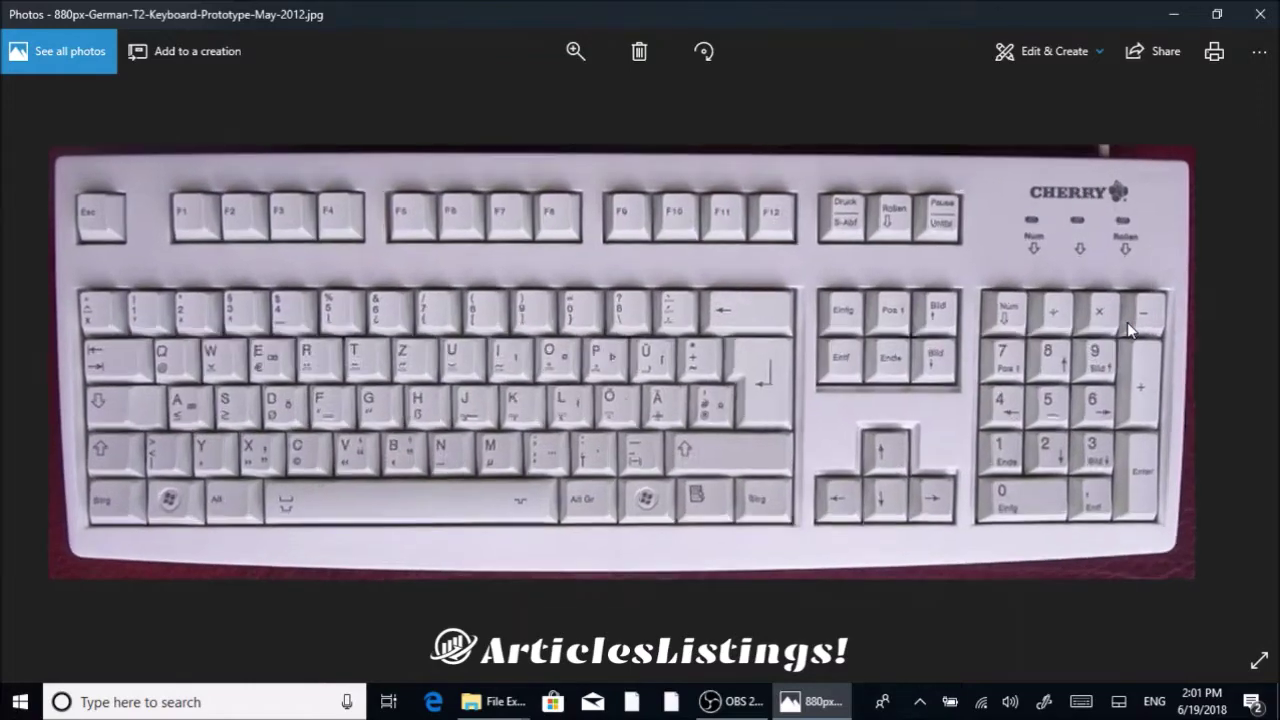
{"action": "key", "text": "ctrl+minus"}
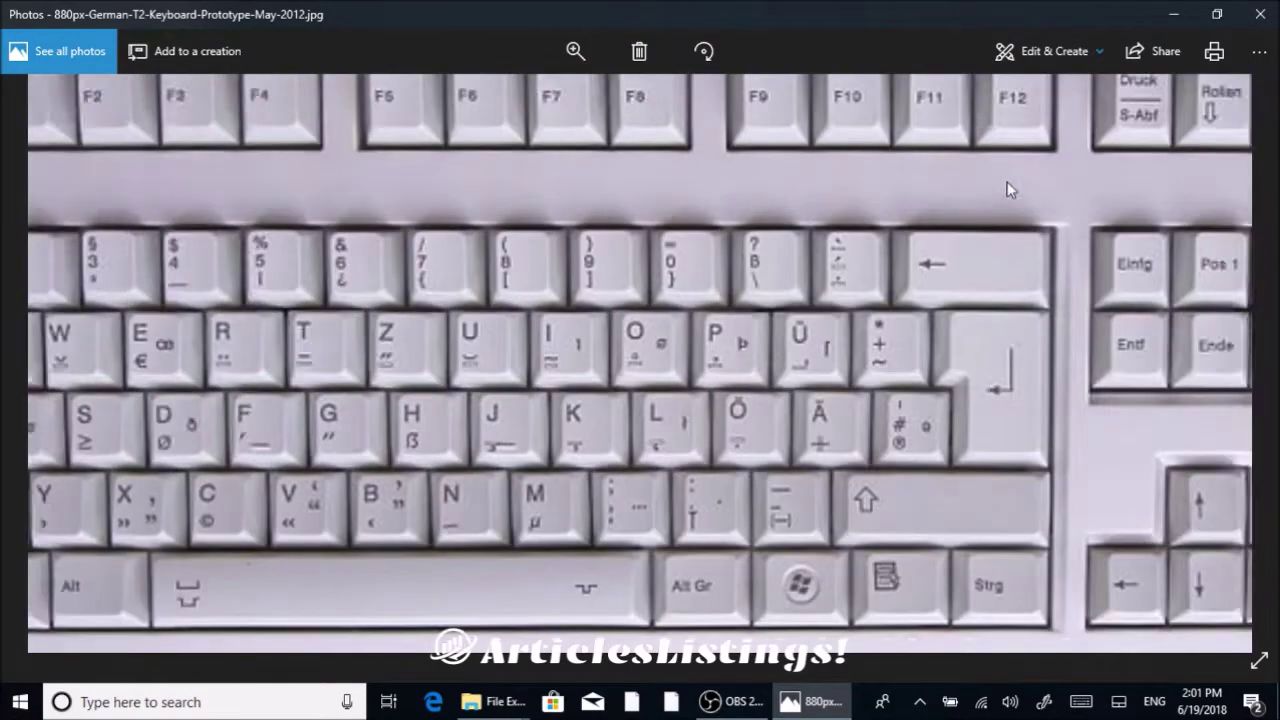
{"action": "key", "text": "ctrl+plus"}
{"action": "key", "text": "ctrl+plus"}
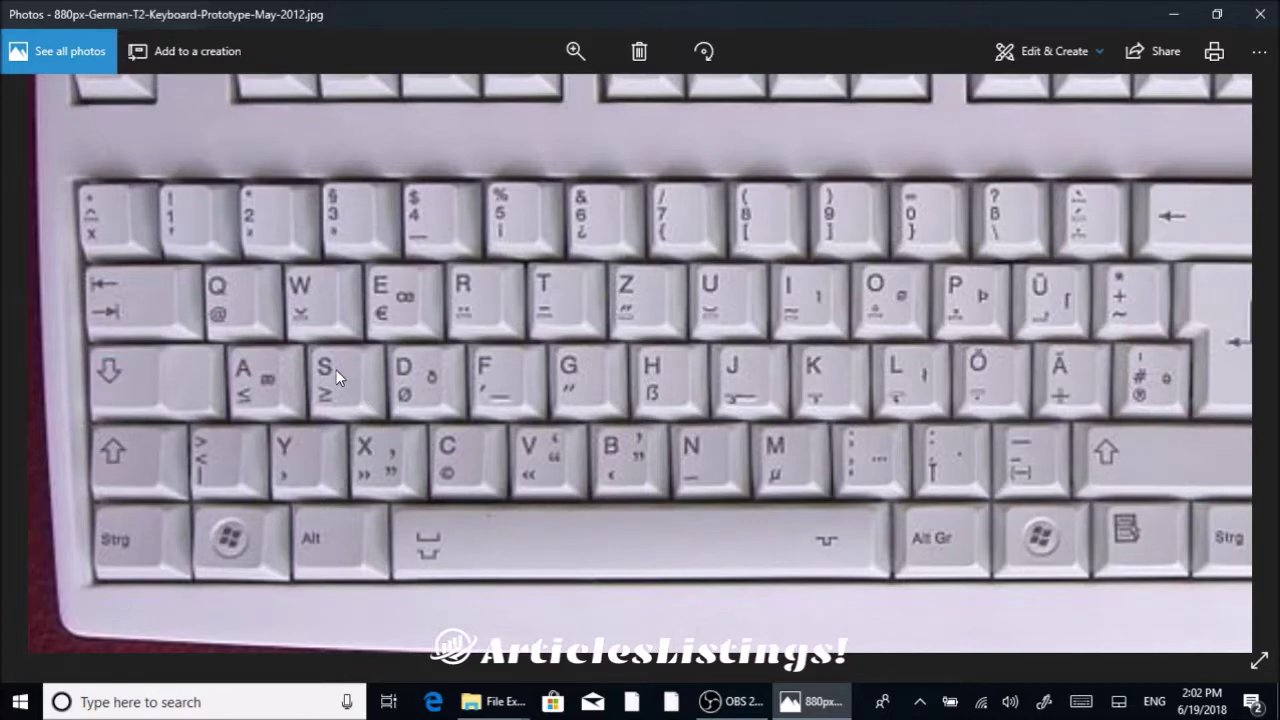
{"action": "key", "text": "super+s"}
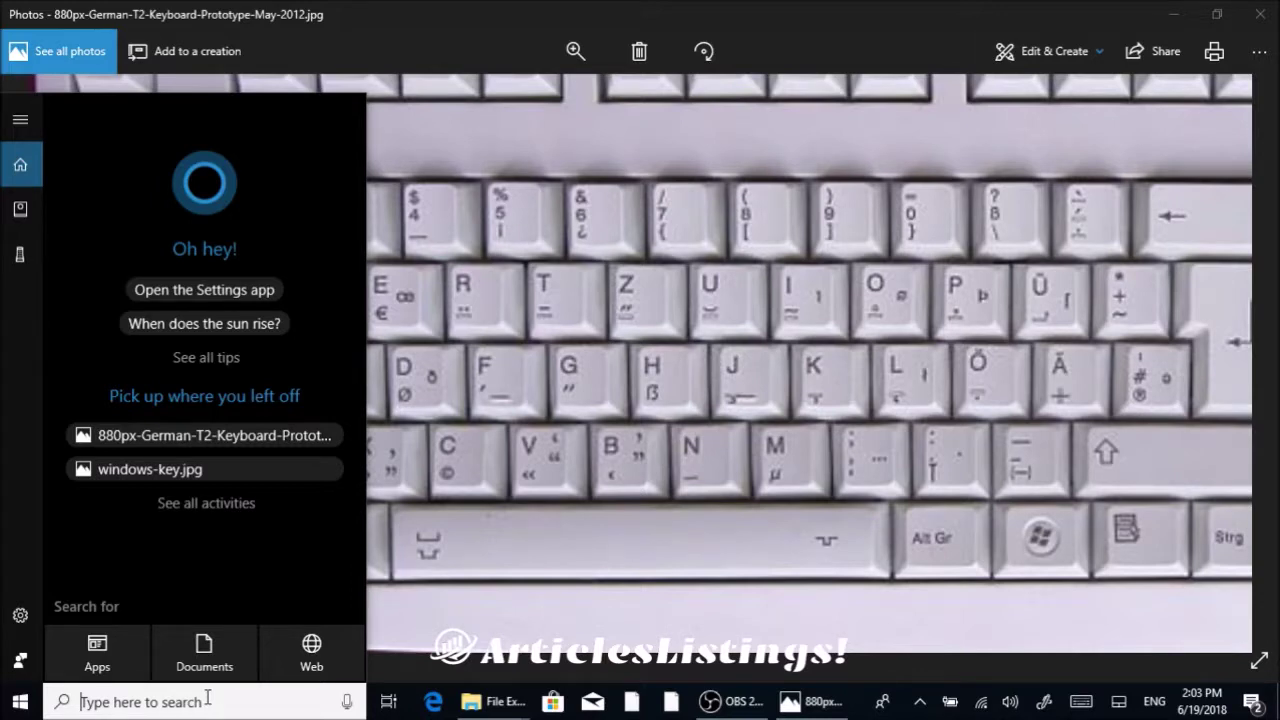
{"action": "left_click", "coordinate": [308, 664]}
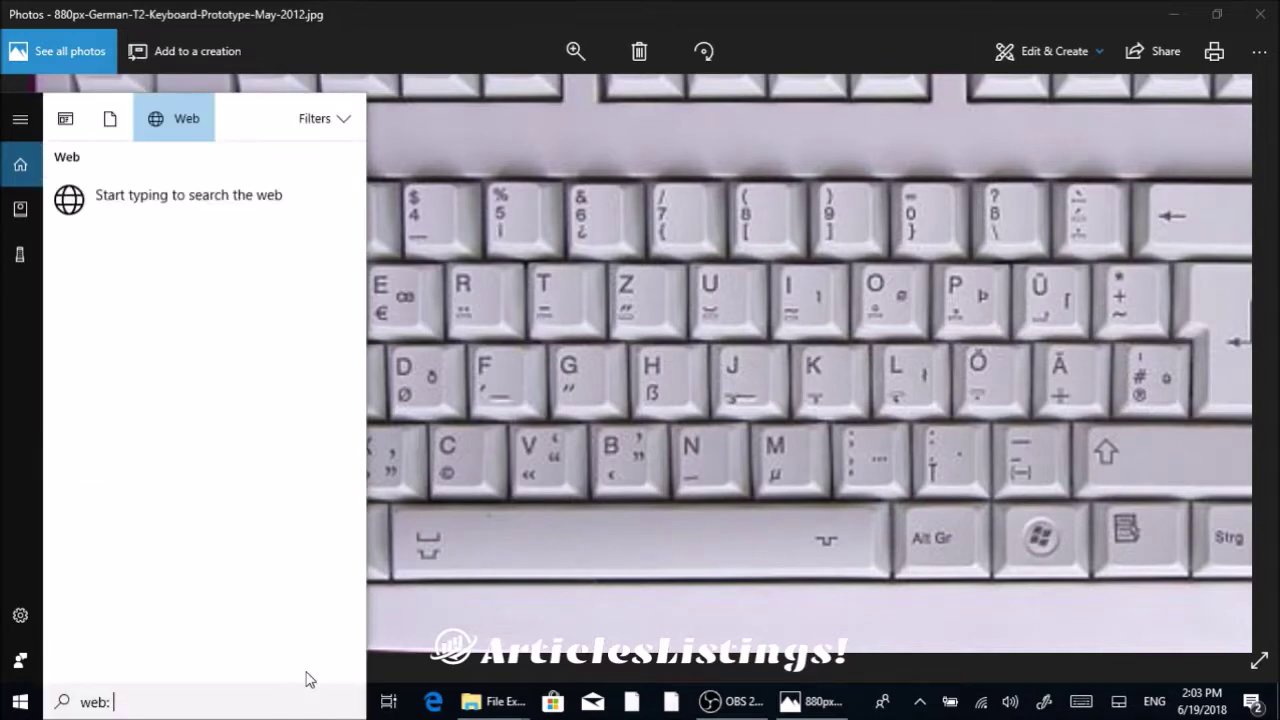
{"action": "type", "text": "www"}
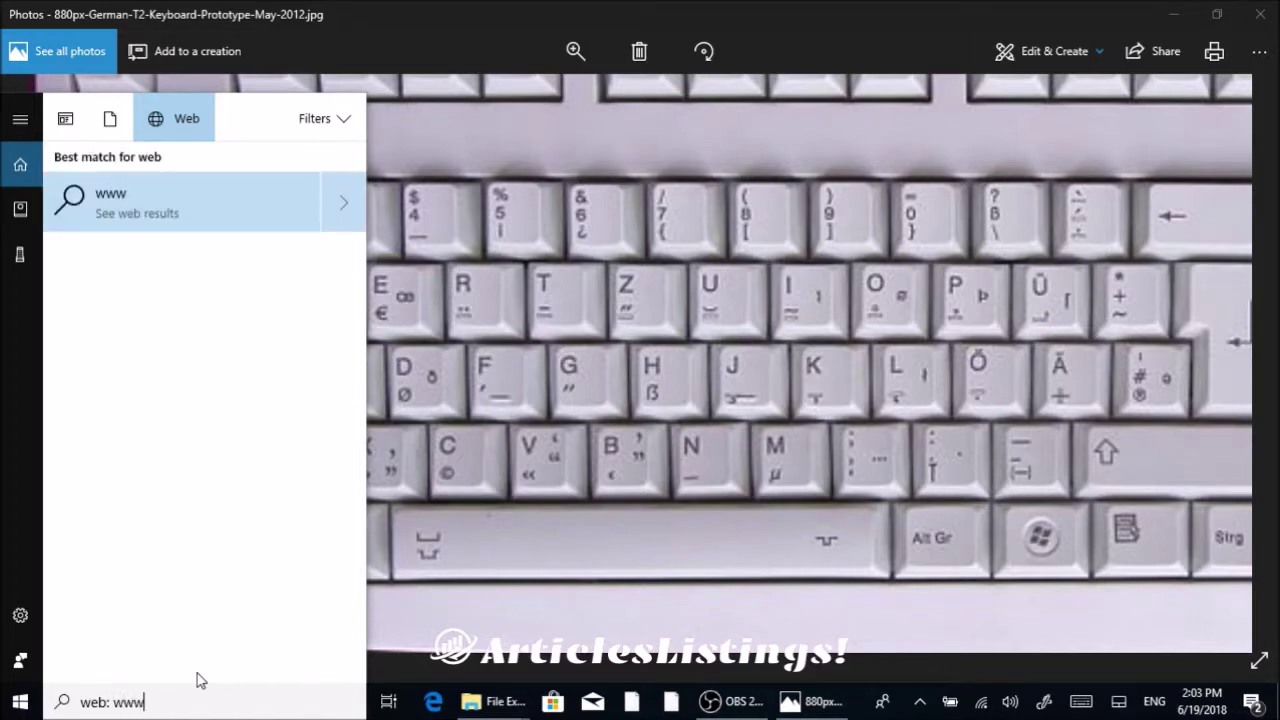
{"action": "type", "text": ".art"}
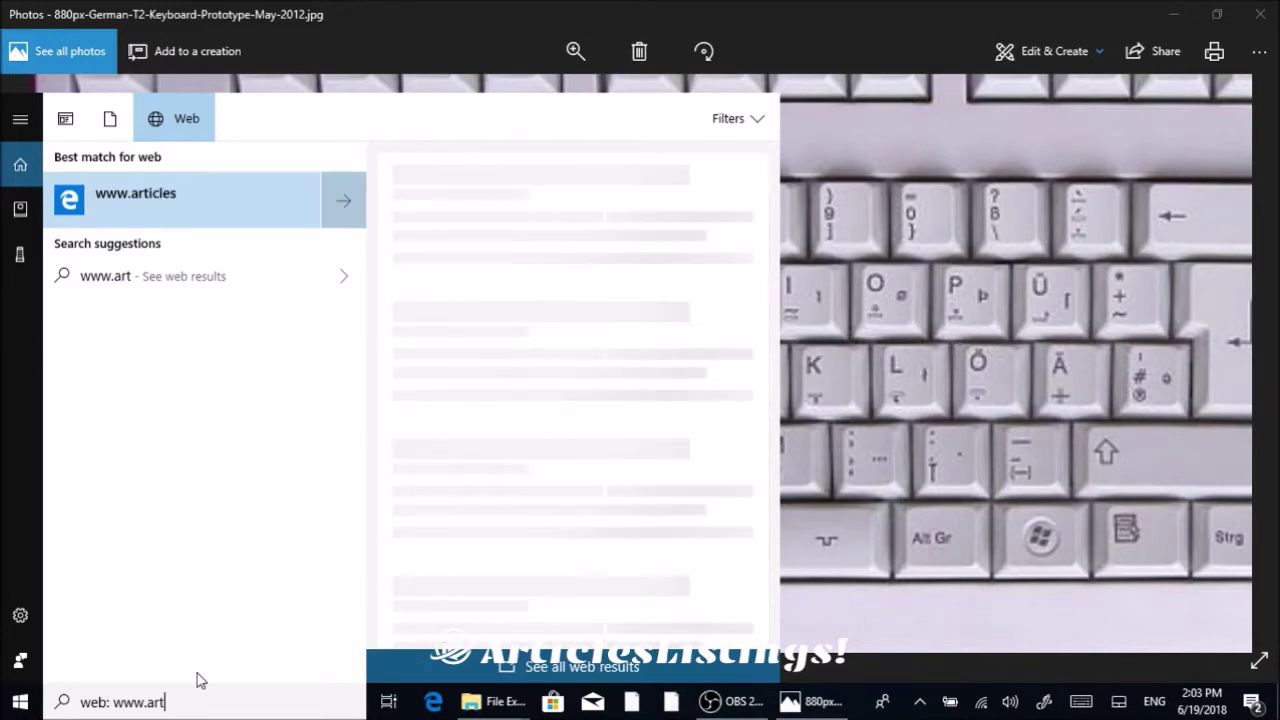
{"action": "type", "text": "icleslist"}
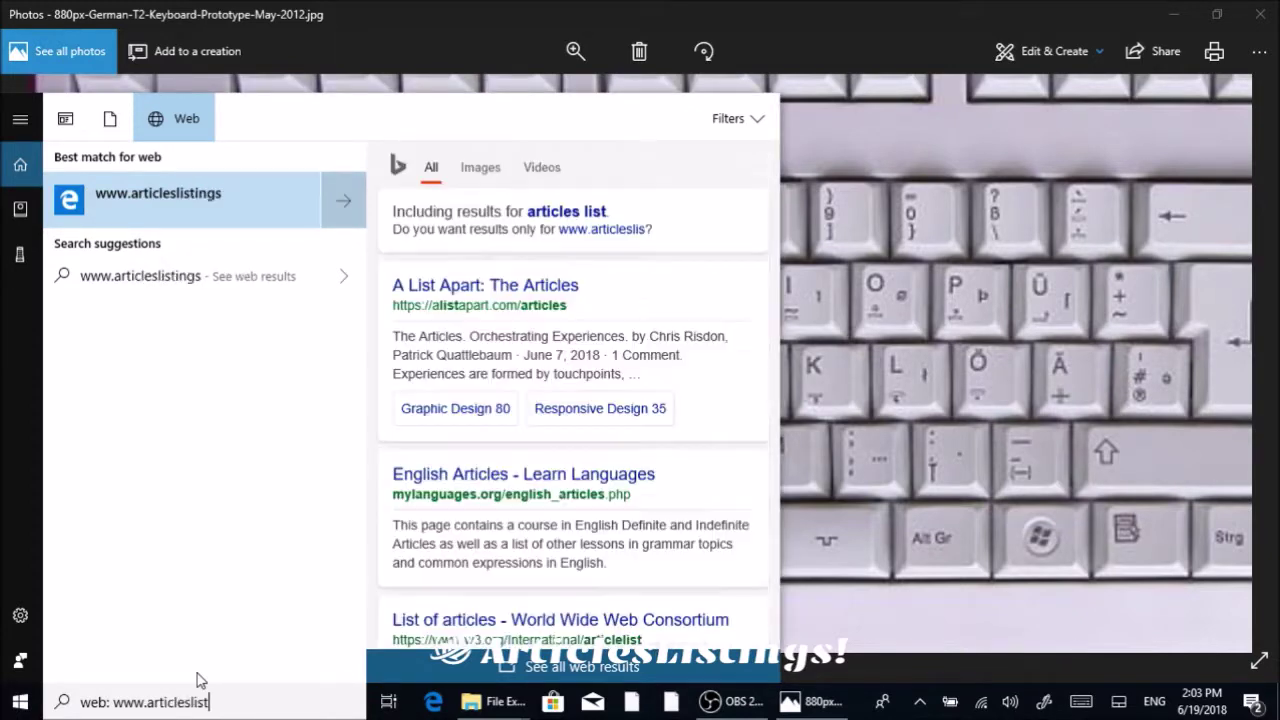
{"action": "type", "text": "ings.com"}
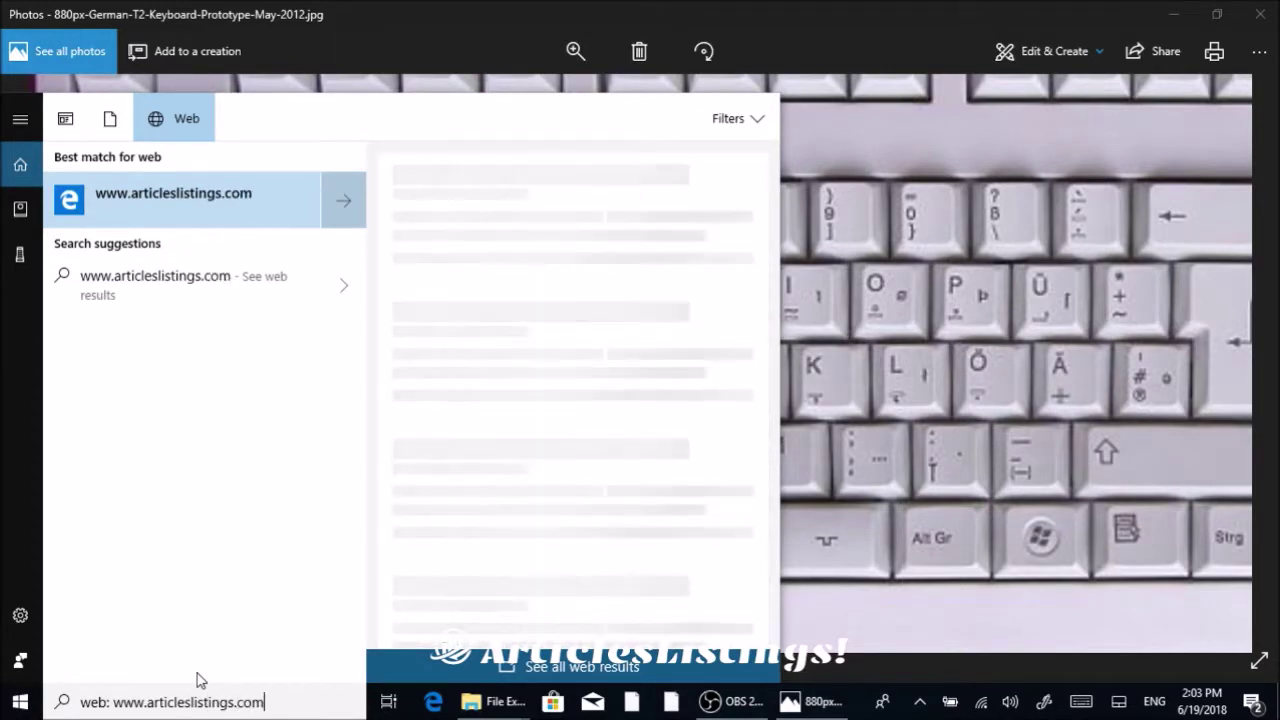
{"action": "key", "text": "Return"}
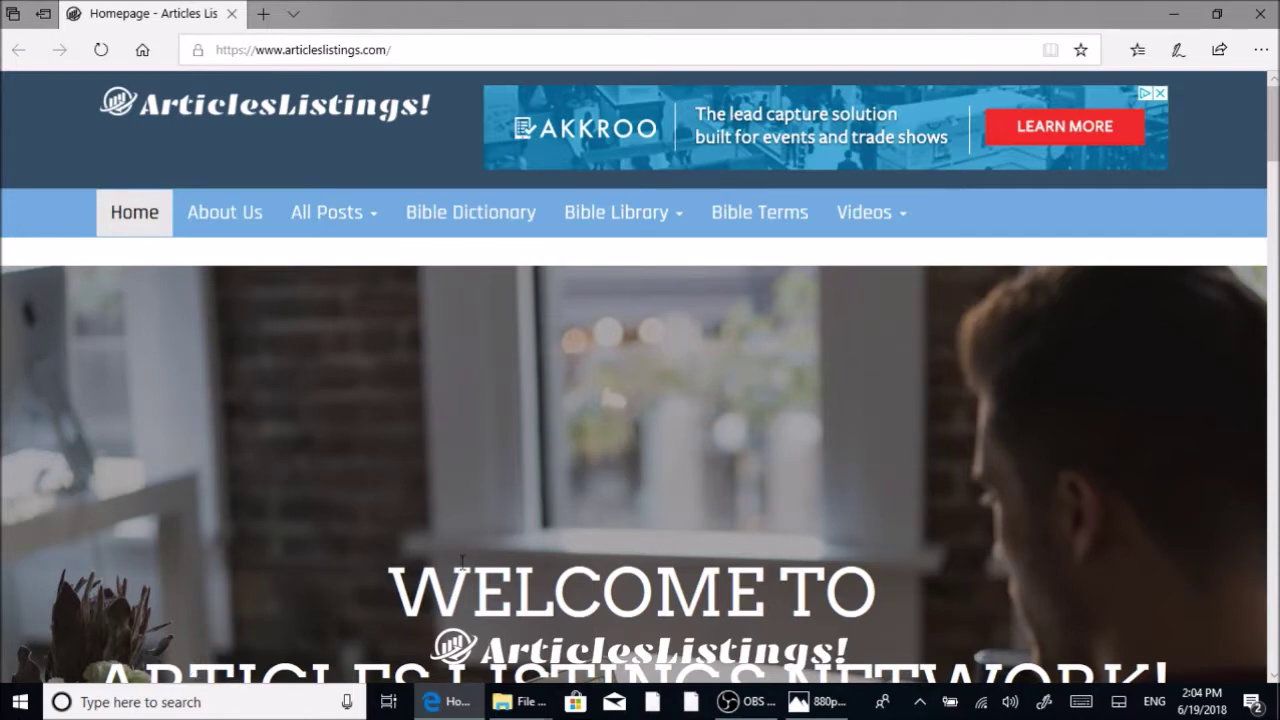
- Look over the Articles Listings homepage down to its statistics band, and minimize the browser and the keyboard picture
{"action": "scroll", "coordinate": [568, 498], "scroll_direction": "down", "scroll_amount": 10}
{"action": "scroll", "coordinate": [617, 503], "scroll_direction": "down", "scroll_amount": 4}
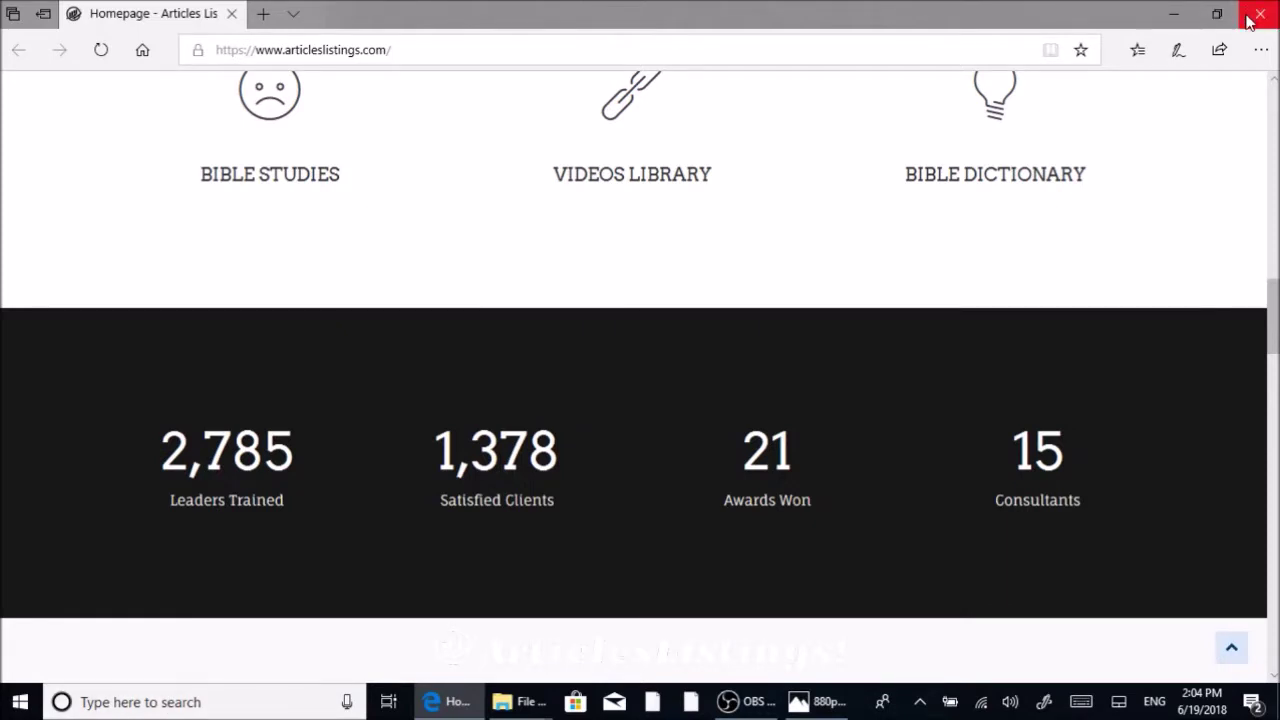
{"action": "left_click", "coordinate": [1172, 18]}
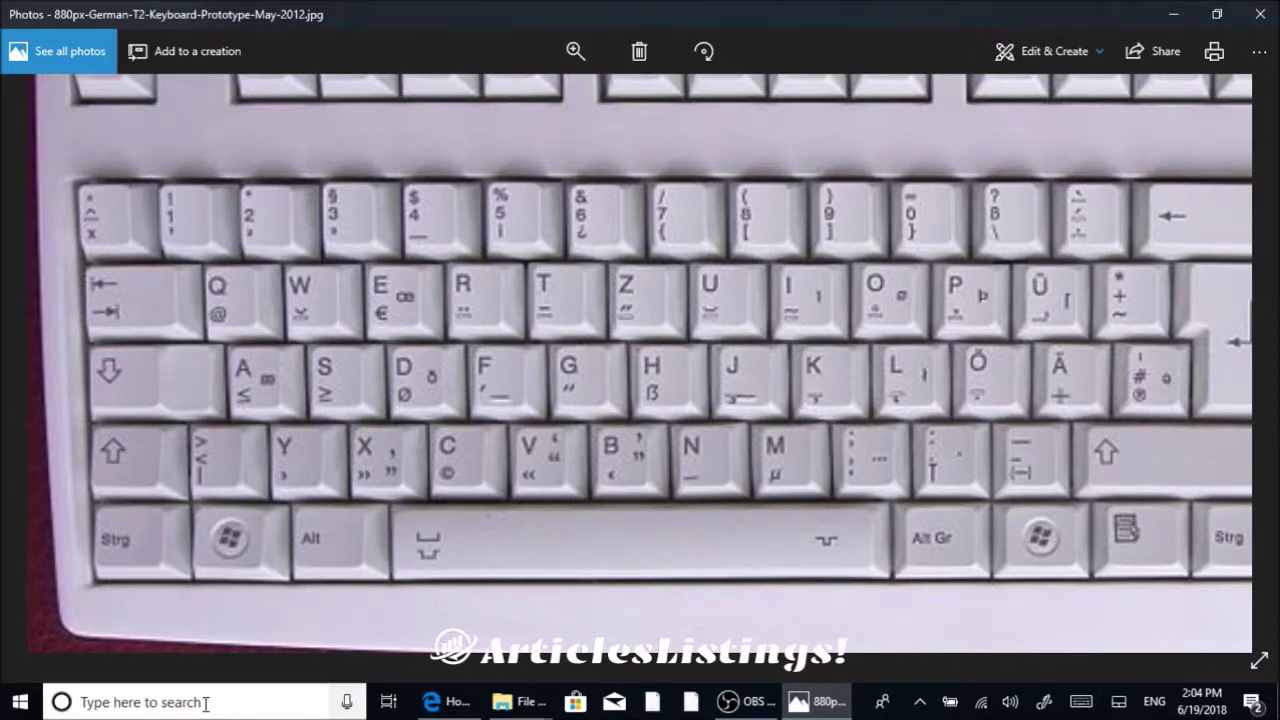
{"action": "left_click", "coordinate": [1178, 14]}
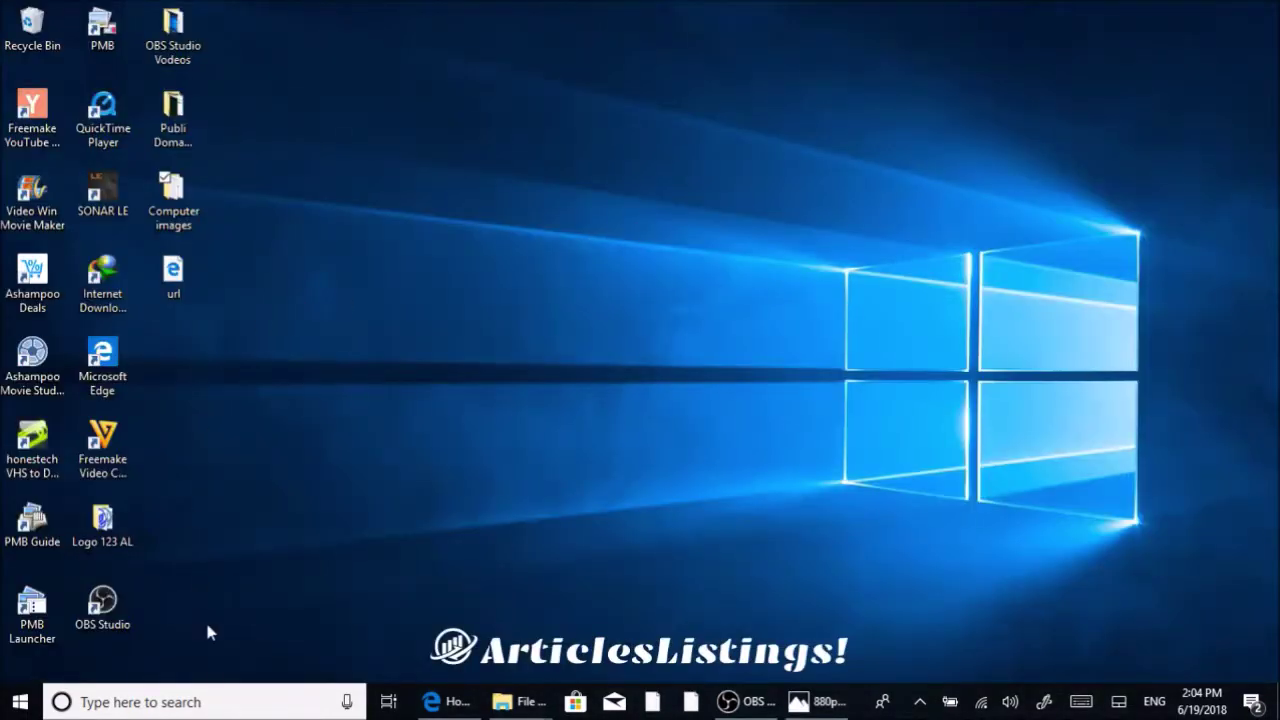
- Try a Cortana voice search from the taskbar search box and dismiss its pane
{"action": "left_click", "coordinate": [195, 702]}
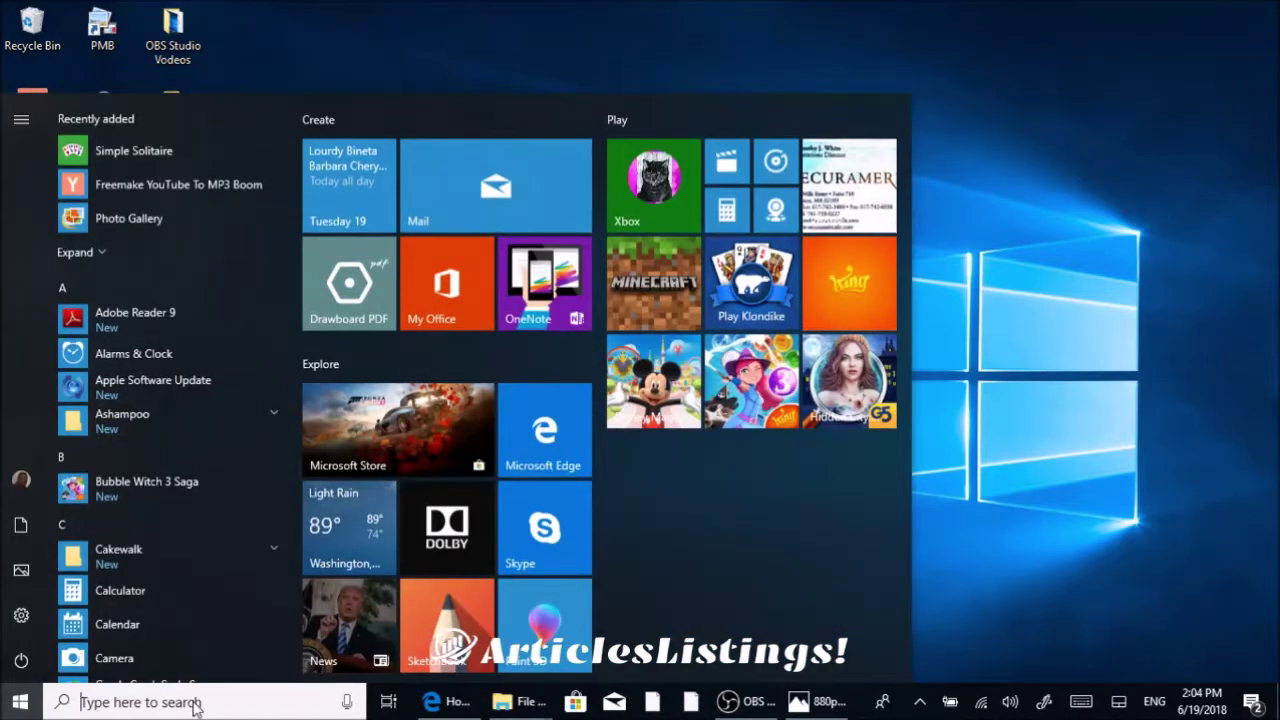
{"action": "left_click", "coordinate": [342, 704]}
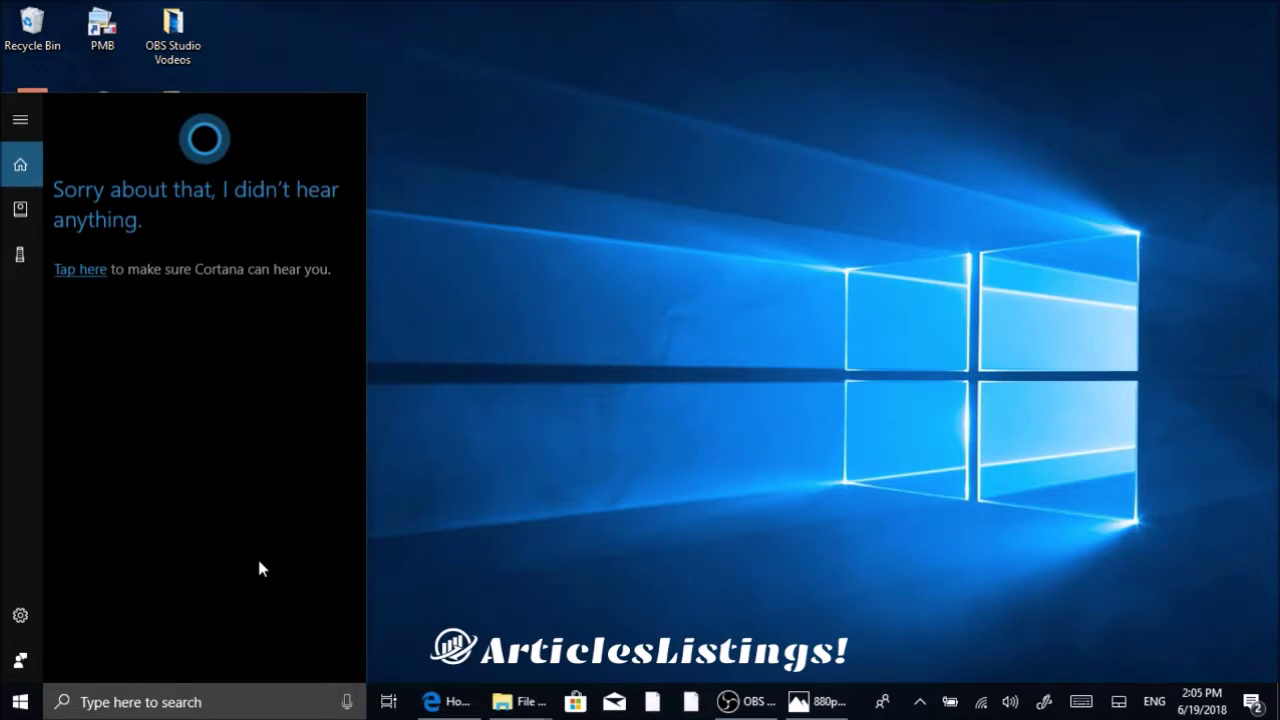
{"action": "left_click", "coordinate": [649, 360]}
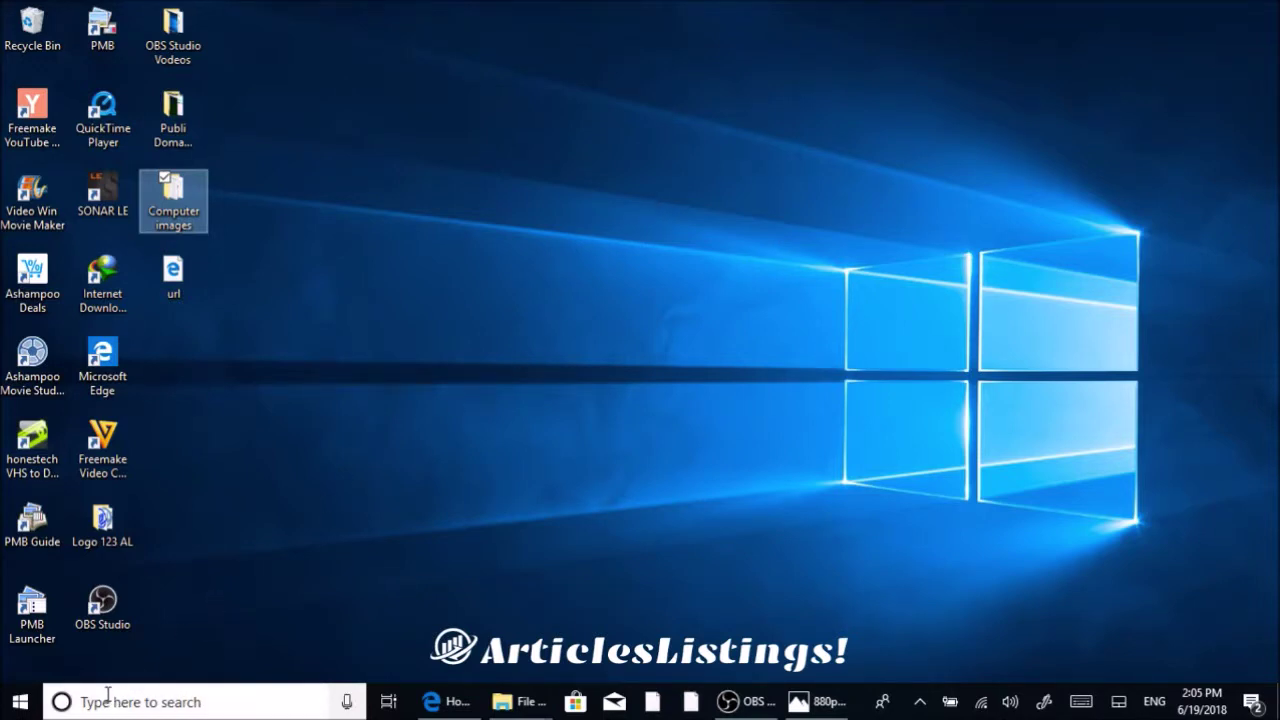
- Restore the German keyboard picture and show all open windows in Task View
{"action": "left_click", "coordinate": [818, 701]}
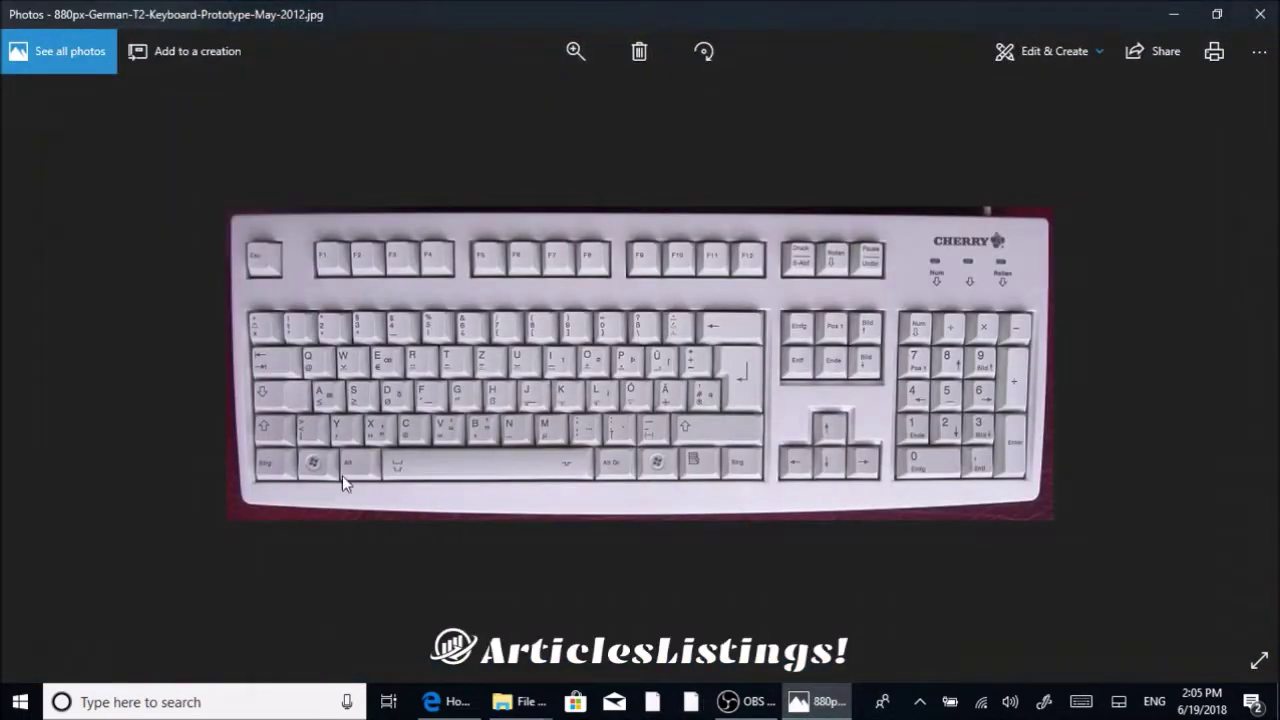
{"action": "scroll", "coordinate": [314, 456], "scroll_direction": "down", "scroll_amount": 1}
{"action": "scroll", "coordinate": [314, 456], "scroll_direction": "up", "scroll_amount": 1}
{"action": "key", "text": "super+Tab"}
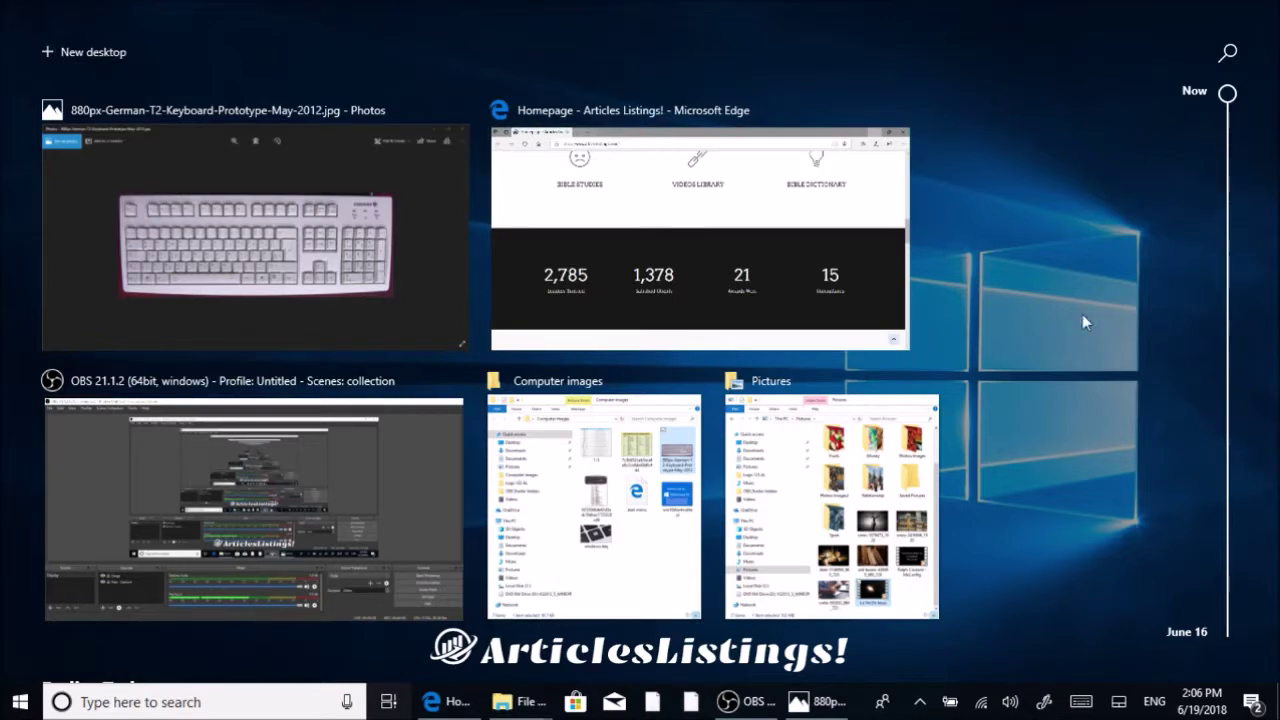
- Look through the Task View timeline from the open windows down to the oldest activities and back up, and leave Task View
{"action": "scroll", "coordinate": [1141, 514], "scroll_direction": "down", "scroll_amount": 3}
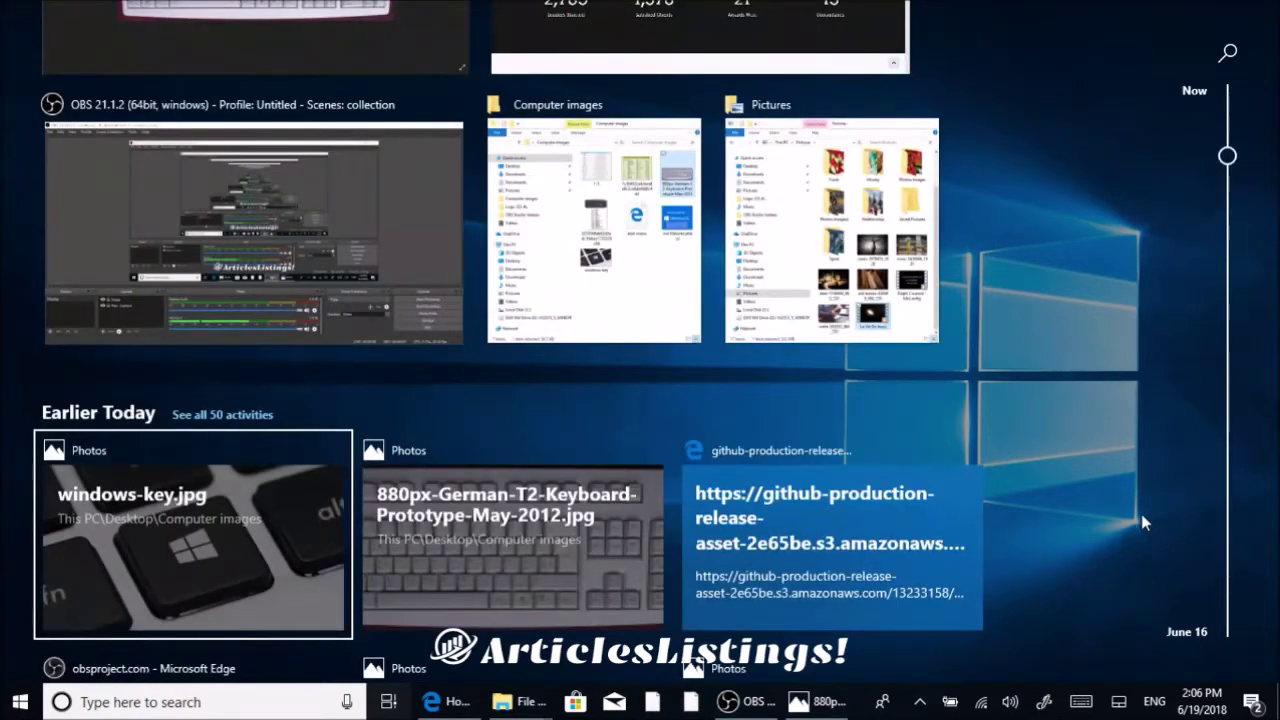
{"action": "scroll", "coordinate": [1181, 518], "scroll_direction": "down", "scroll_amount": 5}
{"action": "key", "text": "Tab"}
{"action": "key", "text": "Tab"}
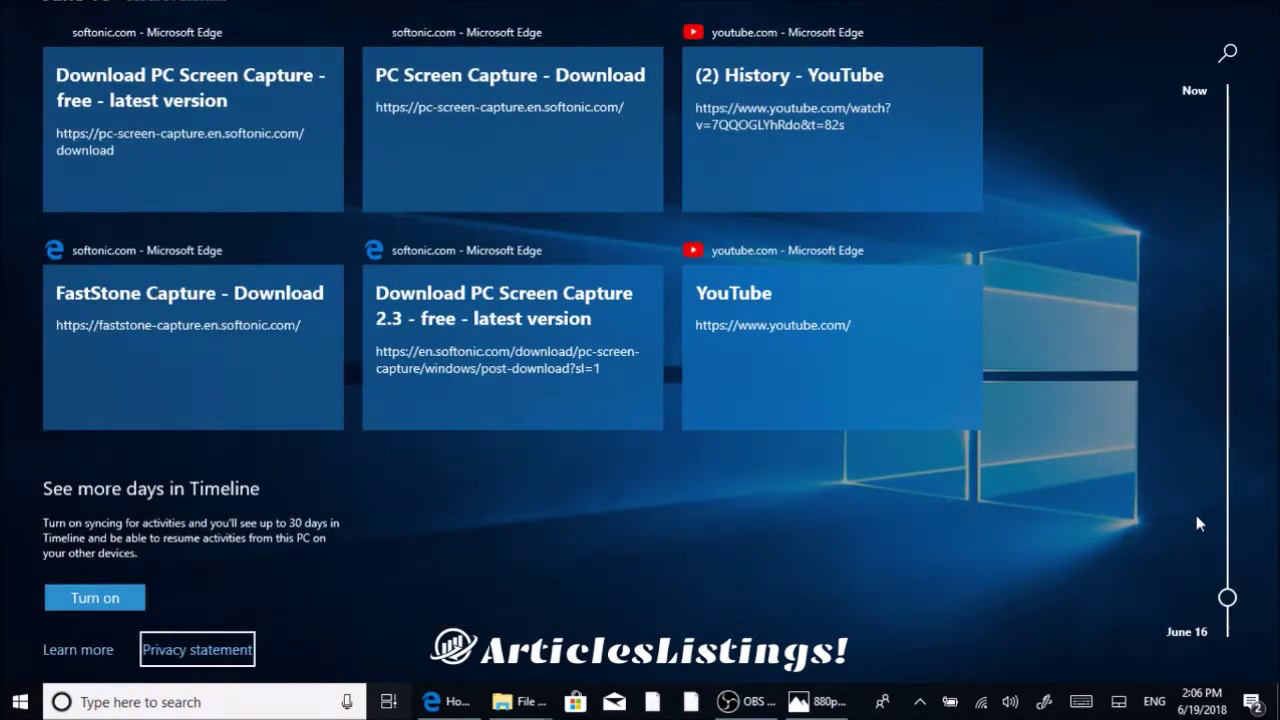
{"action": "key", "text": "Tab"}
{"action": "key", "text": "Tab"}
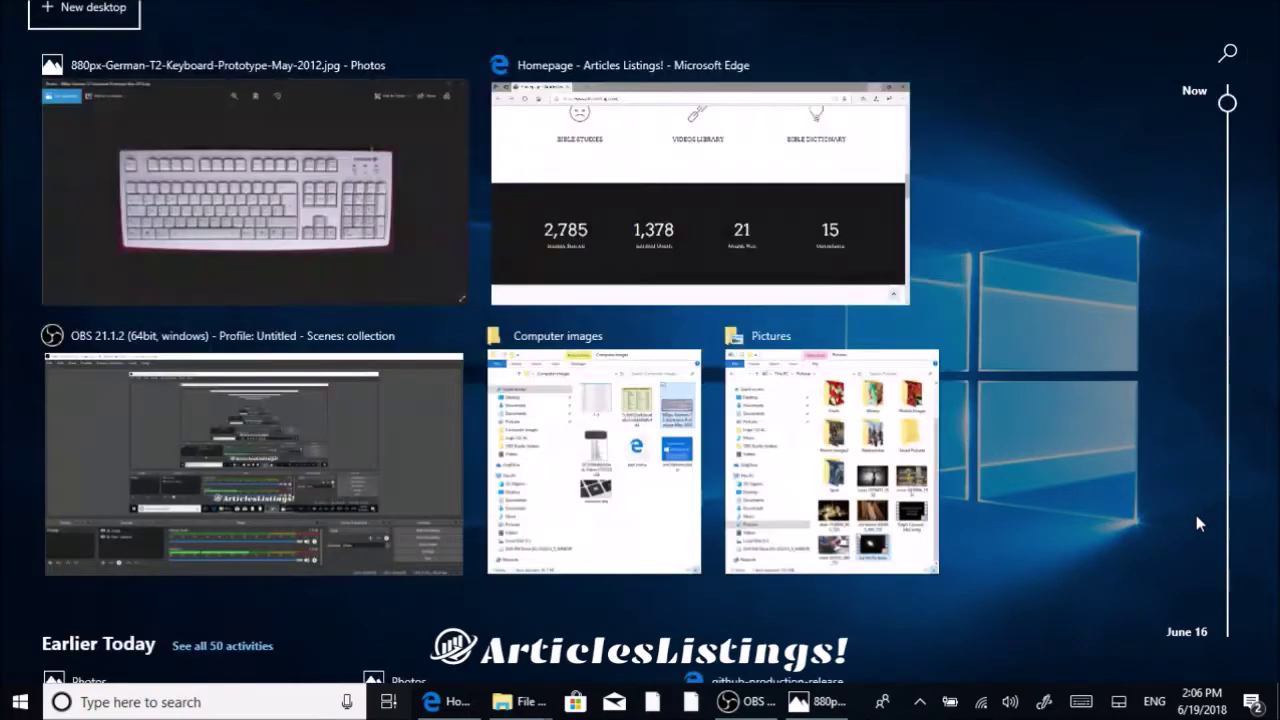
{"action": "key", "text": "Tab"}
{"action": "key", "text": "Tab"}
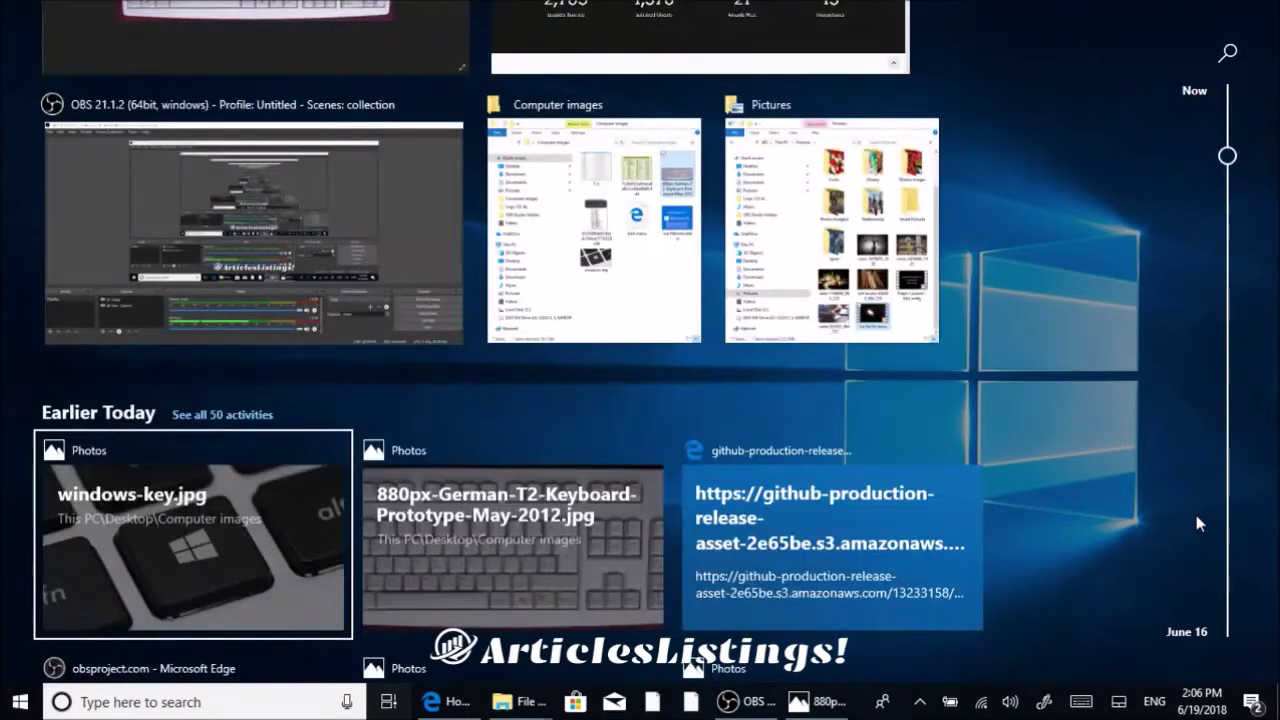
{"action": "scroll", "coordinate": [1188, 485], "scroll_direction": "up", "scroll_amount": 3}
{"action": "scroll", "coordinate": [1194, 411], "scroll_direction": "down", "scroll_amount": 3}
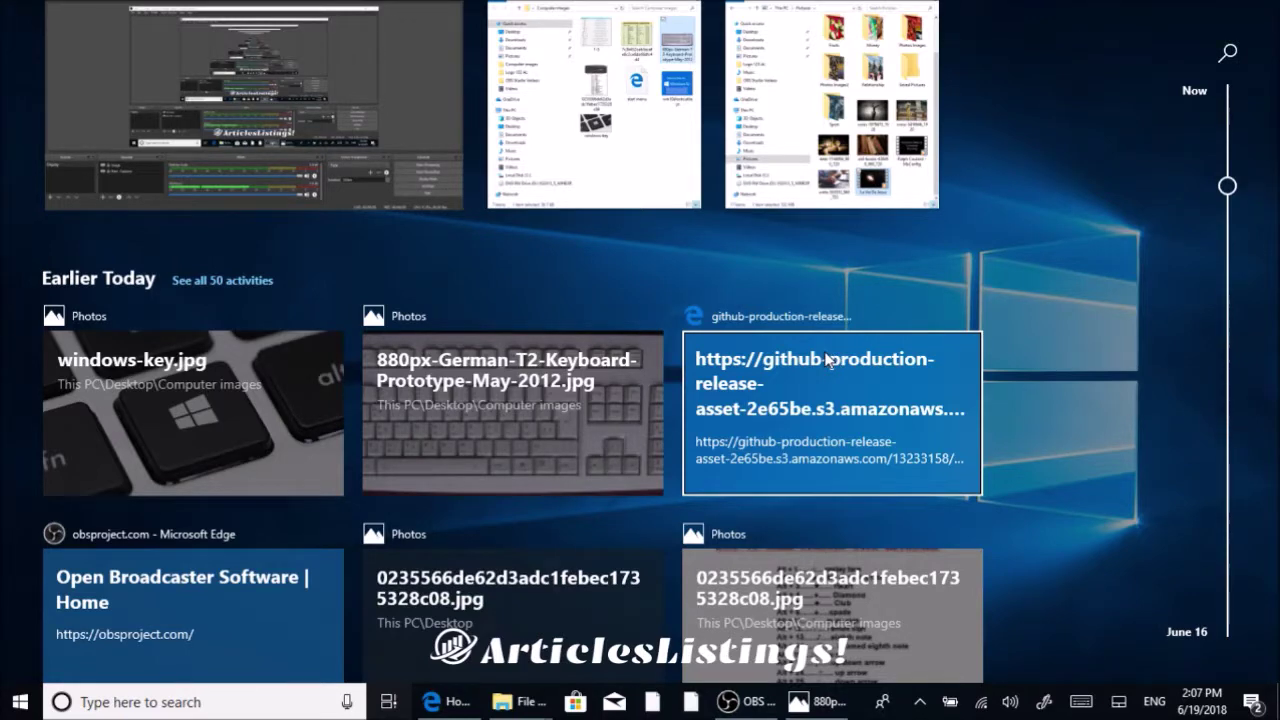
{"action": "key", "text": "Escape"}
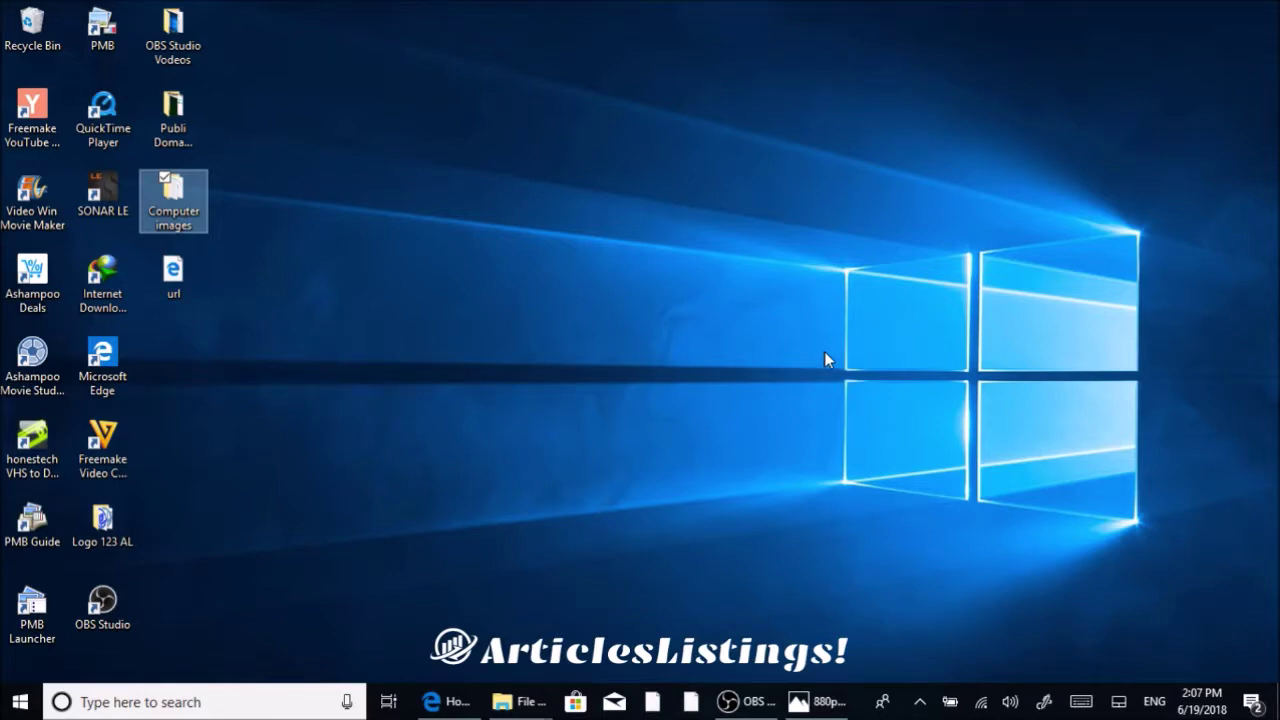
- Switch to the German keyboard picture and toggle between it and the bare desktop, ending on the desktop
{"action": "key", "text": "alt+Tab"}
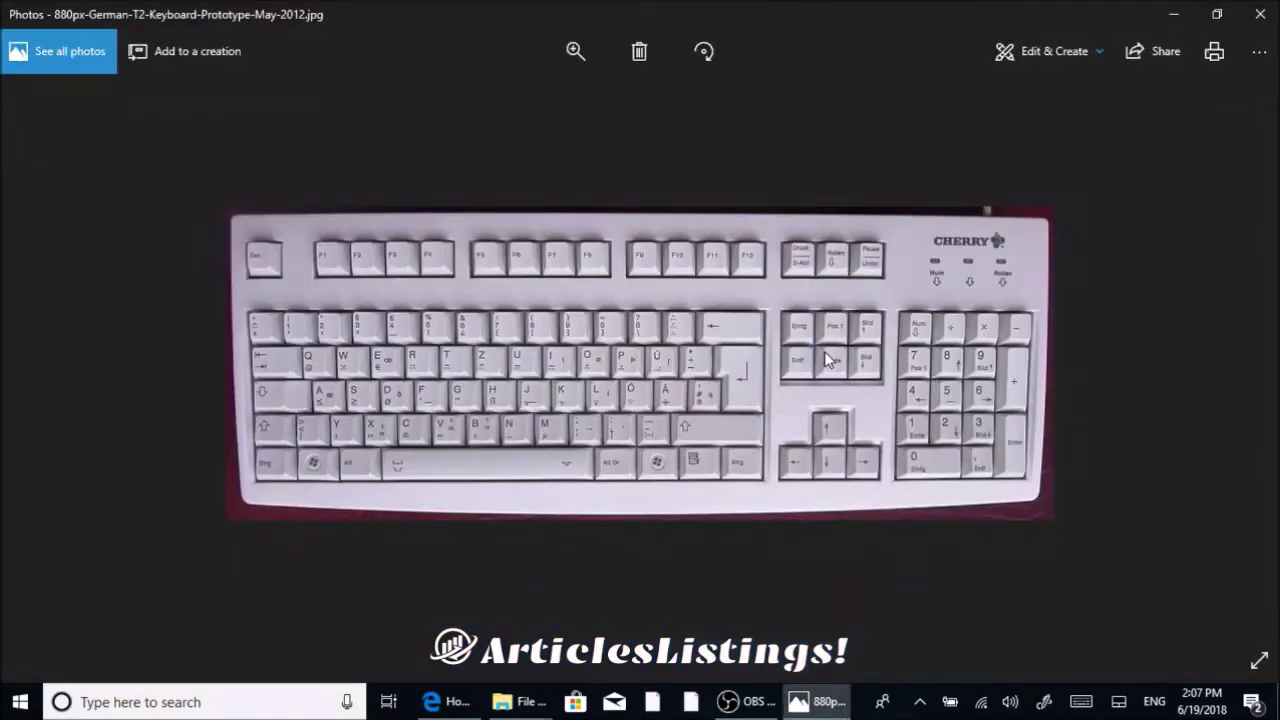
{"action": "key", "text": "super+d"}
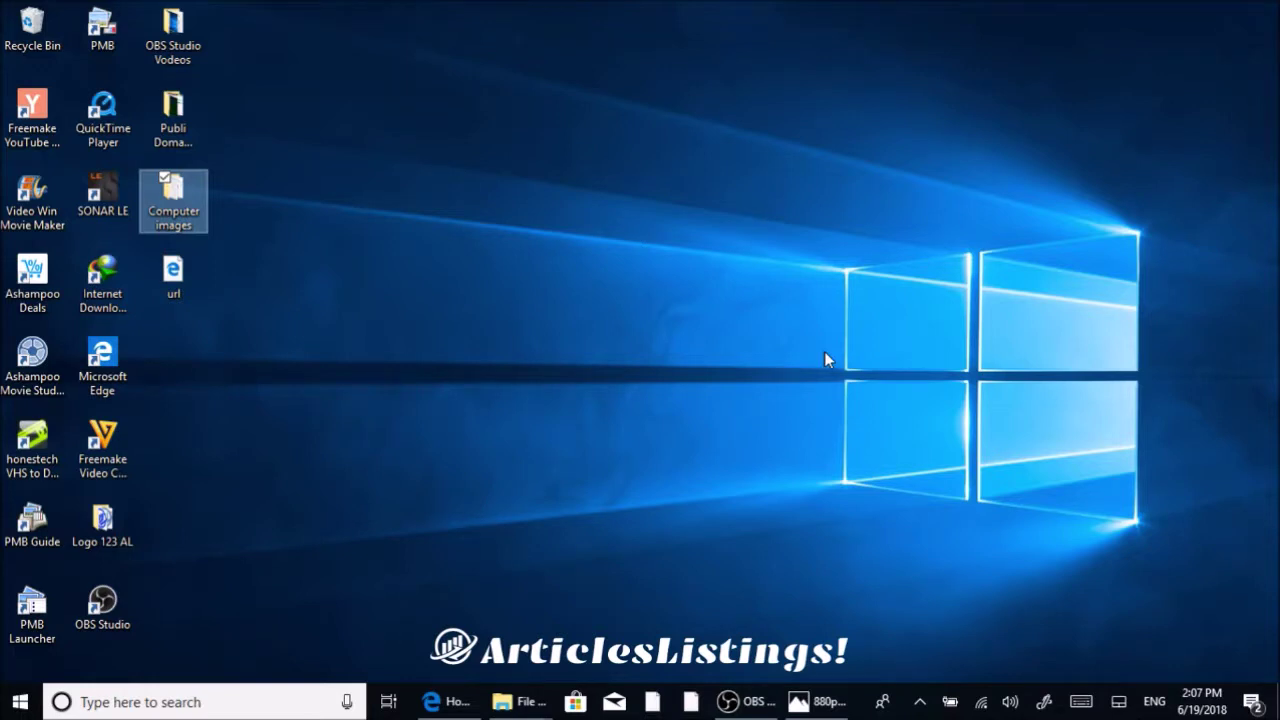
{"action": "key", "text": "super+d"}
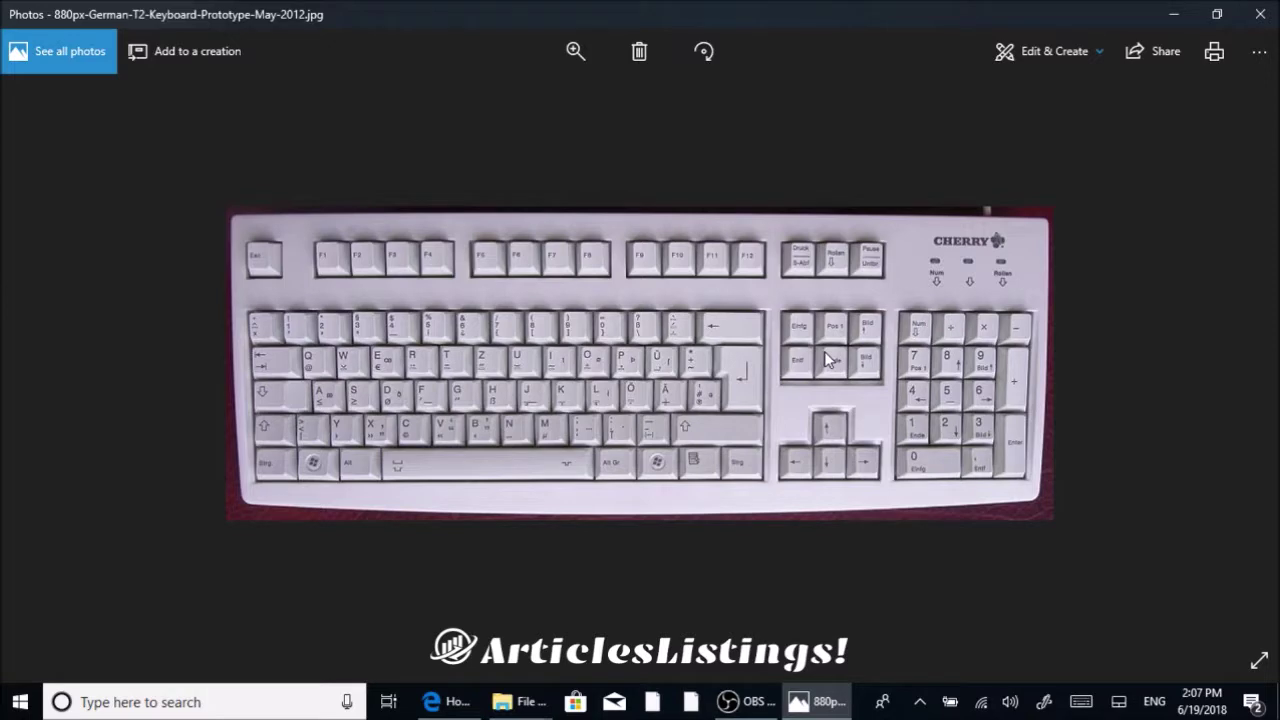
{"action": "key", "text": "super+d"}
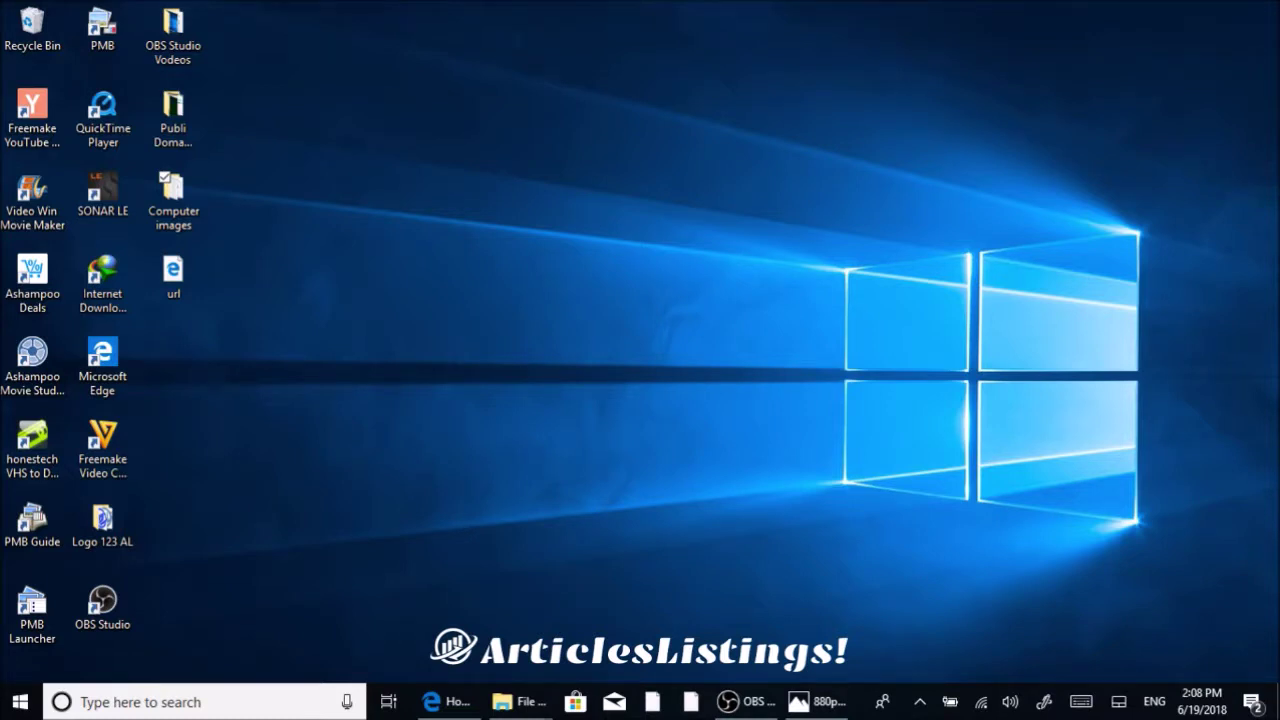
- Open the Action Center, expand the Xbox Identity Provider notification, and look through the list down to the HP Smart entry and back up
{"action": "key", "text": "super+a"}
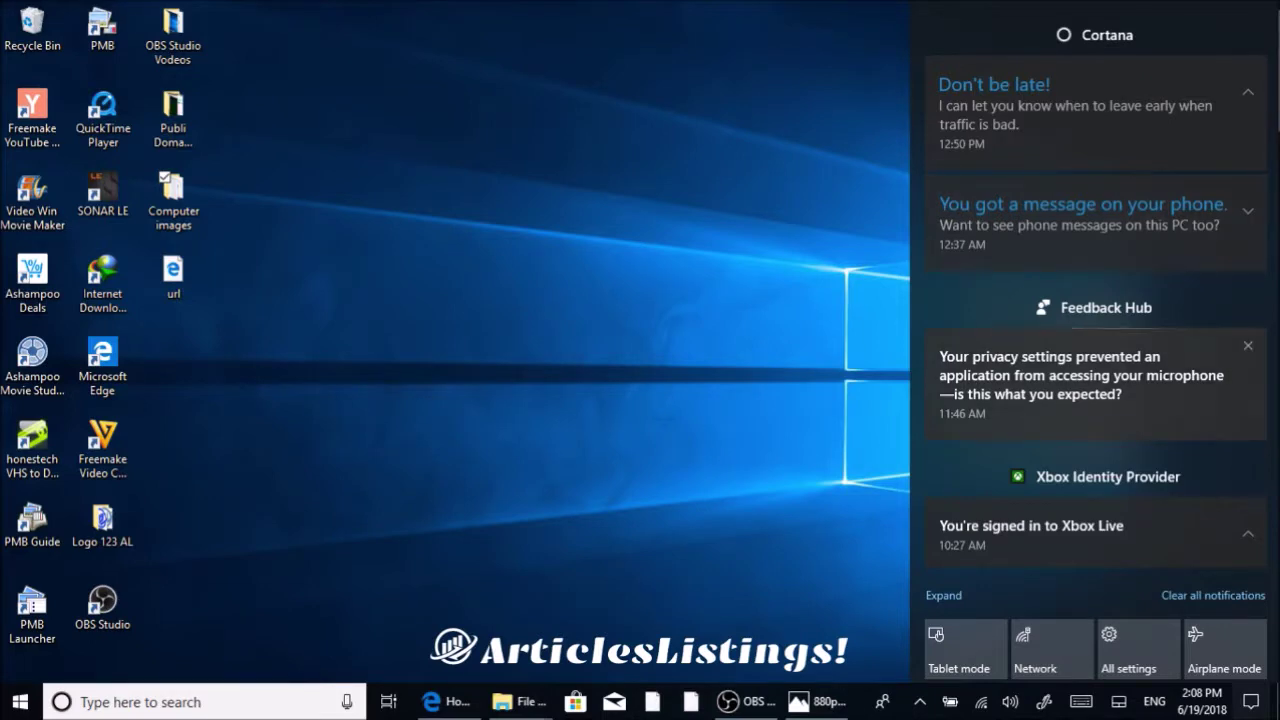
{"action": "left_click", "coordinate": [1248, 533]}
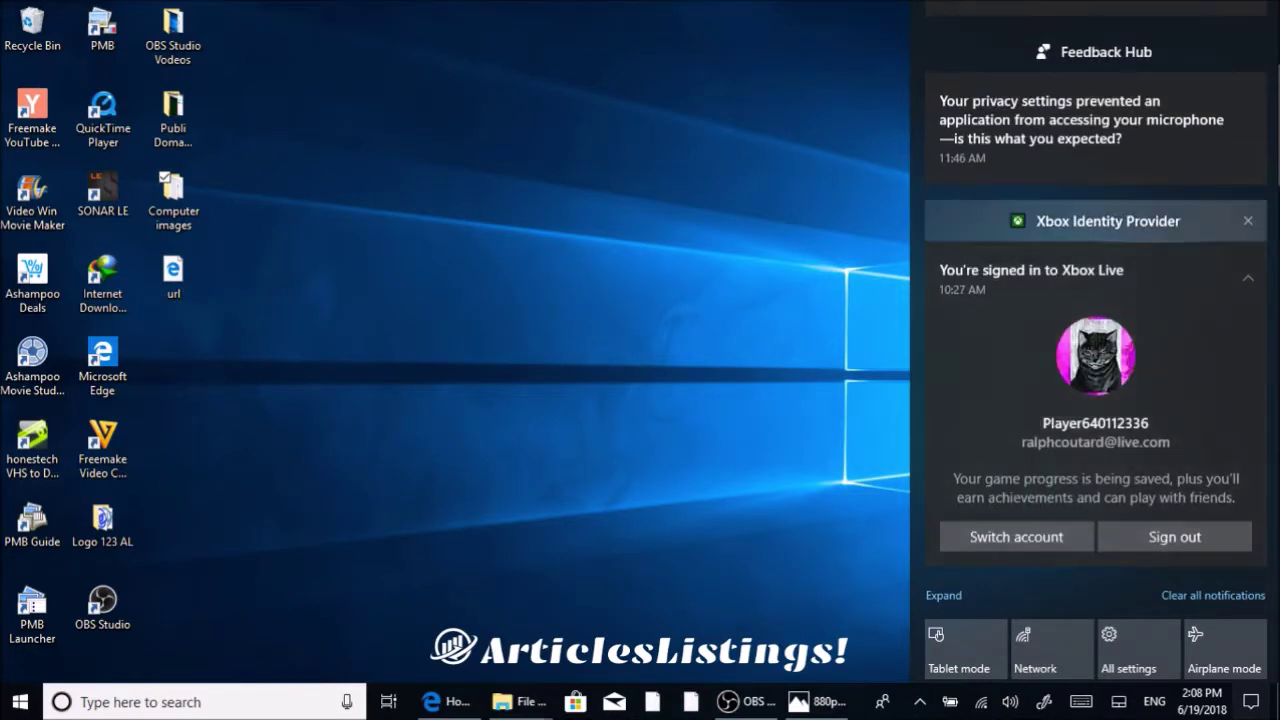
{"action": "scroll", "coordinate": [1096, 400], "scroll_direction": "down", "scroll_amount": 2}
{"action": "scroll", "coordinate": [1096, 300], "scroll_direction": "down", "scroll_amount": 10}
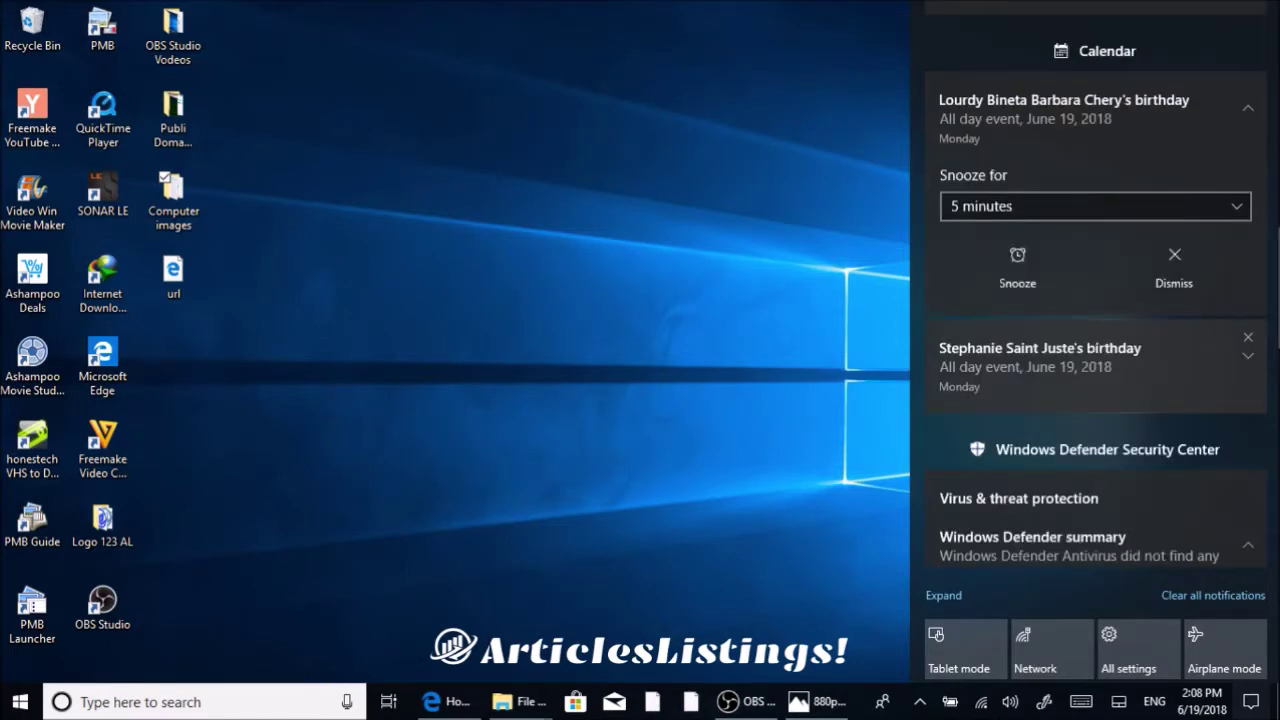
{"action": "scroll", "coordinate": [1096, 300], "scroll_direction": "up", "scroll_amount": 2}
{"action": "scroll", "coordinate": [1096, 300], "scroll_direction": "down", "scroll_amount": 10}
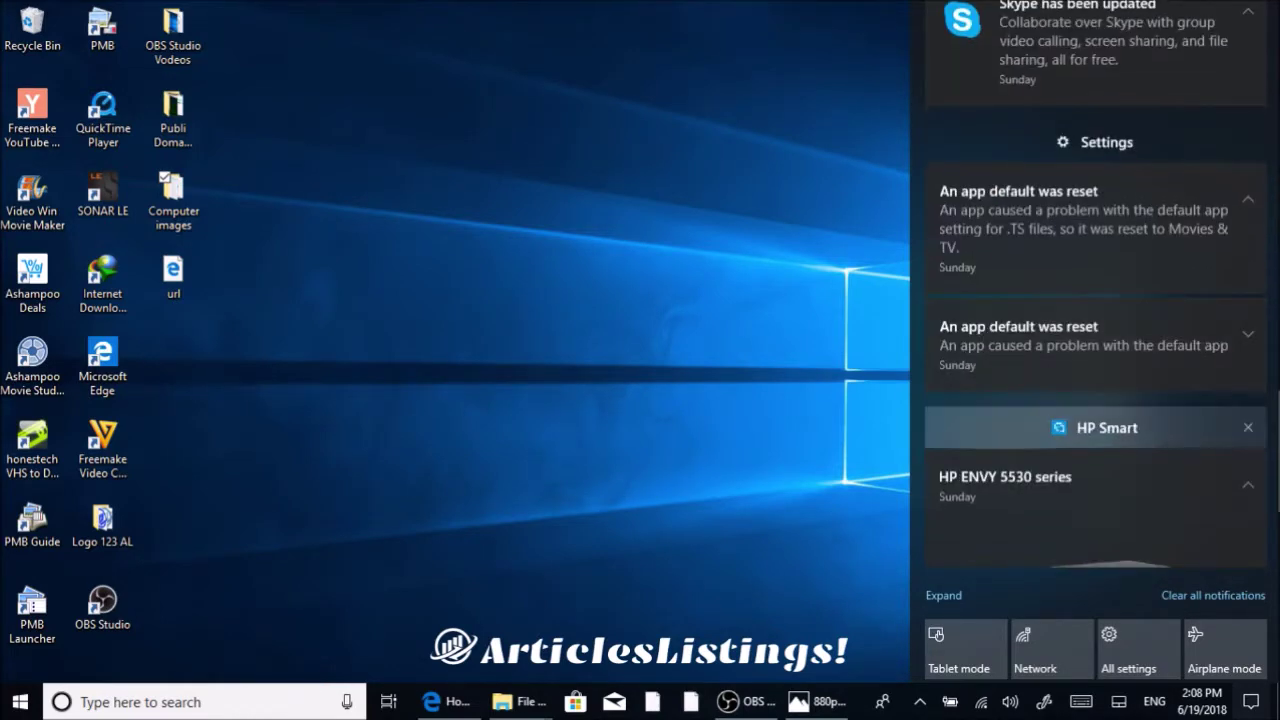
{"action": "scroll", "coordinate": [1096, 300], "scroll_direction": "down", "scroll_amount": 3}
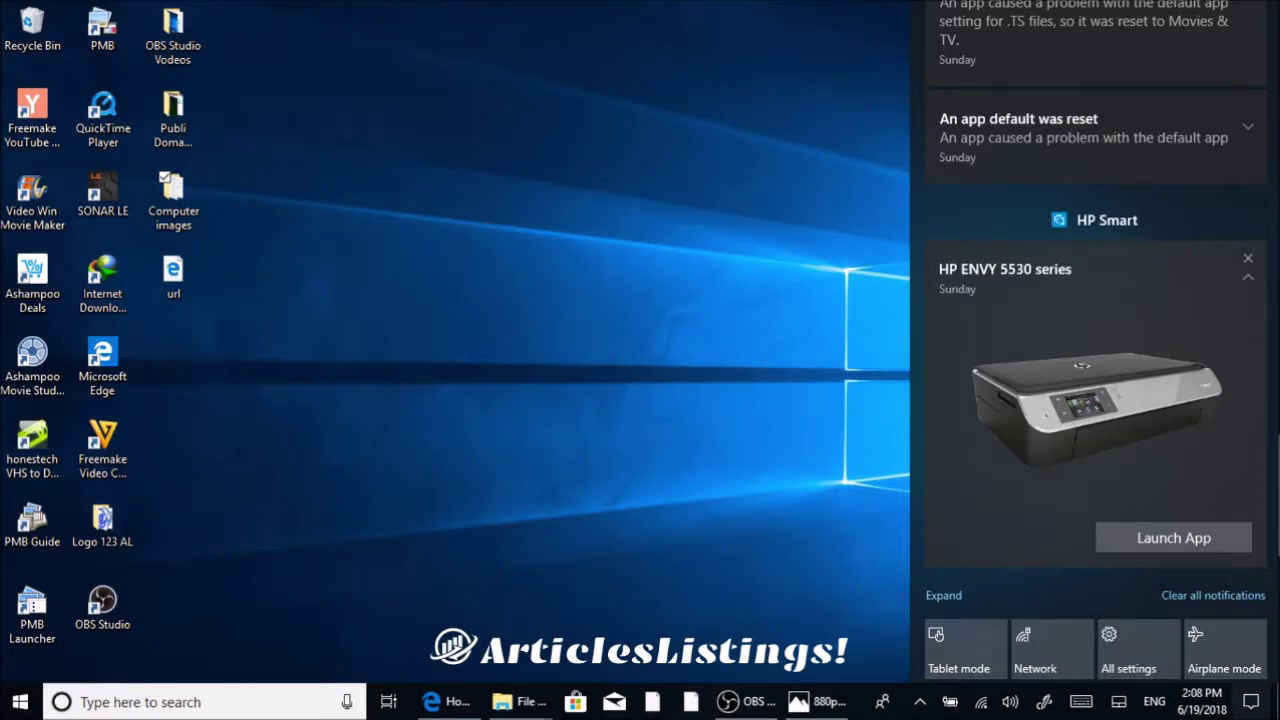
{"action": "scroll", "coordinate": [1096, 300], "scroll_direction": "up", "scroll_amount": 1}
{"action": "scroll", "coordinate": [1096, 300], "scroll_direction": "up", "scroll_amount": 6}
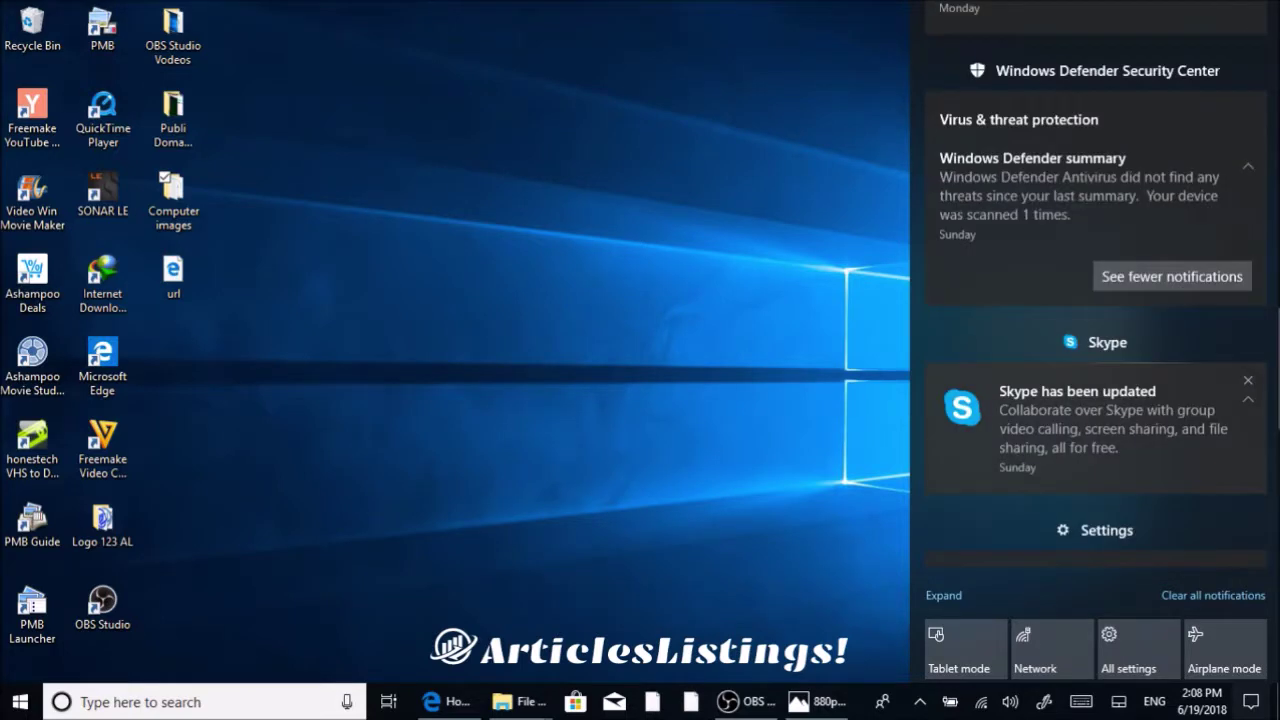
{"action": "scroll", "coordinate": [1096, 300], "scroll_direction": "up", "scroll_amount": 10}
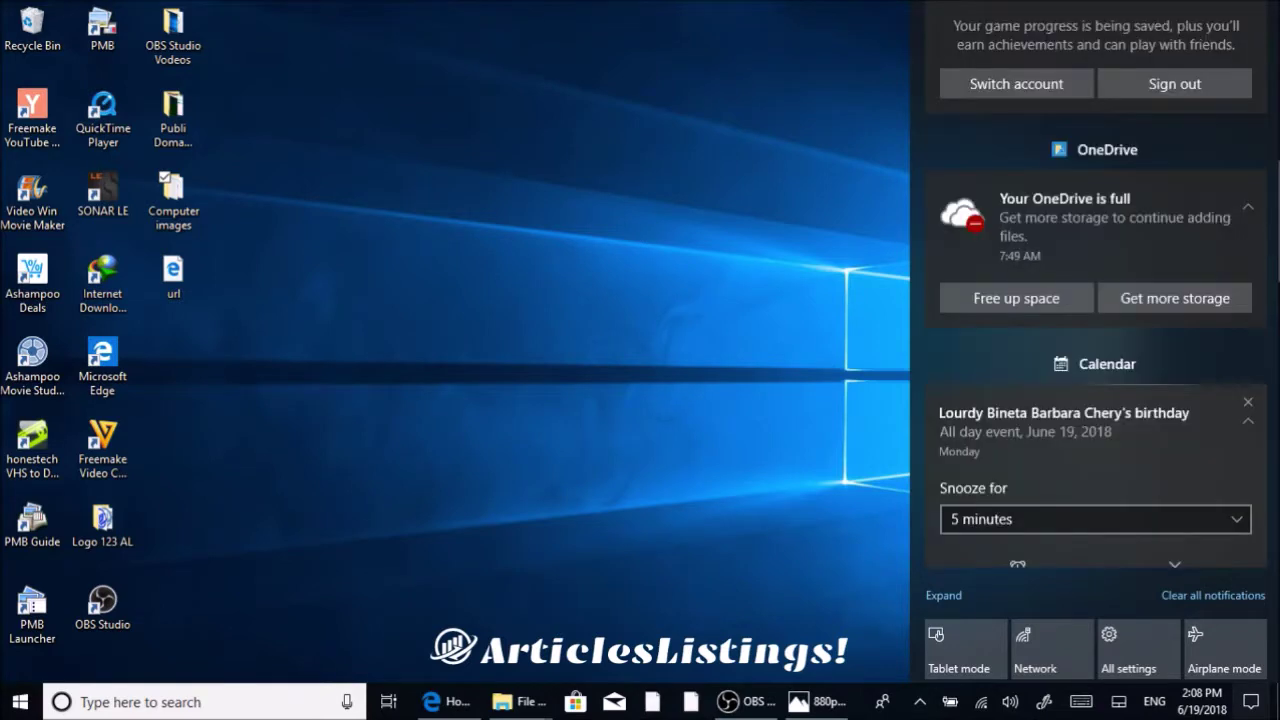
{"action": "scroll", "coordinate": [1096, 300], "scroll_direction": "up", "scroll_amount": 2}
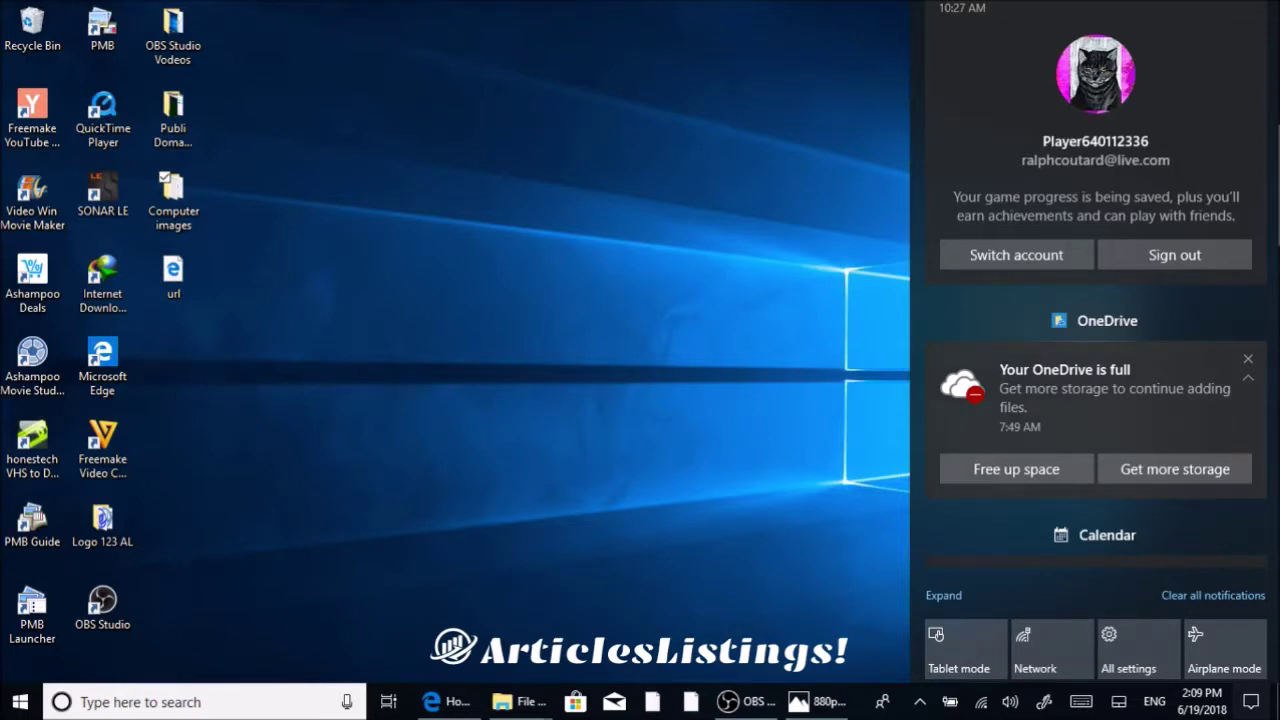
- Set the first Calendar birthday reminder's snooze time to 4 hours and dismiss the reminder
{"action": "scroll", "coordinate": [1095, 300], "scroll_direction": "down", "scroll_amount": 3}
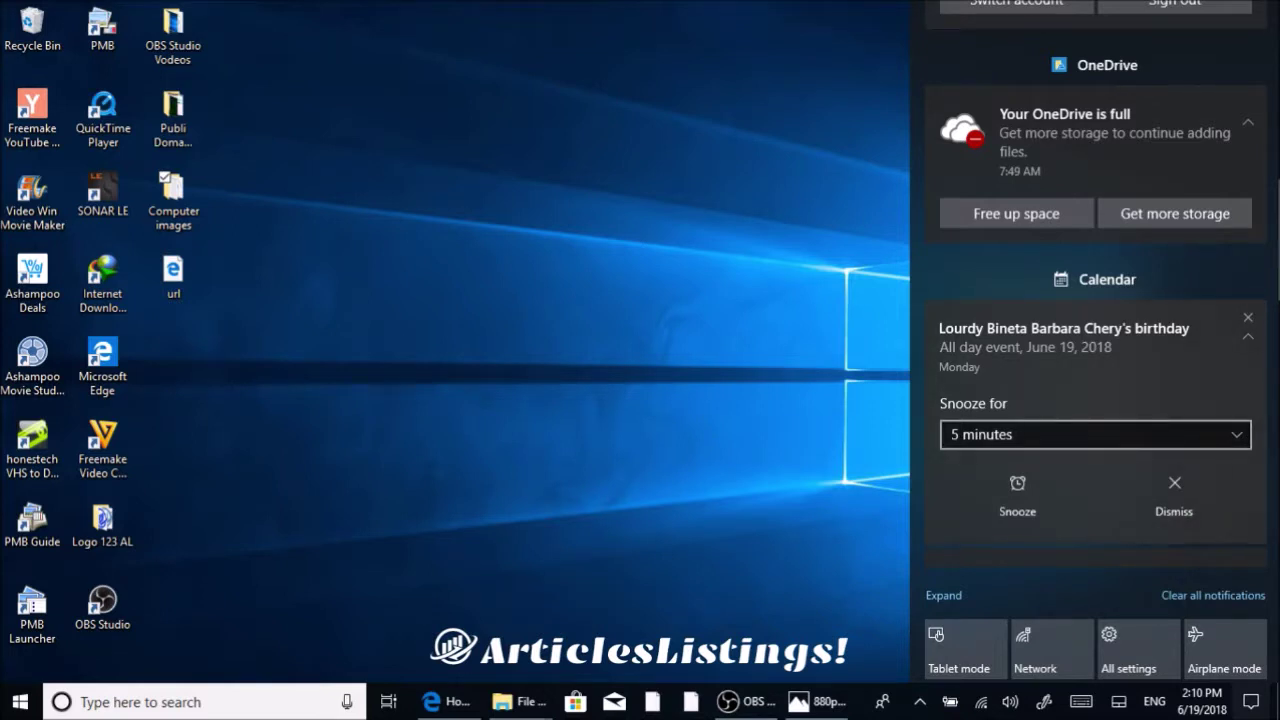
{"action": "left_click", "coordinate": [1020, 434]}
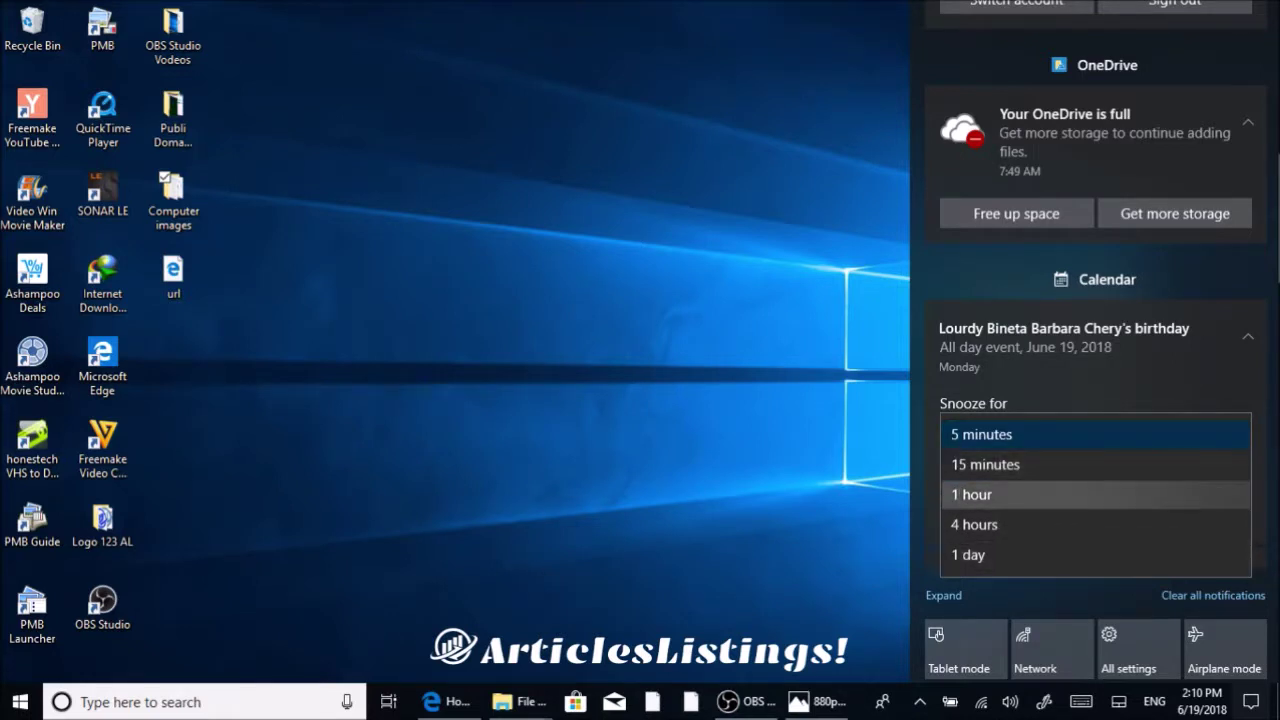
{"action": "left_click", "coordinate": [1000, 524]}
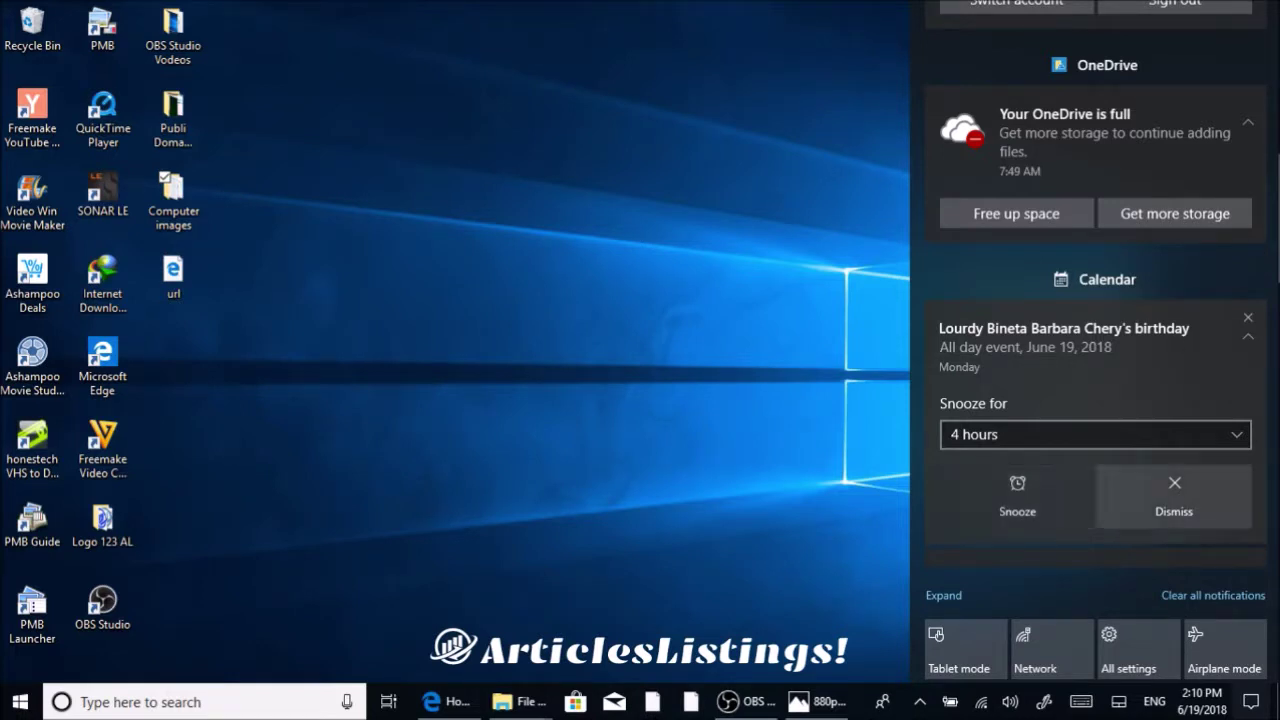
{"action": "left_click", "coordinate": [1174, 495]}
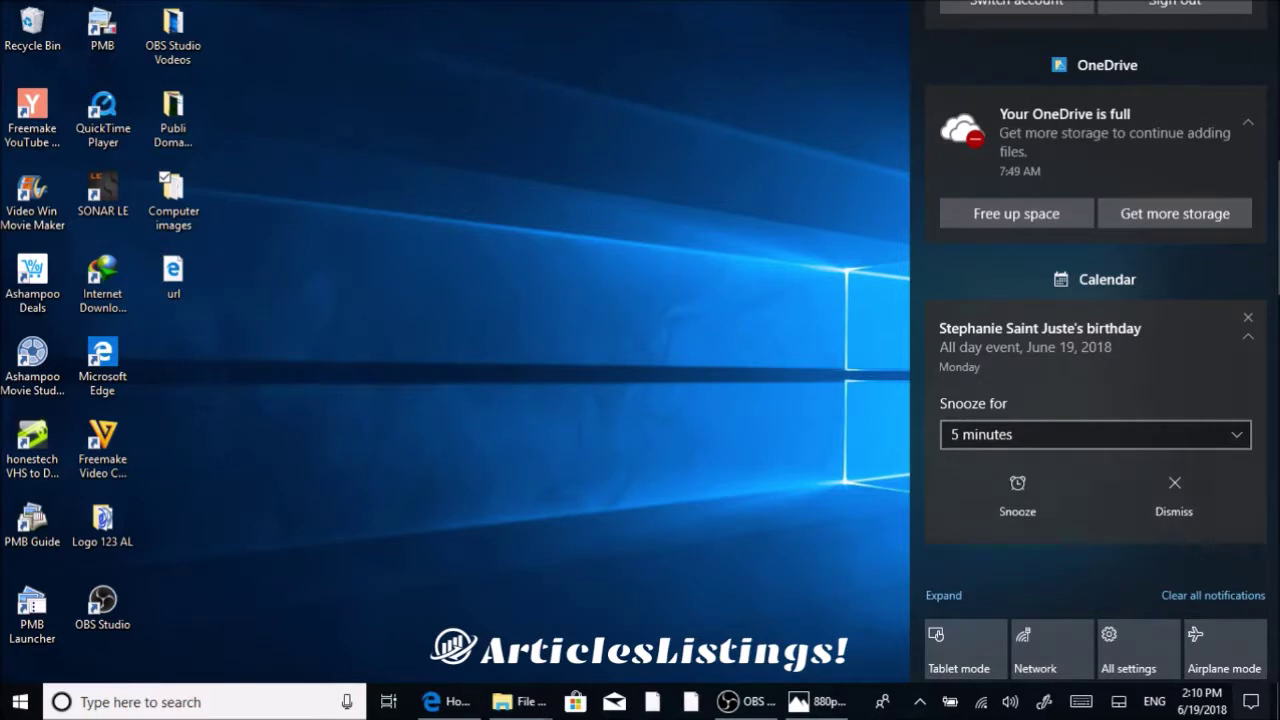
- Set the remaining birthday reminder's snooze time to 4 hours, open the reminder in Calendar, and close the Calendar window
{"action": "left_click", "coordinate": [1095, 434]}
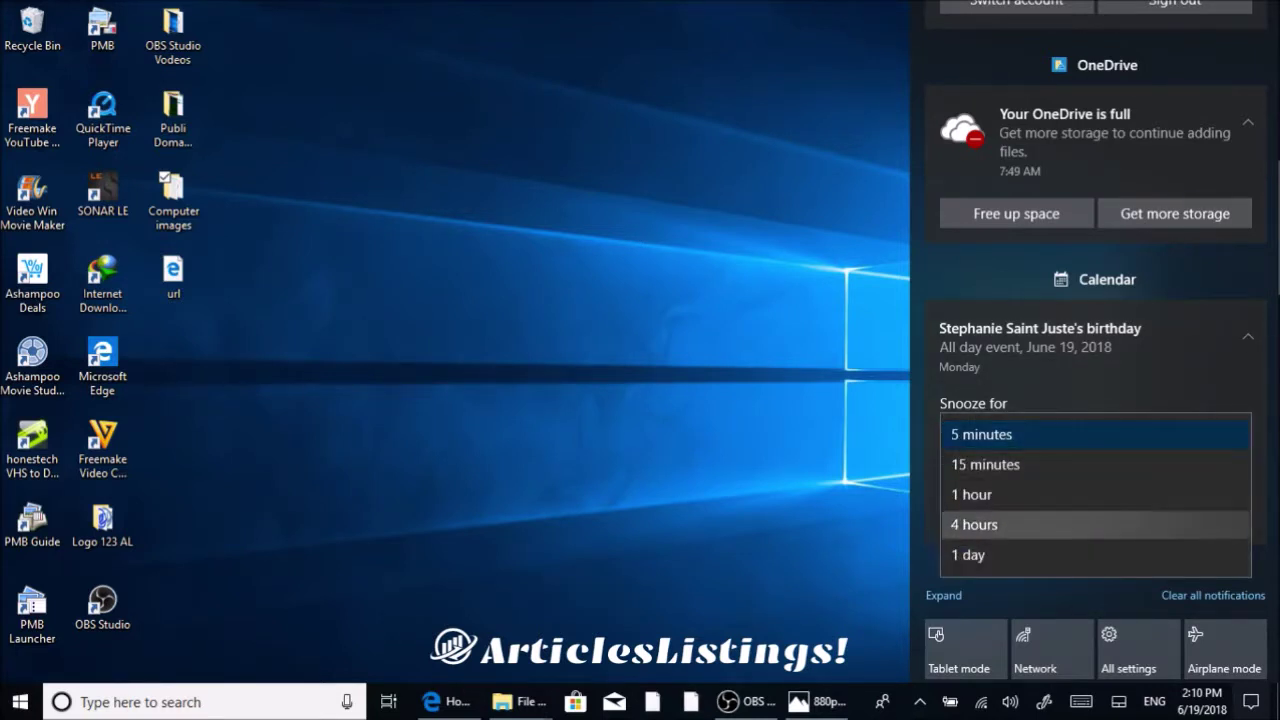
{"action": "left_click", "coordinate": [974, 524]}
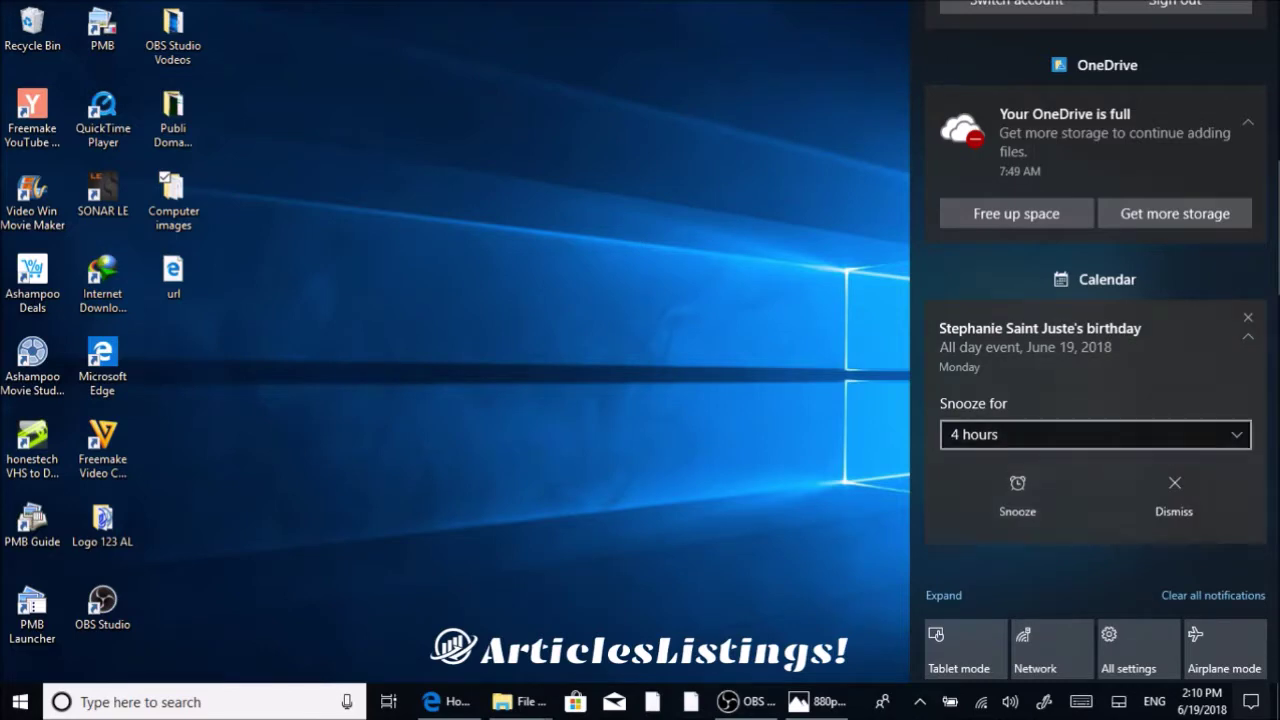
{"action": "left_click", "coordinate": [1040, 340]}
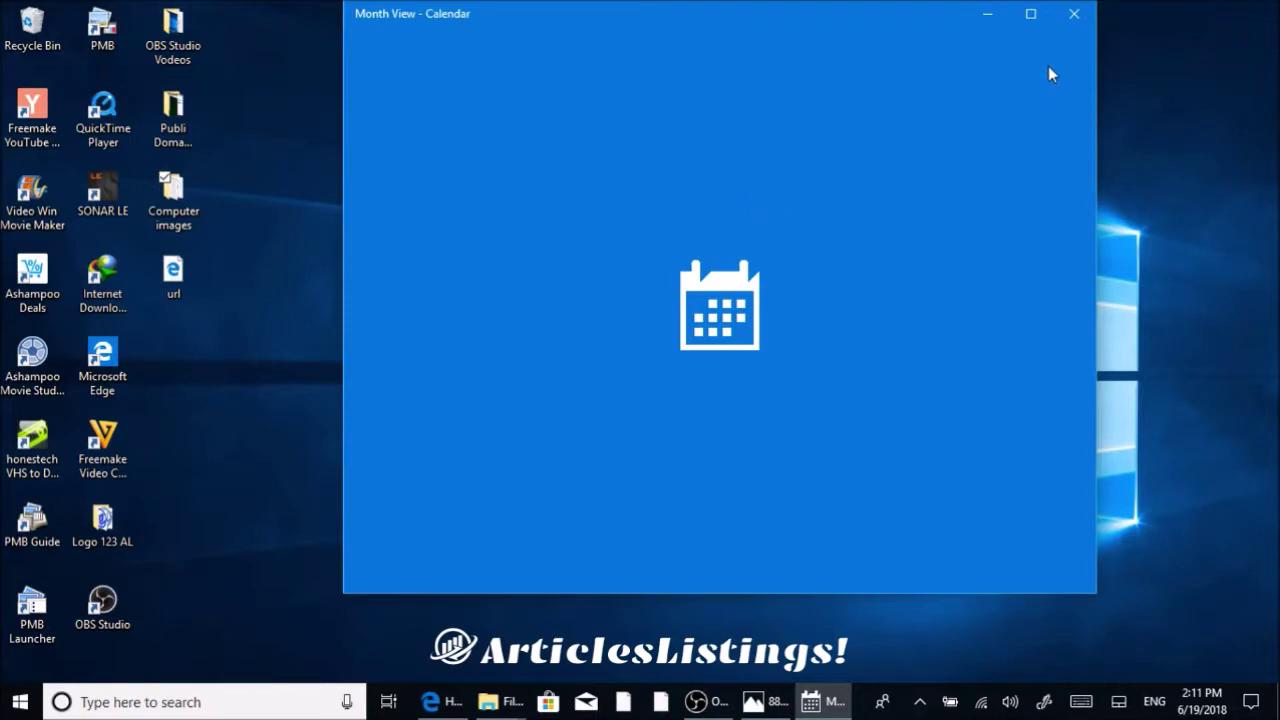
{"action": "left_click", "coordinate": [1066, 12]}
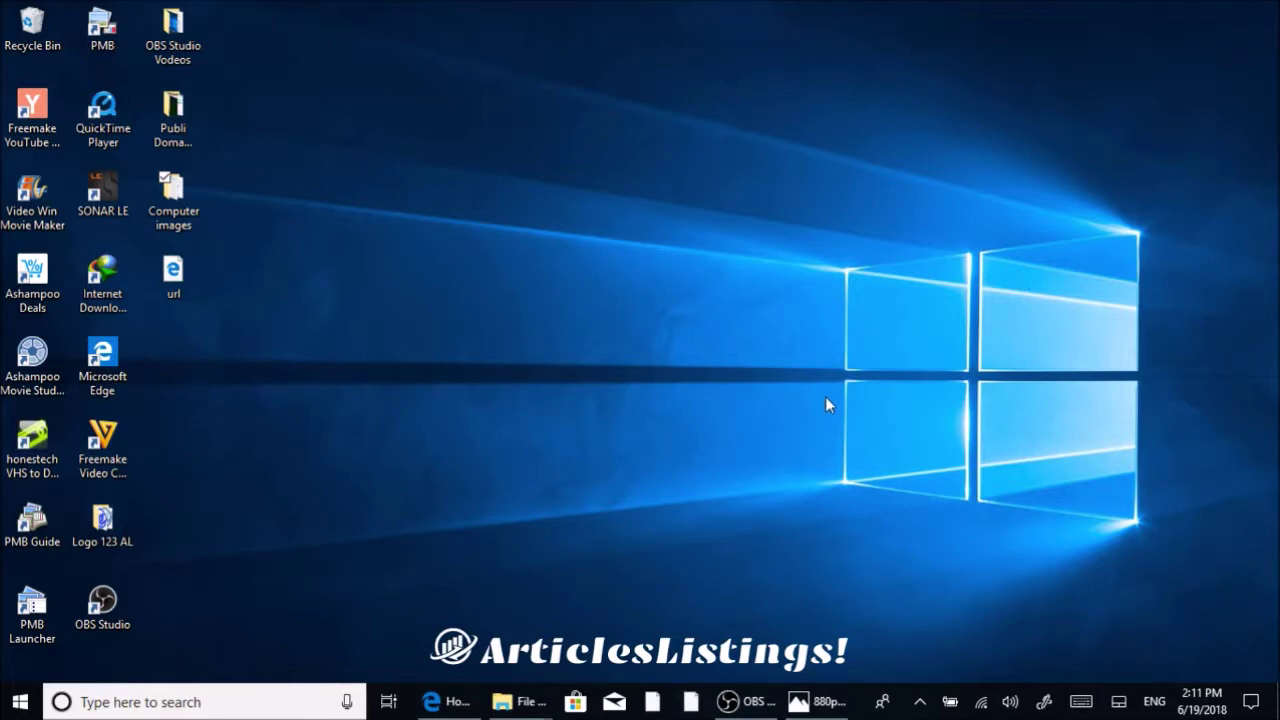
- Show the Action Center, switch to the Start menu, and dismiss it
{"action": "key", "text": "super+a"}
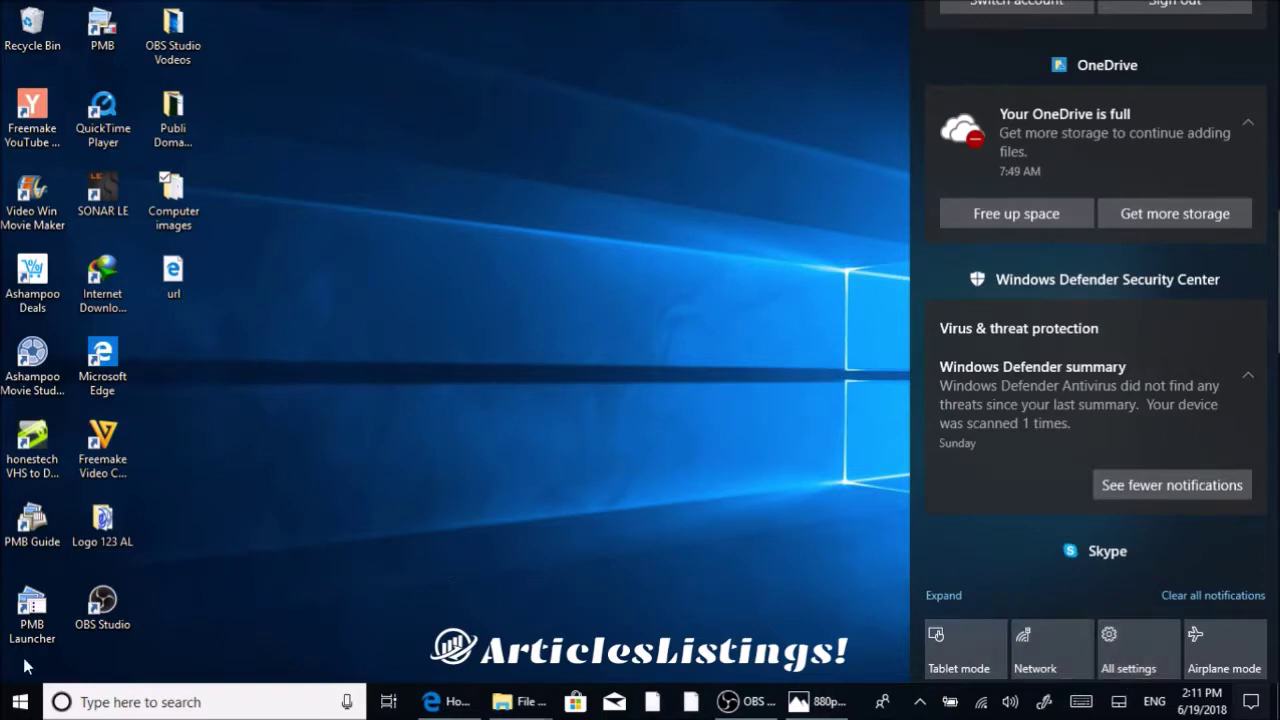
{"action": "left_click", "coordinate": [20, 702]}
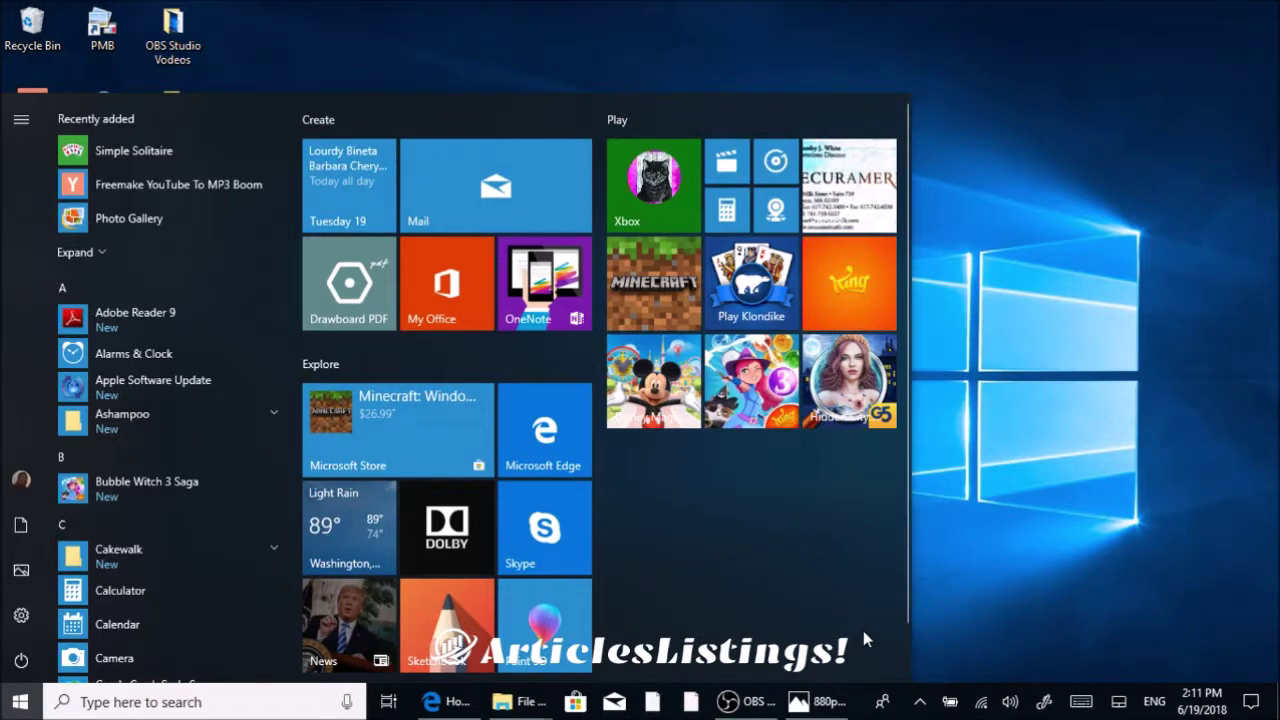
{"action": "key", "text": "Escape"}
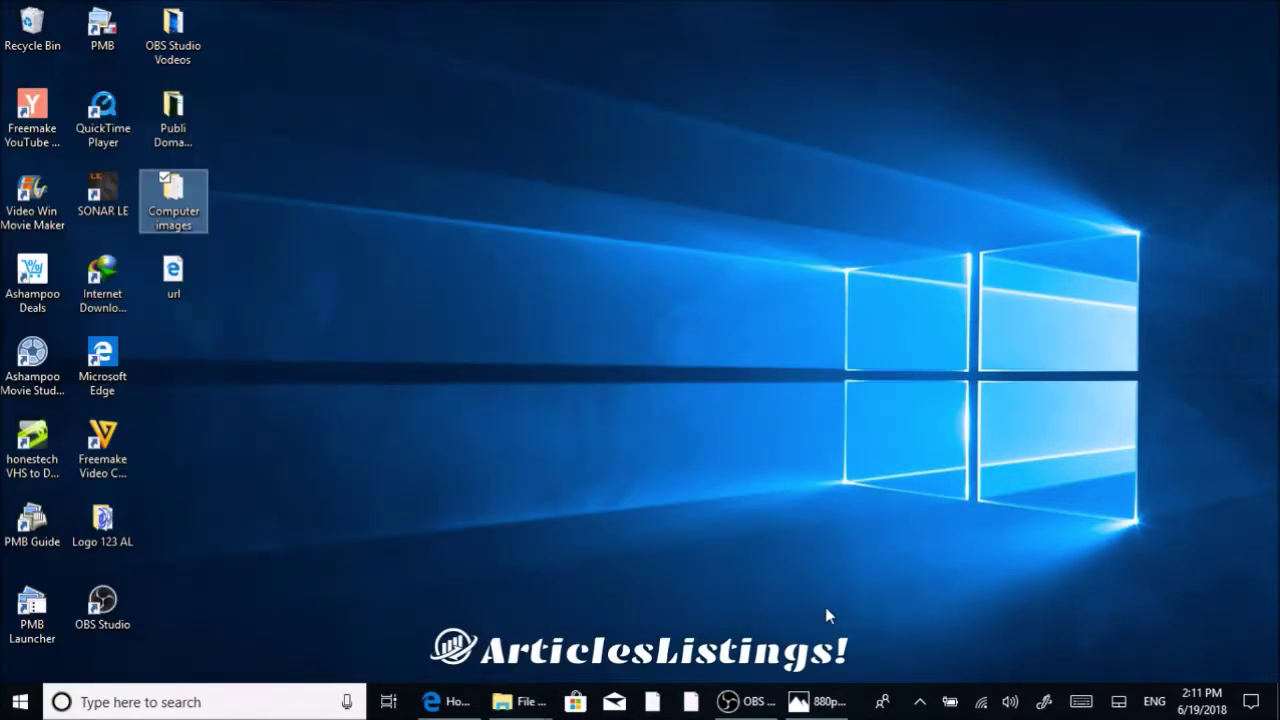
- Bring the Action Center up again to examine its quick actions, and open and close Windows Settings
{"action": "key", "text": "super+a"}
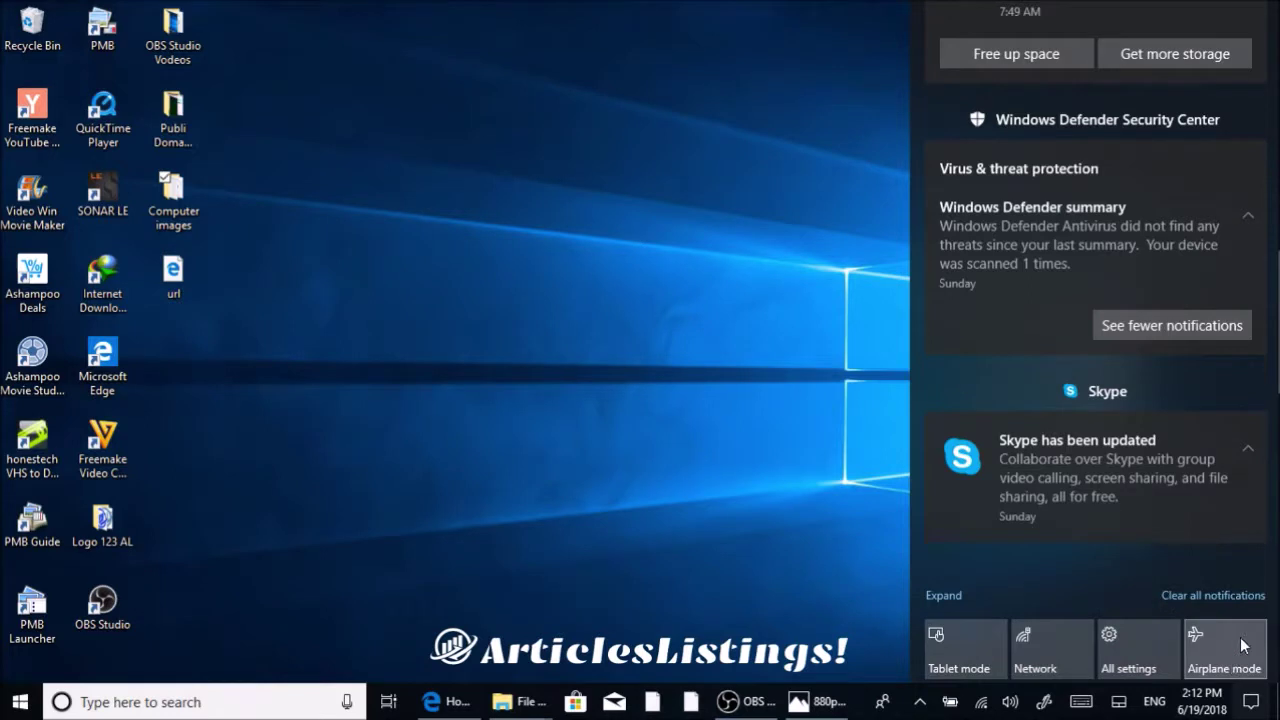
{"action": "mouse_move", "coordinate": [1191, 696]}
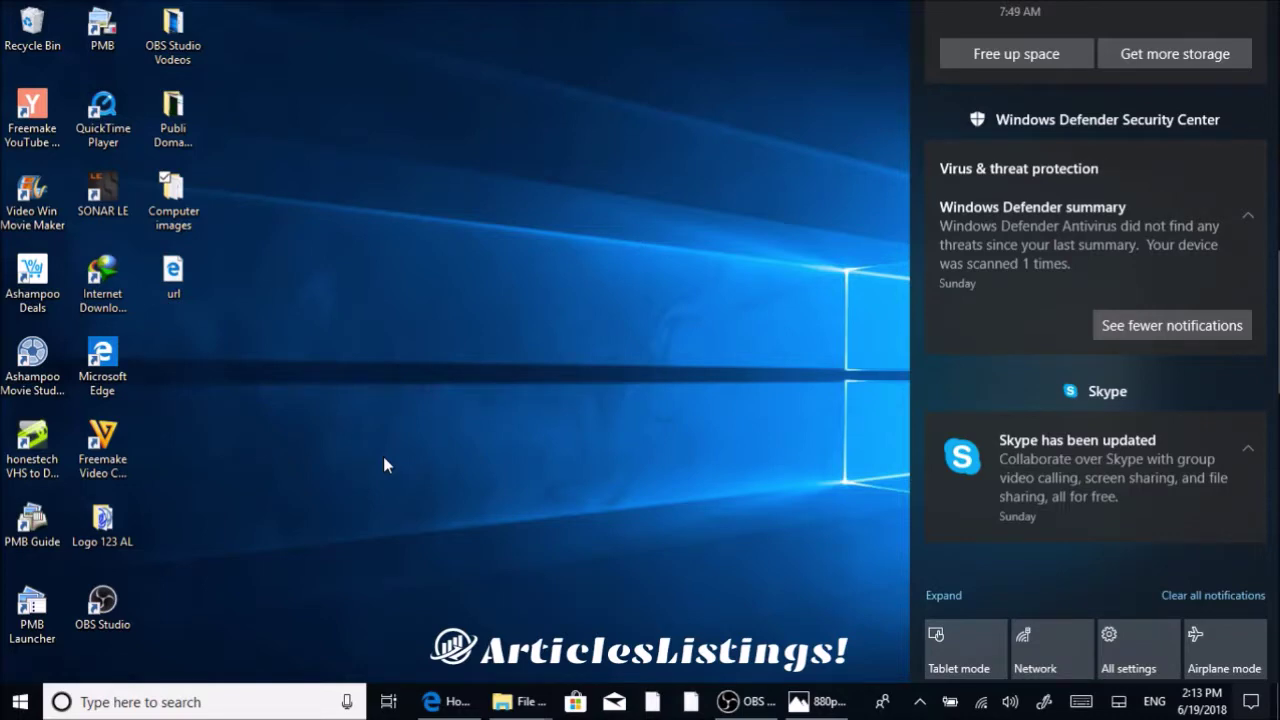
{"action": "key", "text": "super+i"}
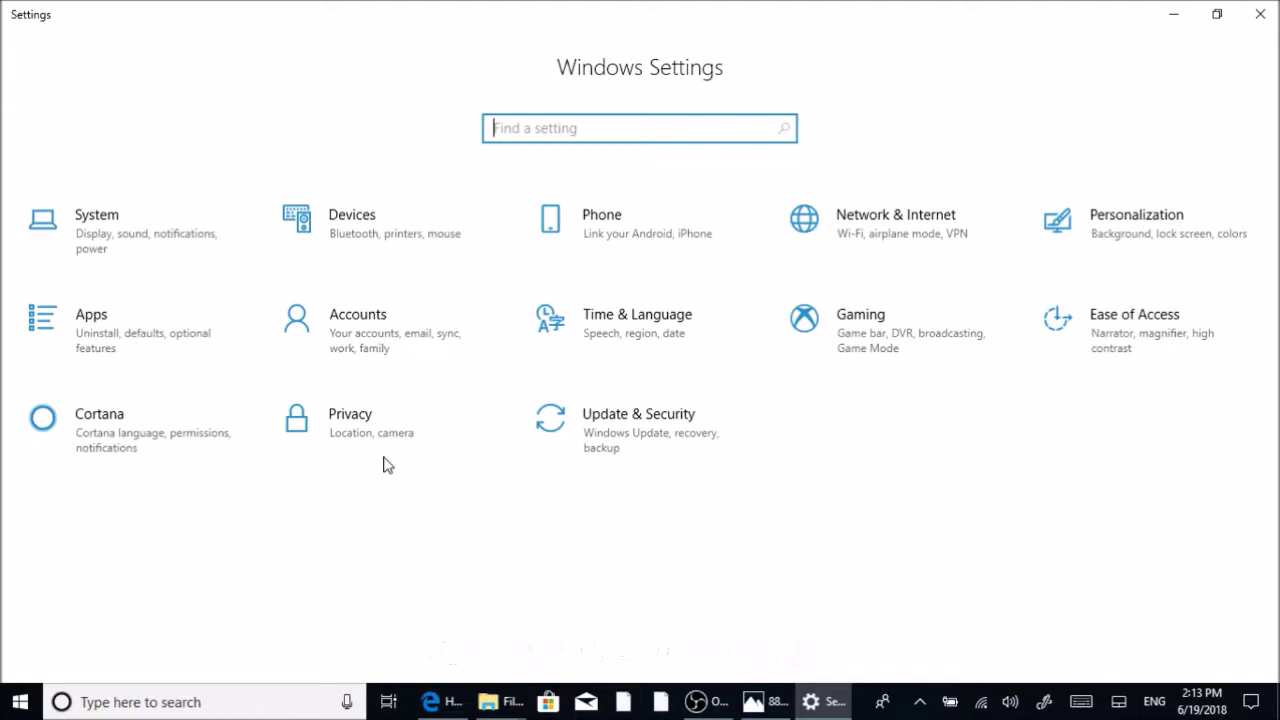
{"action": "left_click", "coordinate": [1260, 14]}
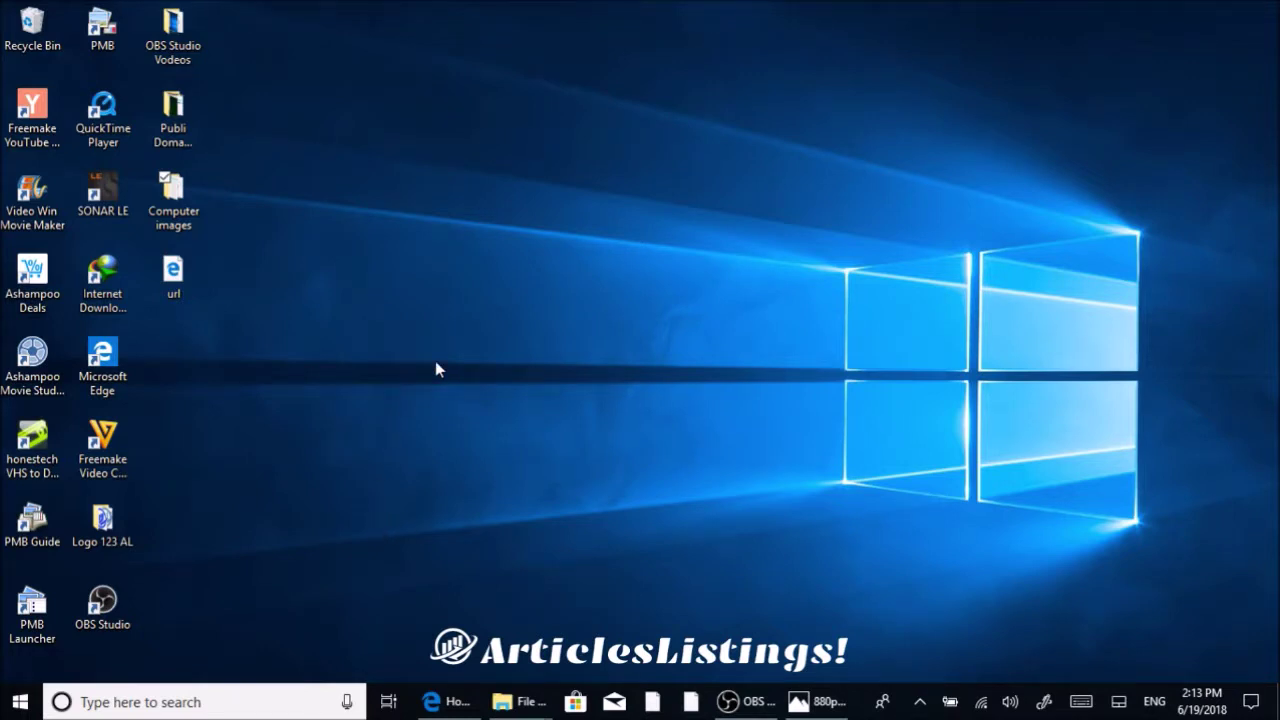
- Open a new File Explorer window and look over the frequent folders and recent files in Quick access
{"action": "key", "text": "super+e"}
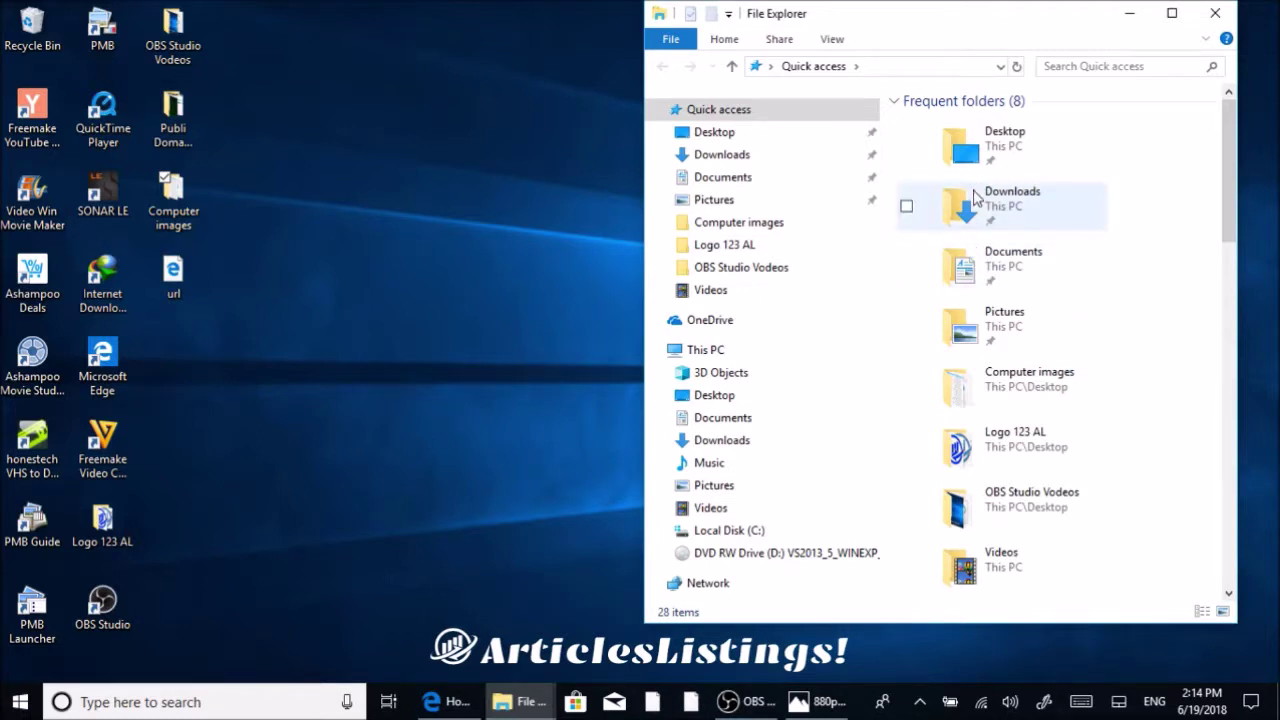
{"action": "scroll", "coordinate": [968, 210], "scroll_direction": "down", "scroll_amount": 1}
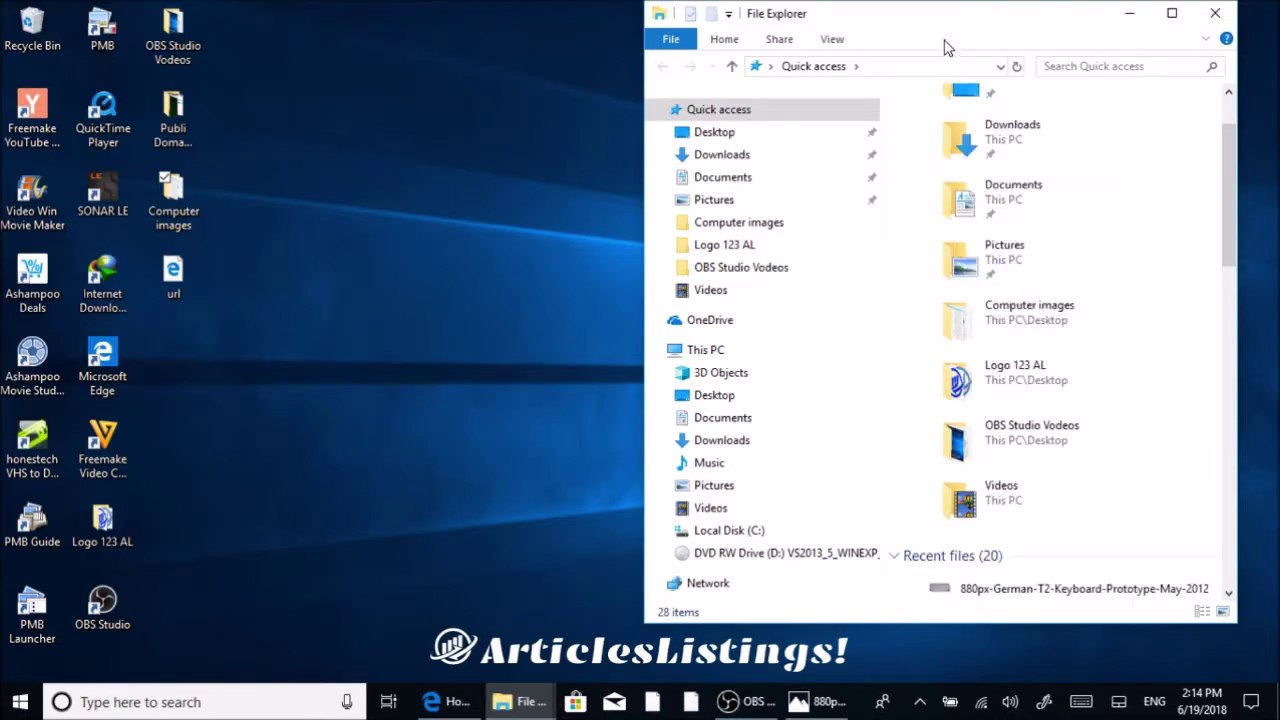
- Move the File Explorer window toward the middle of the desktop and look over its View options and recent files
{"action": "left_click_drag", "start_coordinate": [937, 28], "coordinate": [643, 72]}
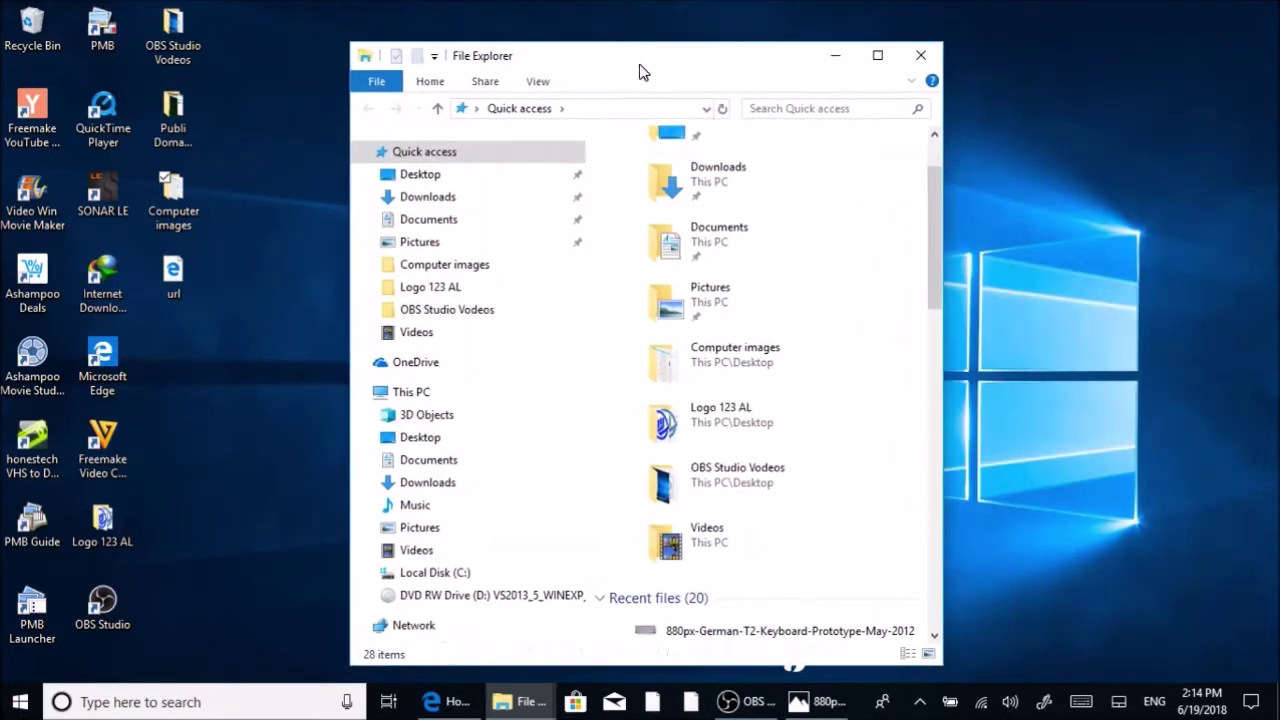
{"action": "left_click", "coordinate": [538, 82]}
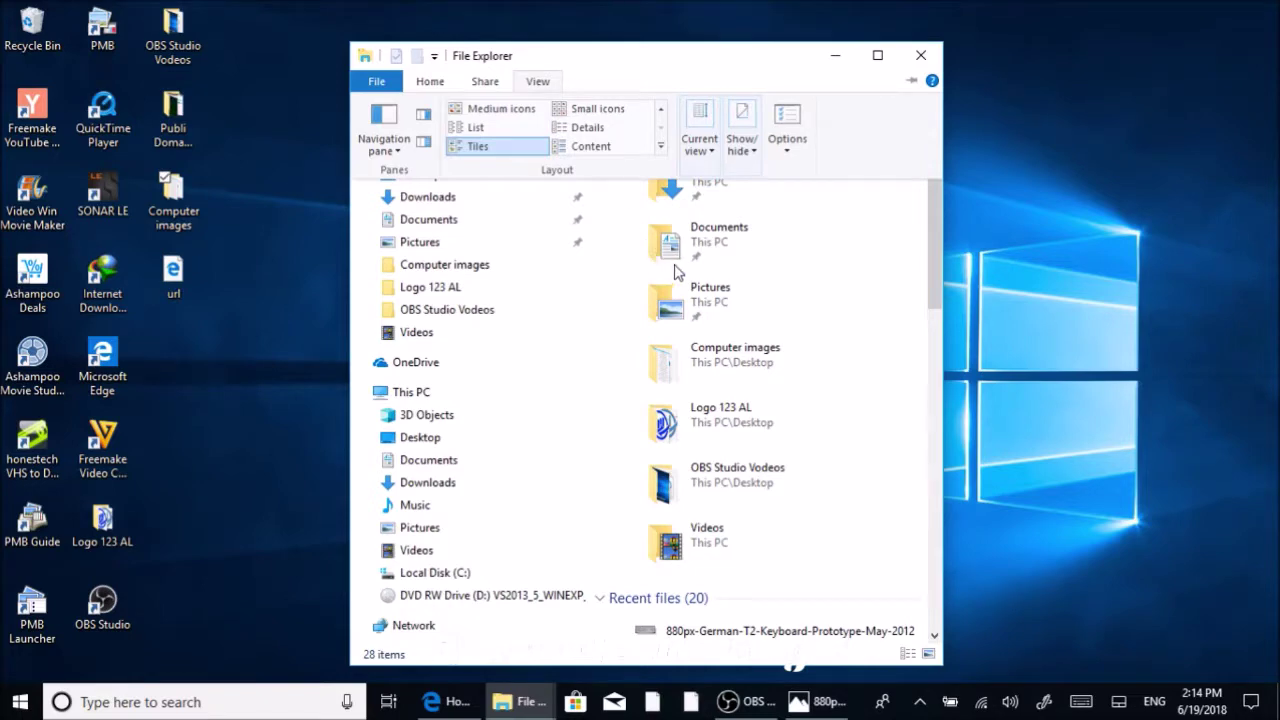
{"action": "scroll", "coordinate": [688, 256], "scroll_direction": "down", "scroll_amount": 3}
{"action": "scroll", "coordinate": [720, 255], "scroll_direction": "down", "scroll_amount": 1}
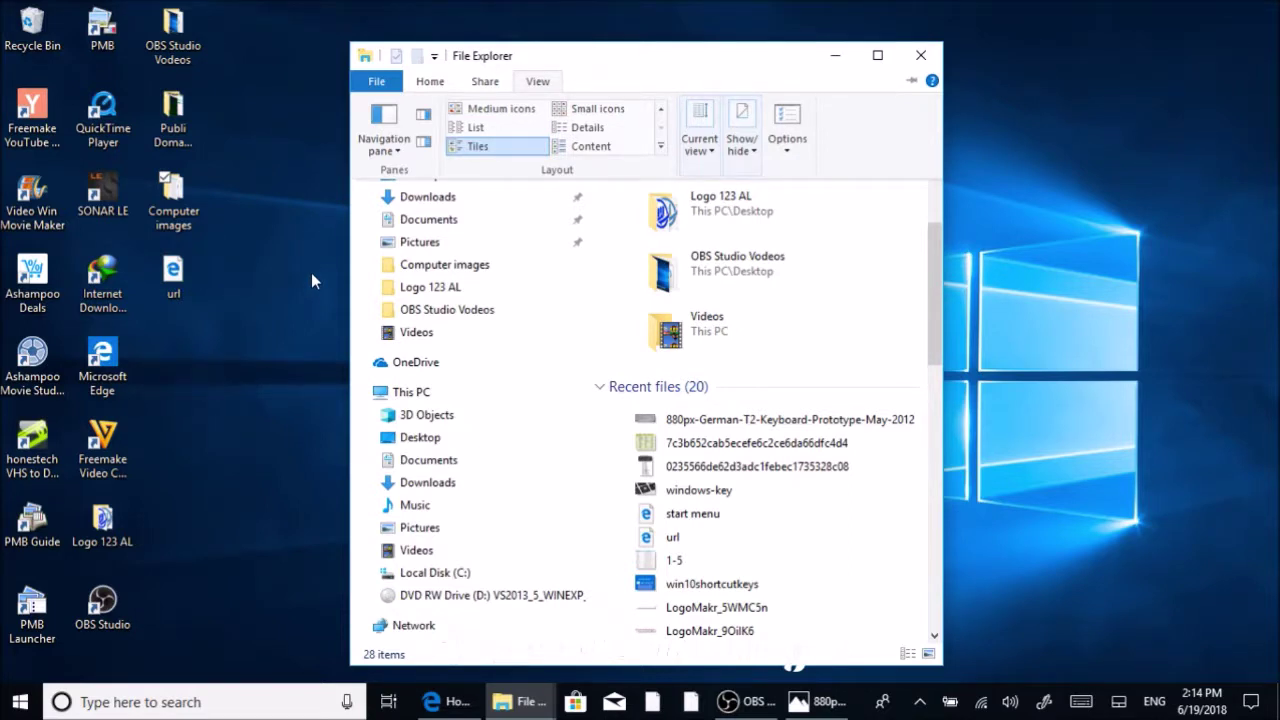
- Close the File Explorer window, and show and dismiss the Start menu
{"action": "left_click", "coordinate": [921, 57]}
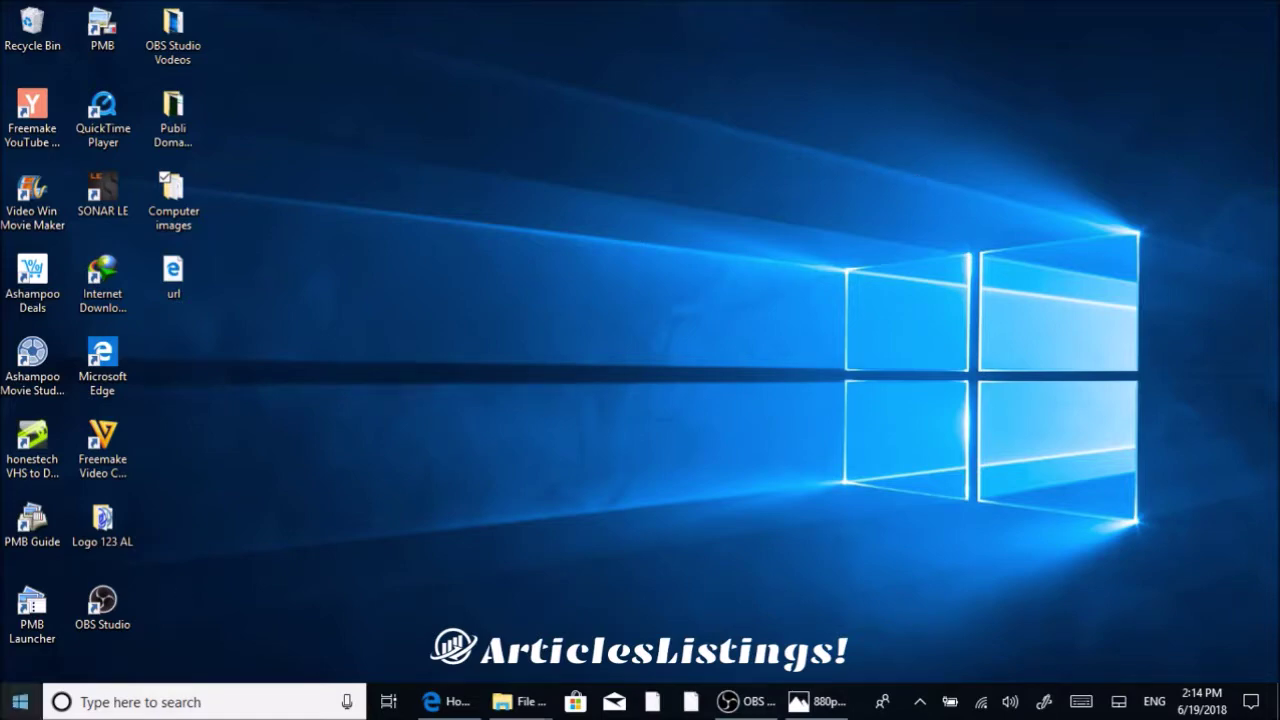
{"action": "left_click", "coordinate": [20, 710]}
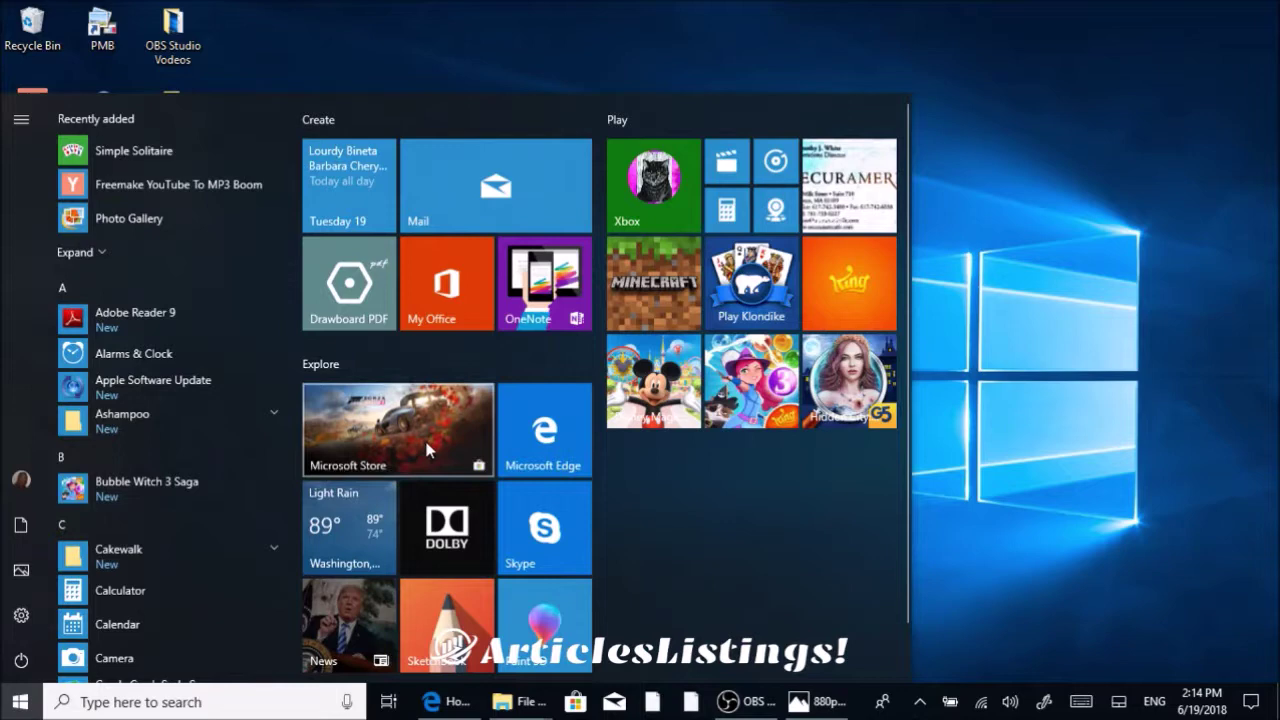
{"action": "left_click", "coordinate": [1025, 175]}
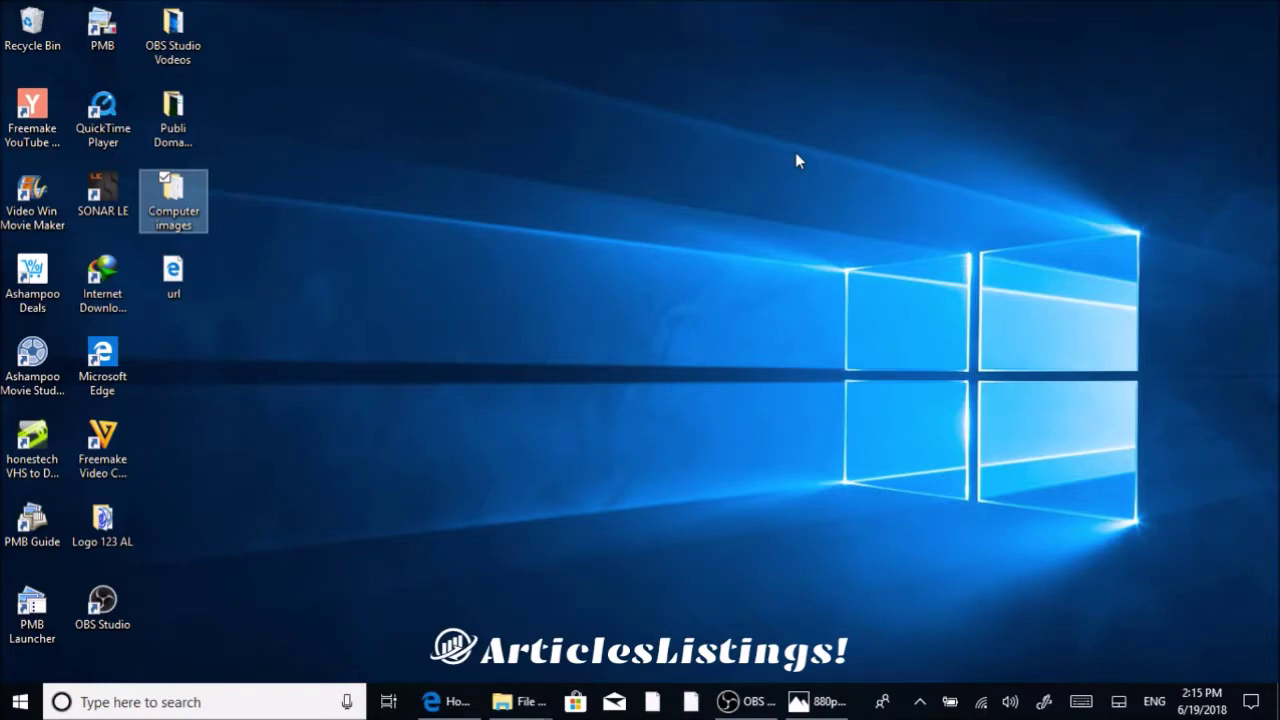
- Start Magnifier, enlarge the desktop to 500%, and reduce the magnification back to 100%
{"action": "key", "text": "super+plus"}
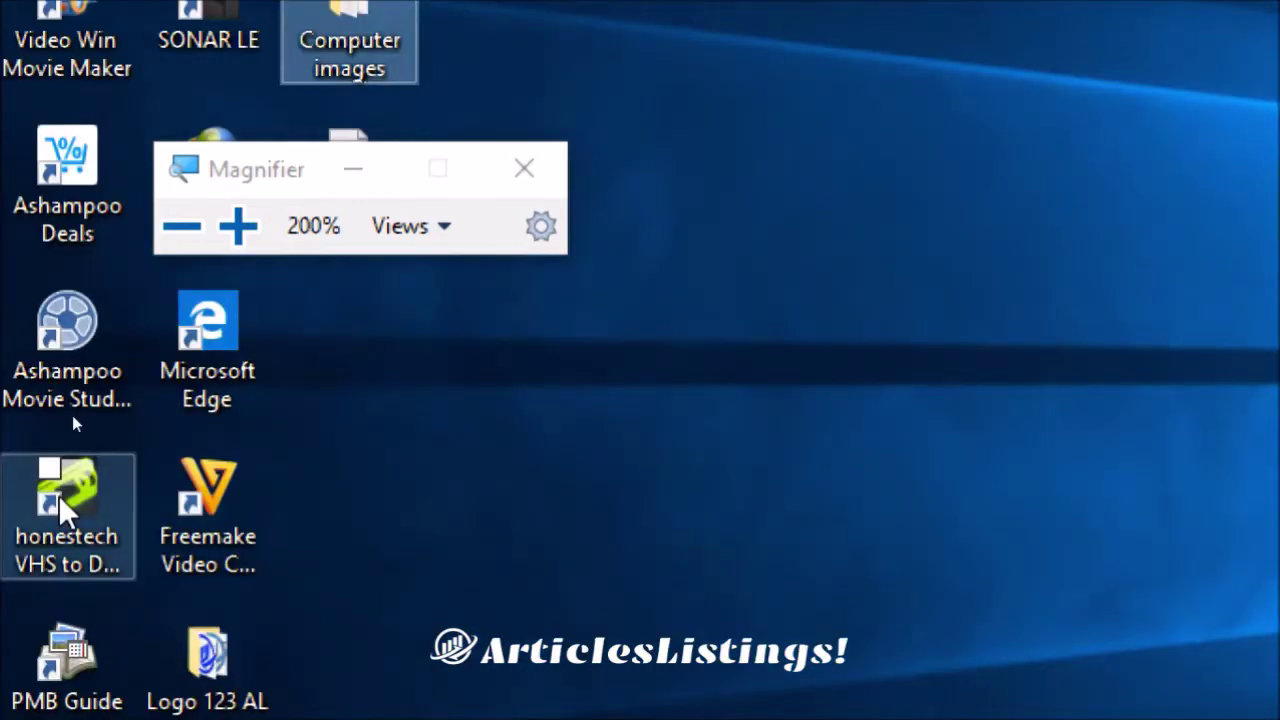
{"action": "left_click", "coordinate": [238, 226]}
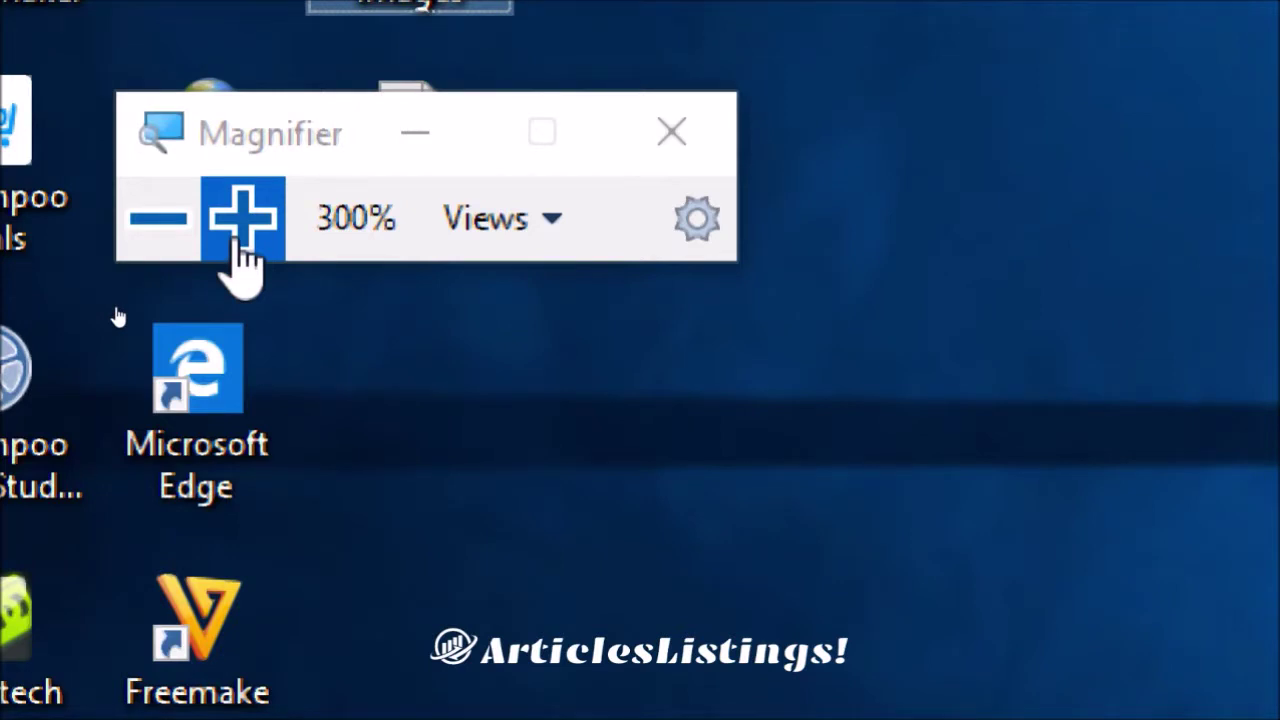
{"action": "left_click", "coordinate": [242, 225]}
{"action": "left_click", "coordinate": [242, 225]}
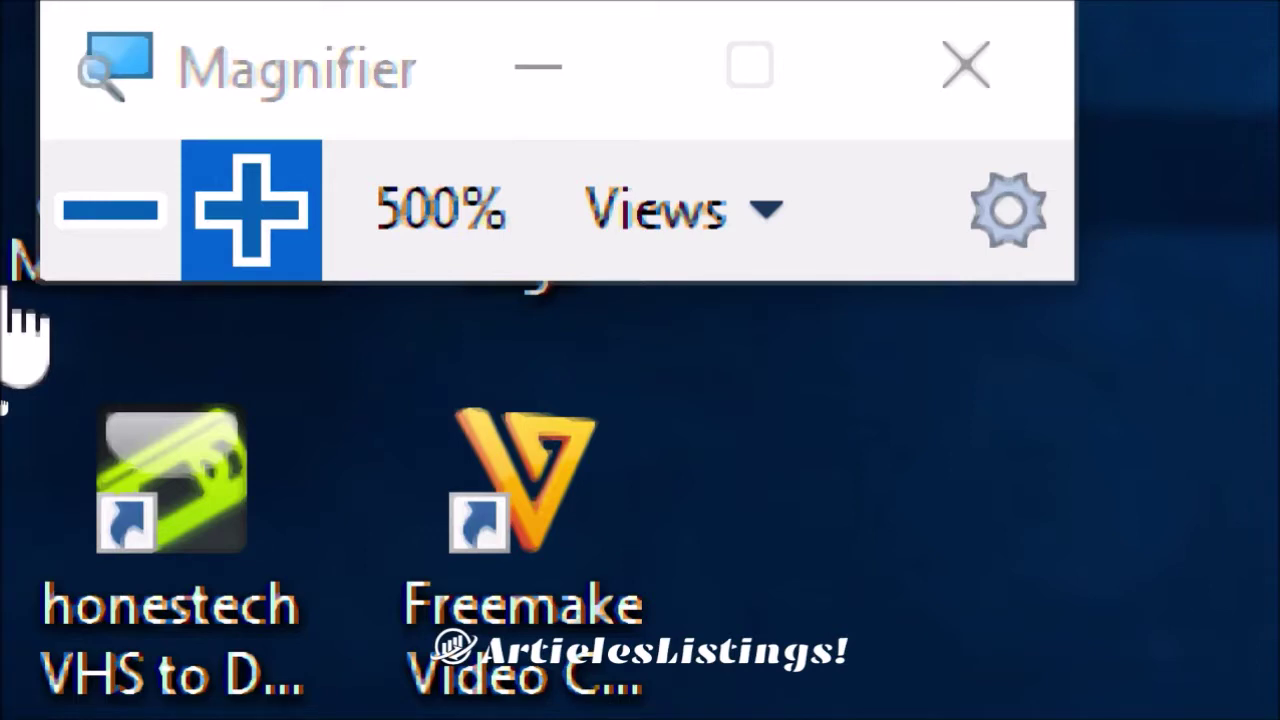
{"action": "left_click", "coordinate": [110, 210]}
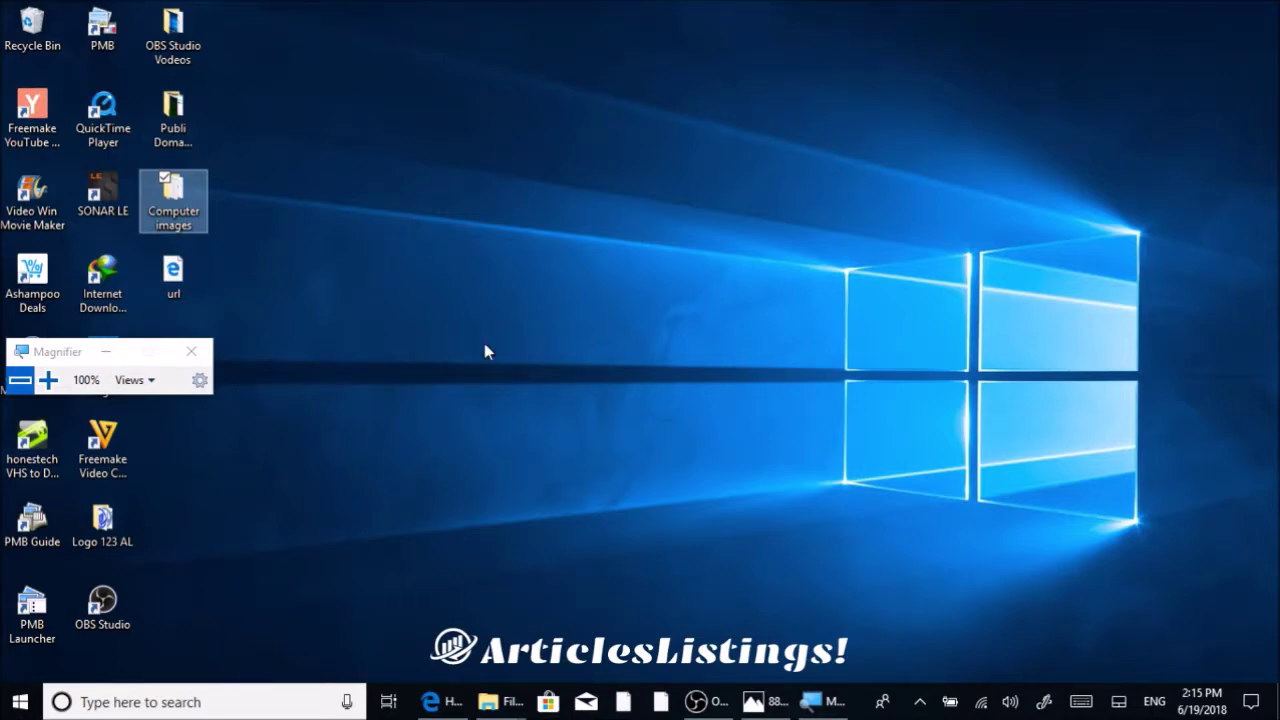
- Bring up the keyboard photo, magnify its numeric keypad area to 200%, return to 100%, and close Magnifier
{"action": "left_click", "coordinate": [753, 703]}
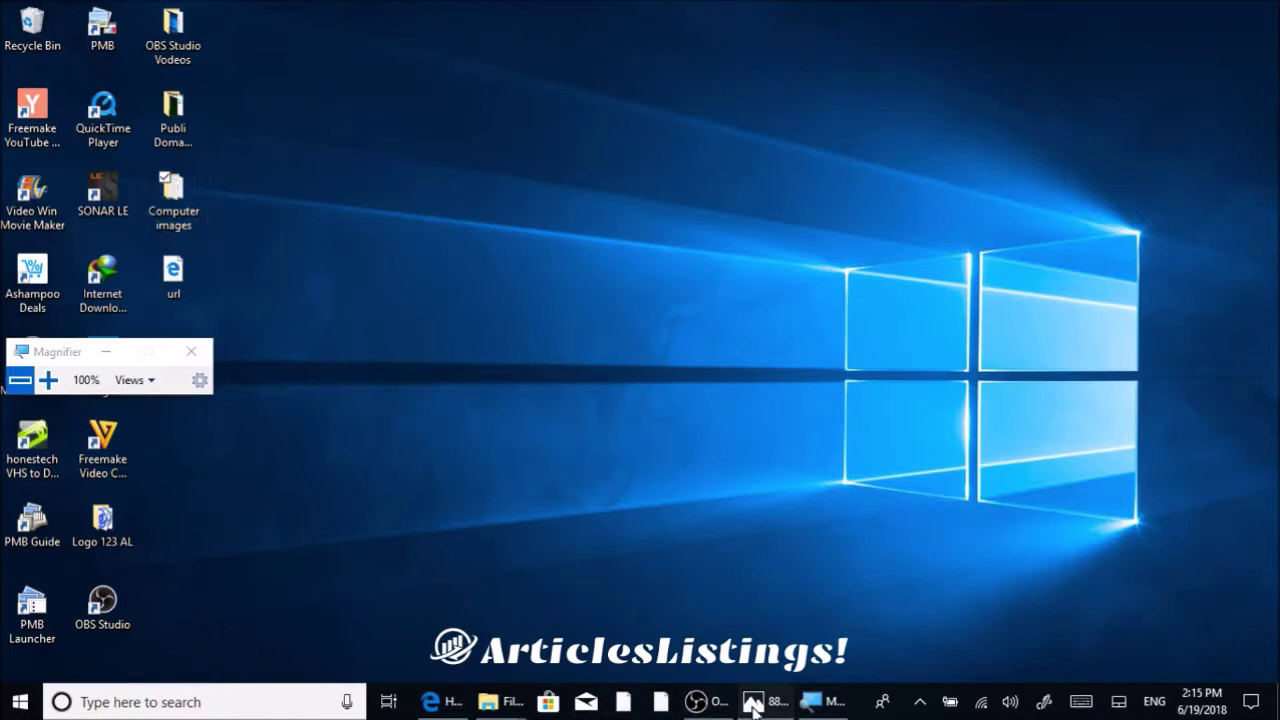
{"action": "left_click", "coordinate": [753, 703]}
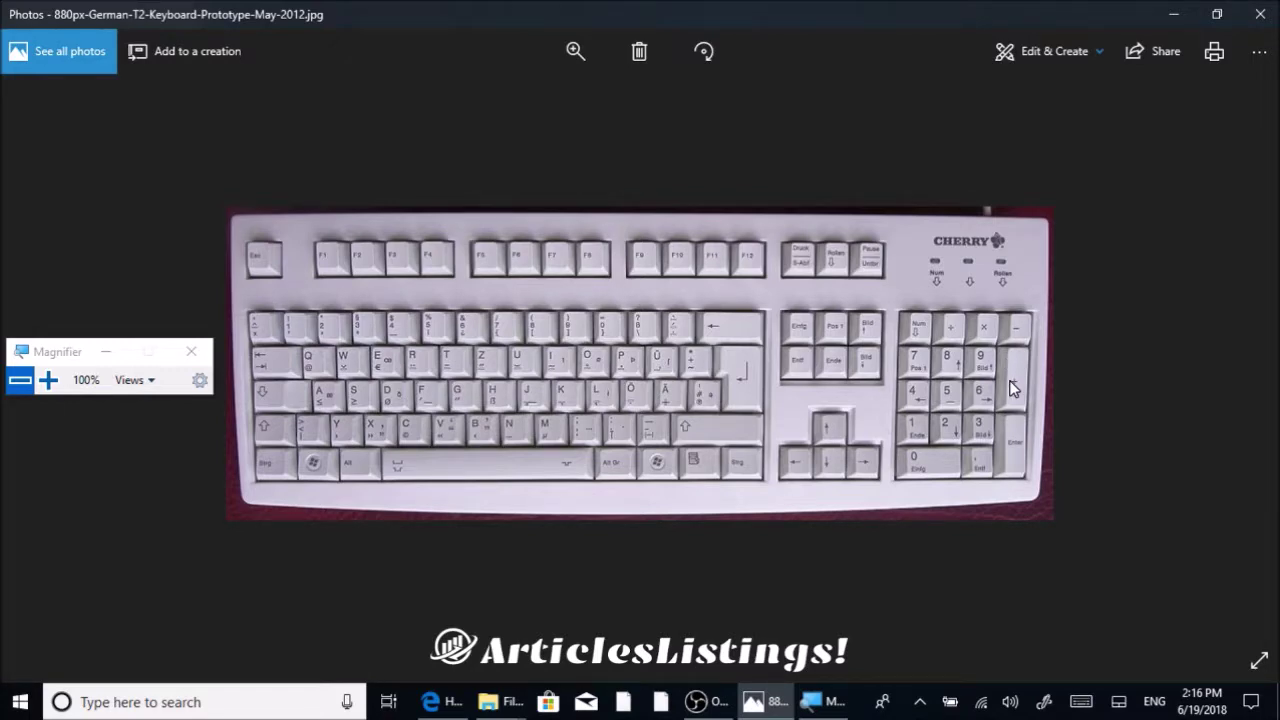
{"action": "key", "text": "super+plus"}
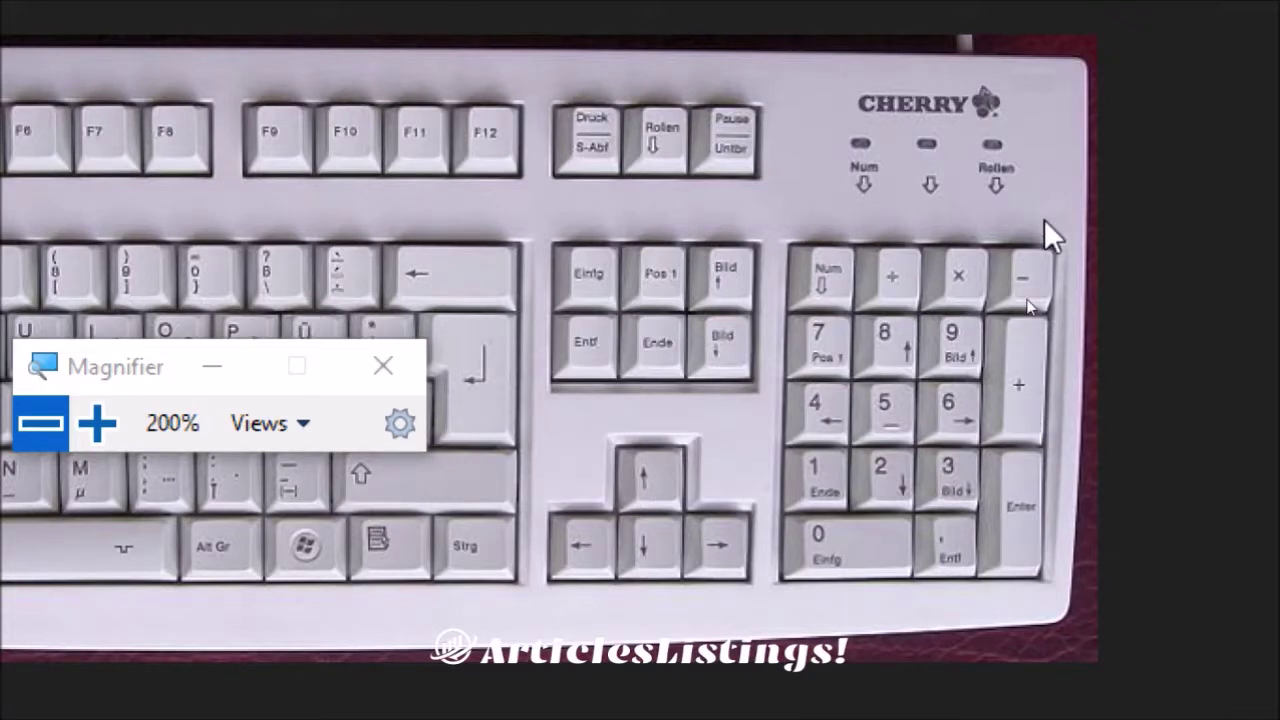
{"action": "left_click", "coordinate": [40, 423]}
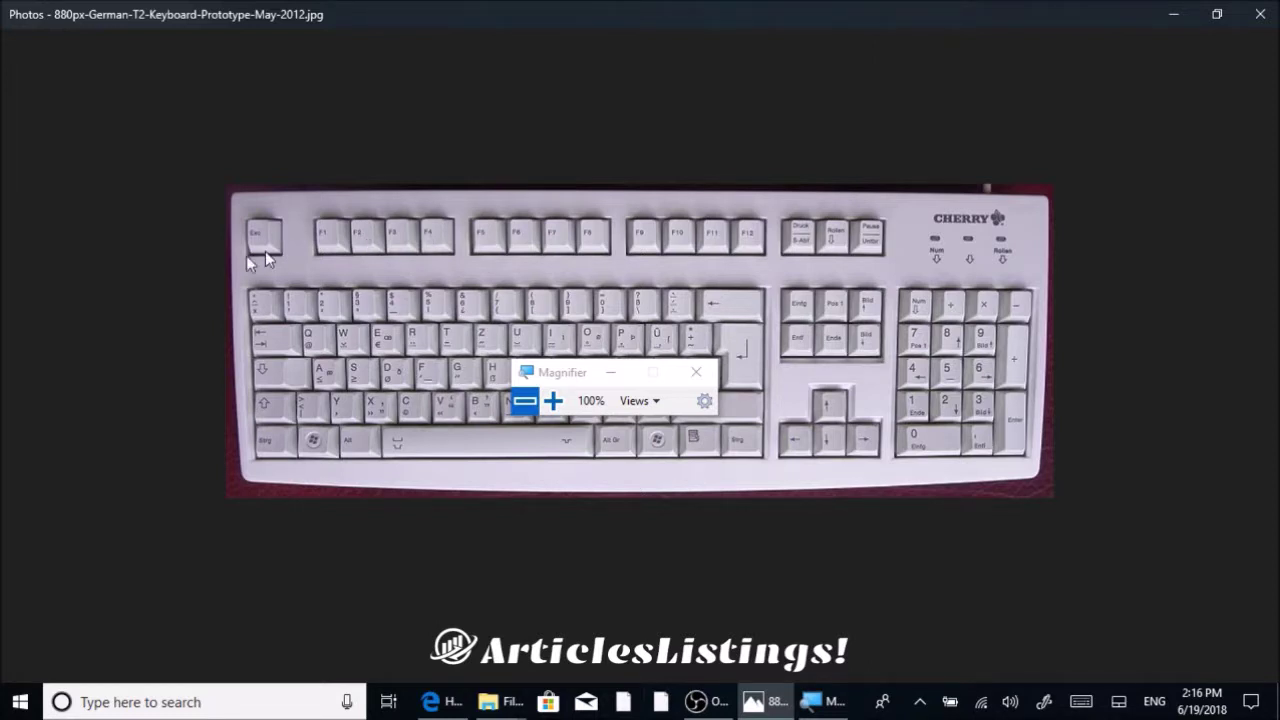
{"action": "left_click", "coordinate": [697, 375]}
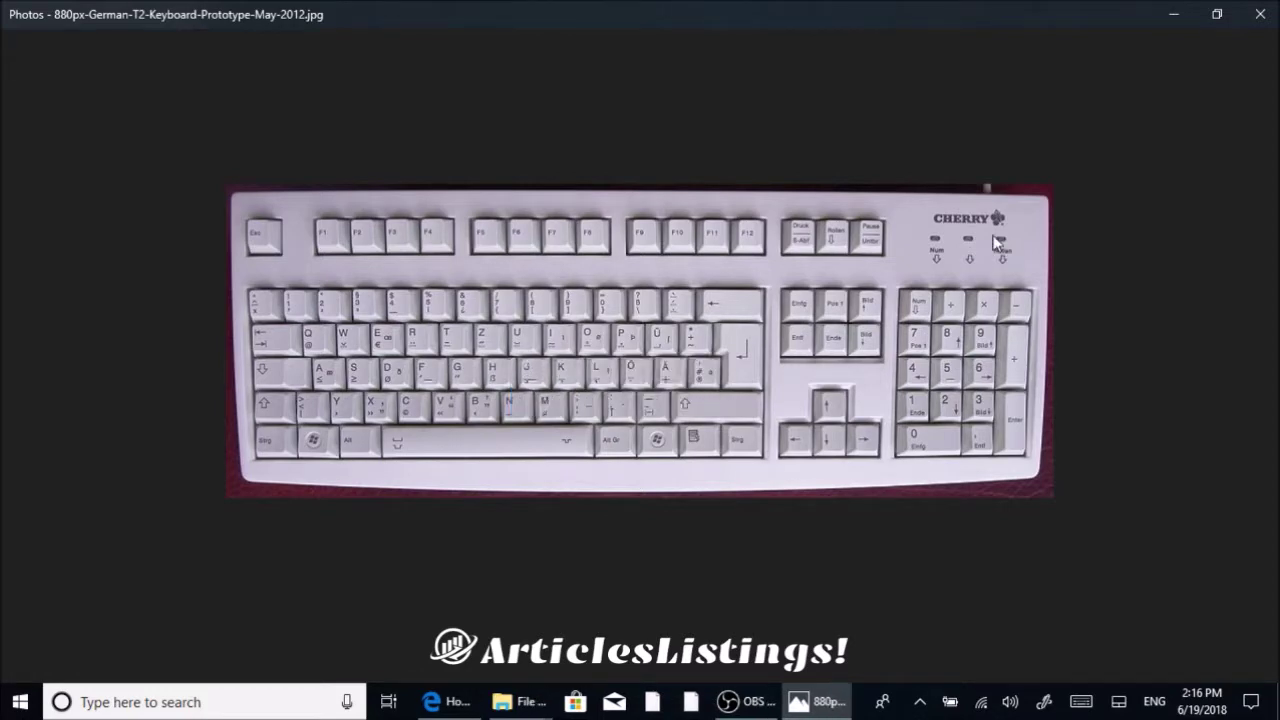
- View the special characters chart, return to the keyboard photo, and close Photos
{"action": "key", "text": "Right"}
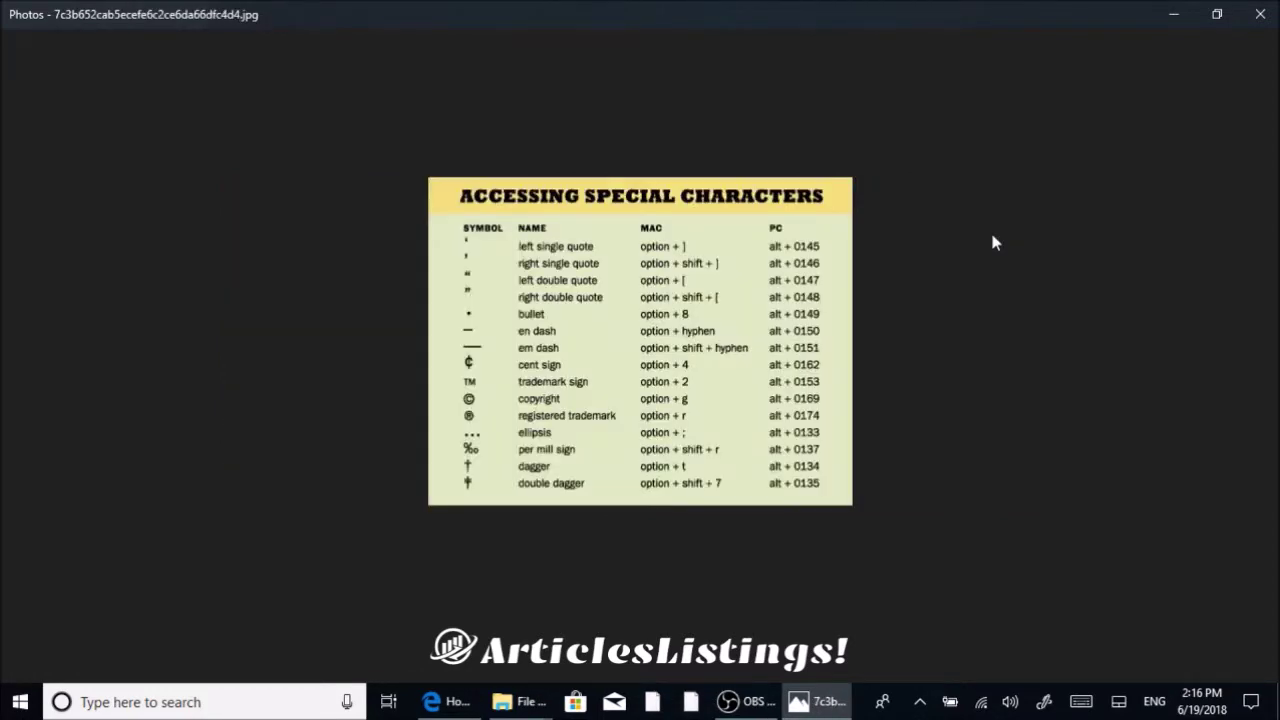
{"action": "key", "text": "Left"}
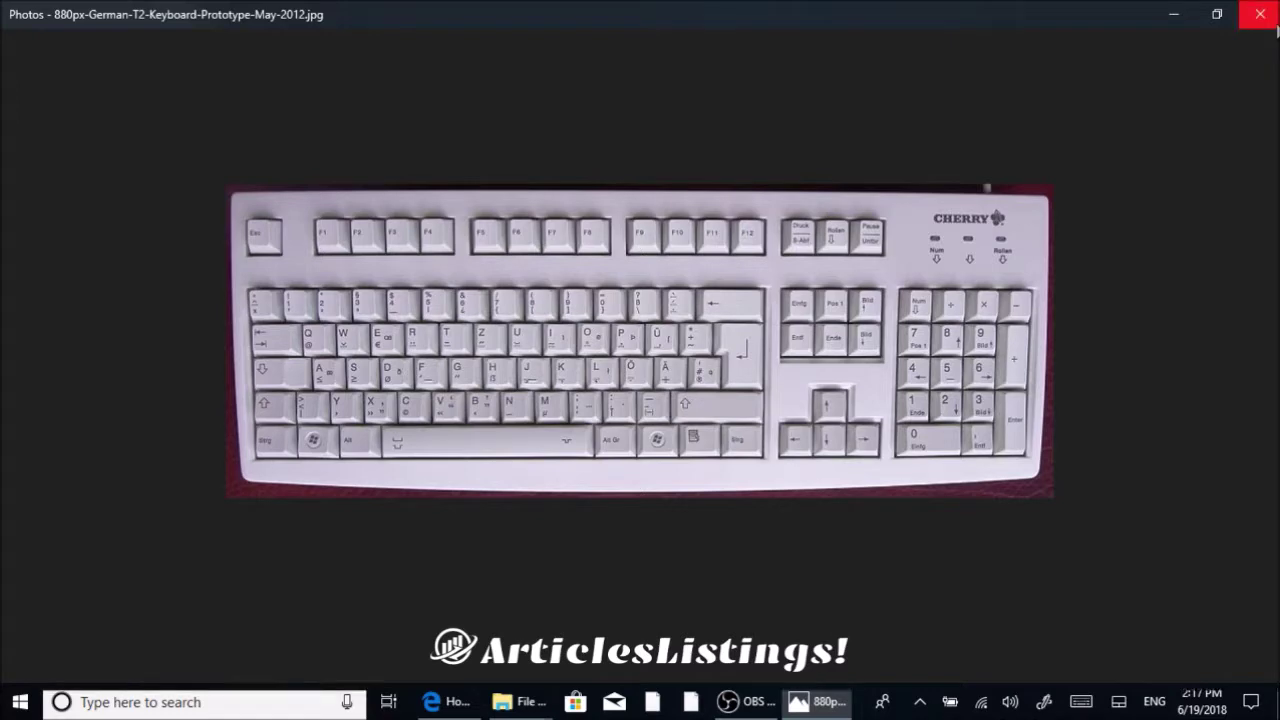
{"action": "left_click", "coordinate": [1260, 14]}
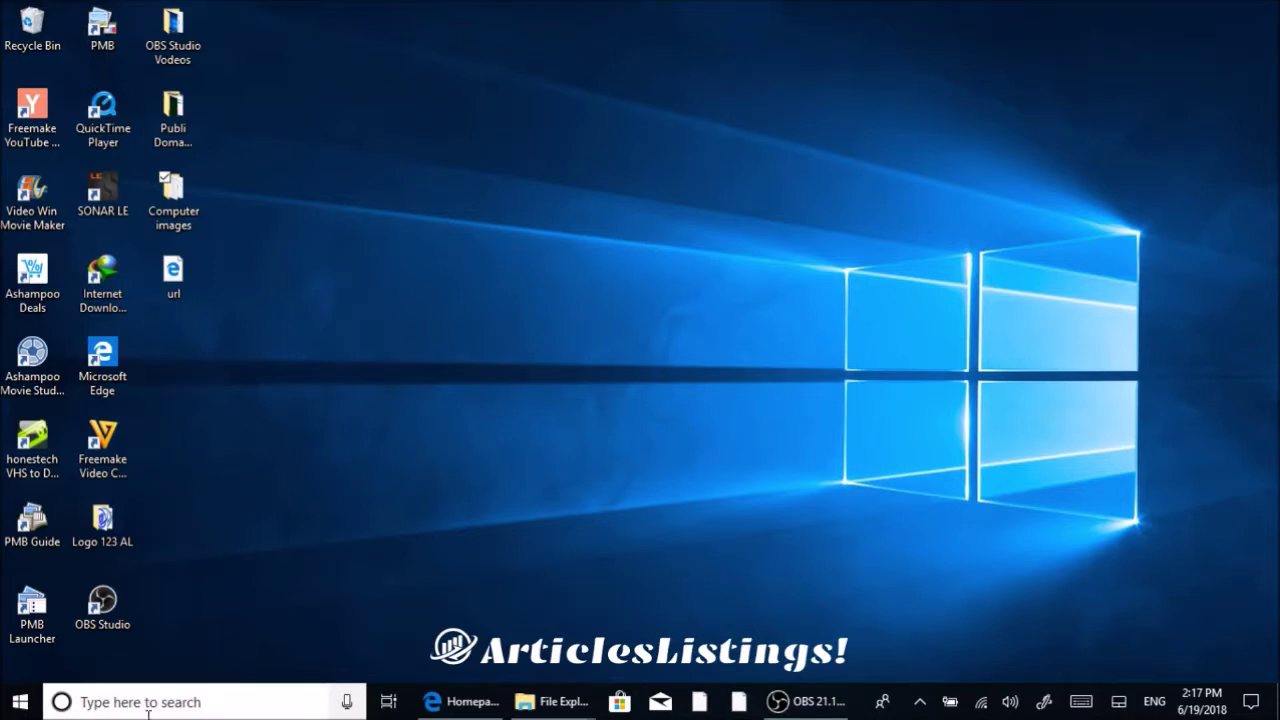
- Open Windows Settings and go to Notifications & actions under System
{"action": "left_click", "coordinate": [20, 702]}
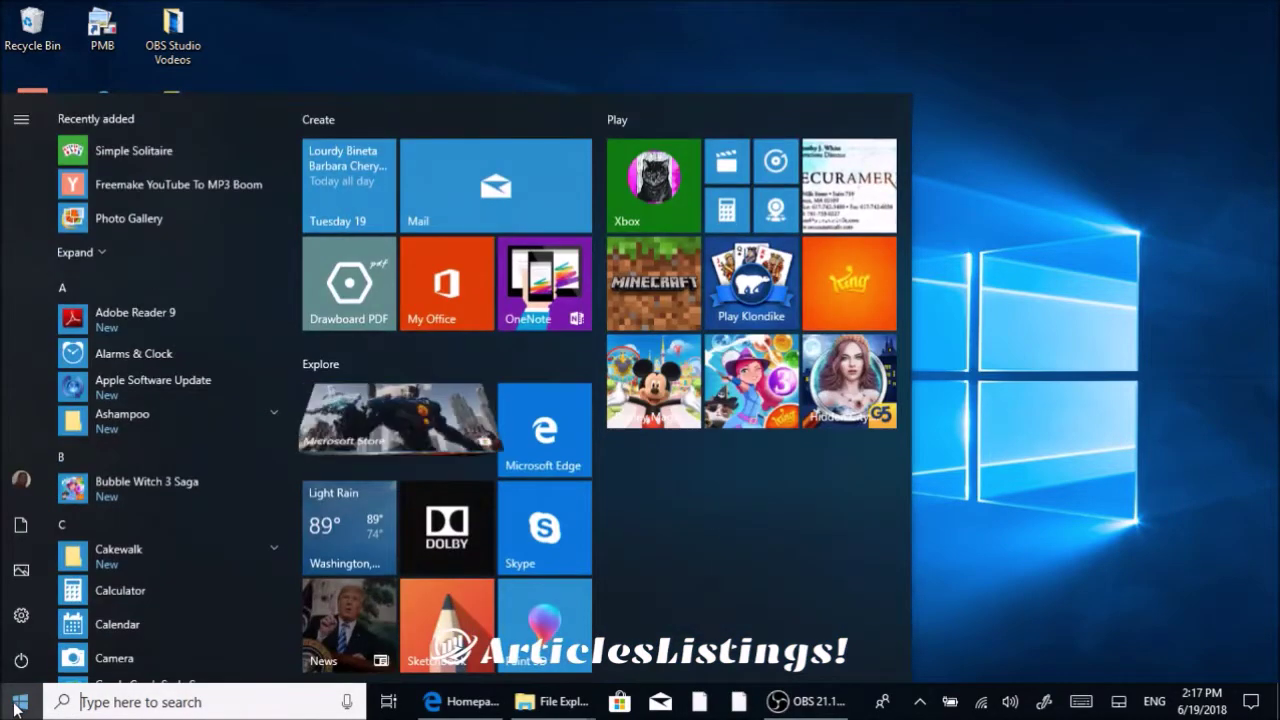
{"action": "left_click", "coordinate": [19, 618]}
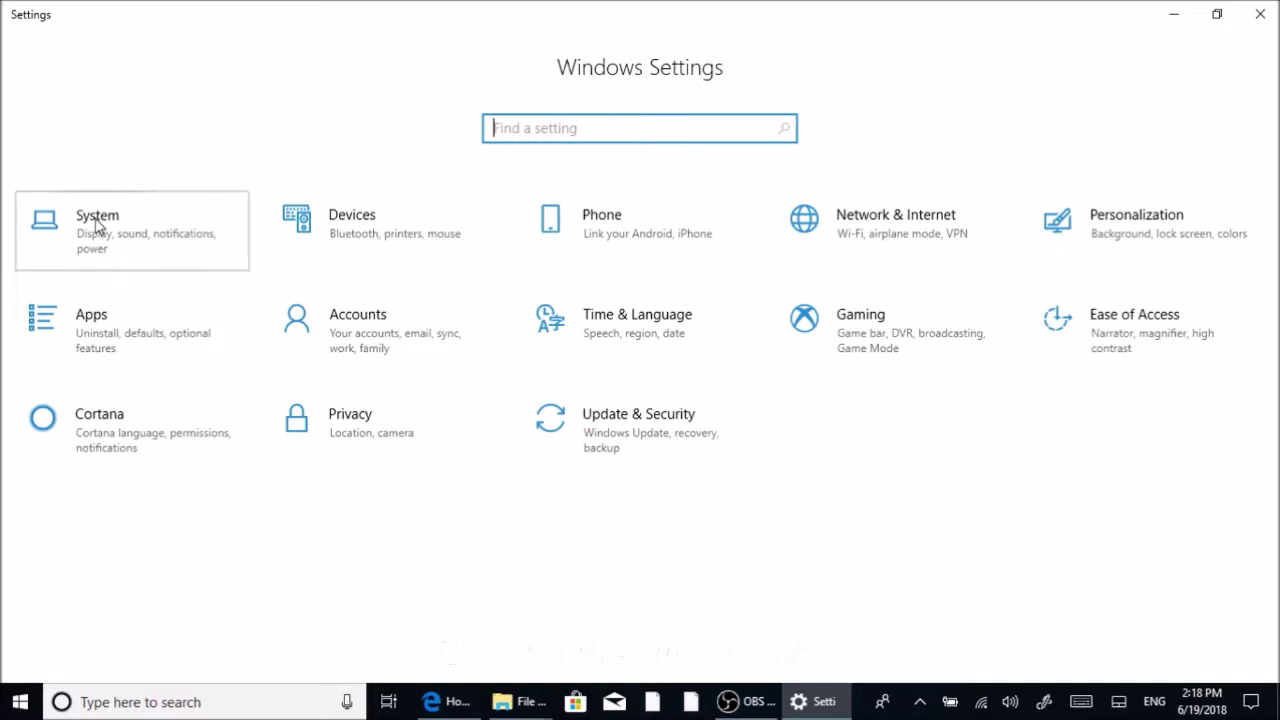
{"action": "left_click", "coordinate": [133, 238]}
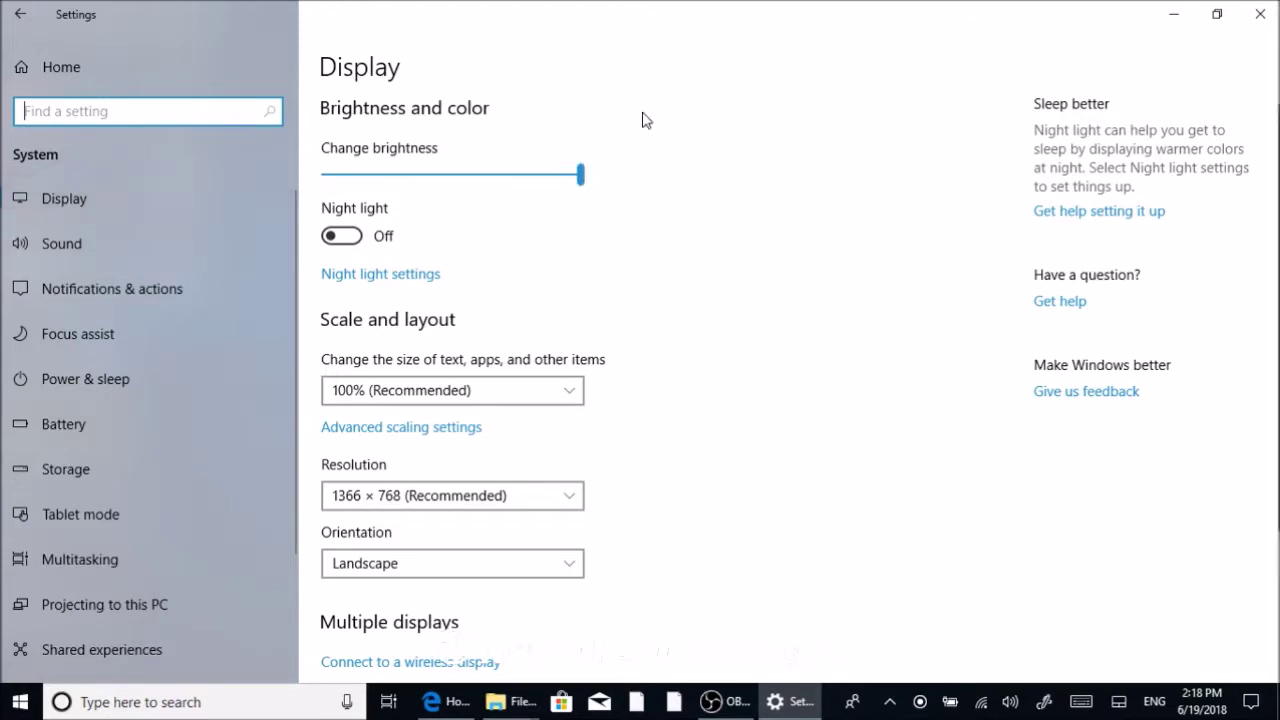
{"action": "left_click", "coordinate": [124, 284]}
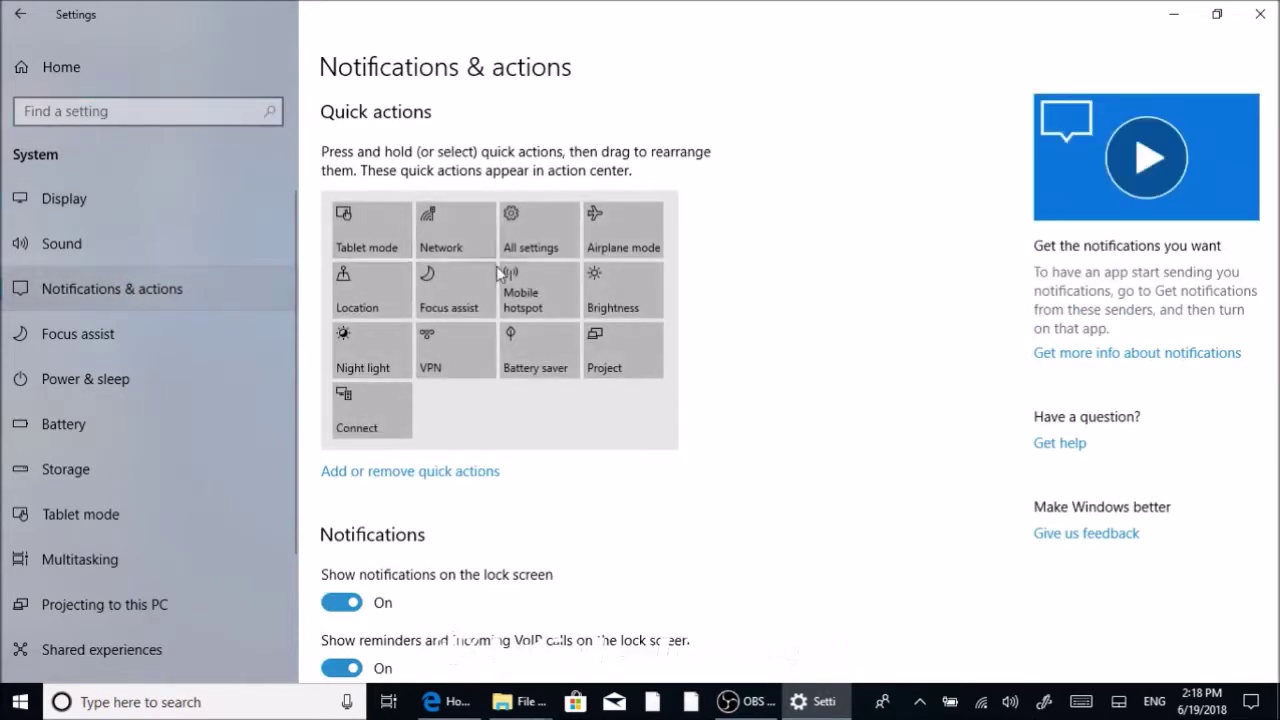
- Examine the general notification options and the list of notification senders in Notifications & actions, restoring the Settings window when it is hidden
{"action": "scroll", "coordinate": [714, 243], "scroll_direction": "down", "scroll_amount": 3}
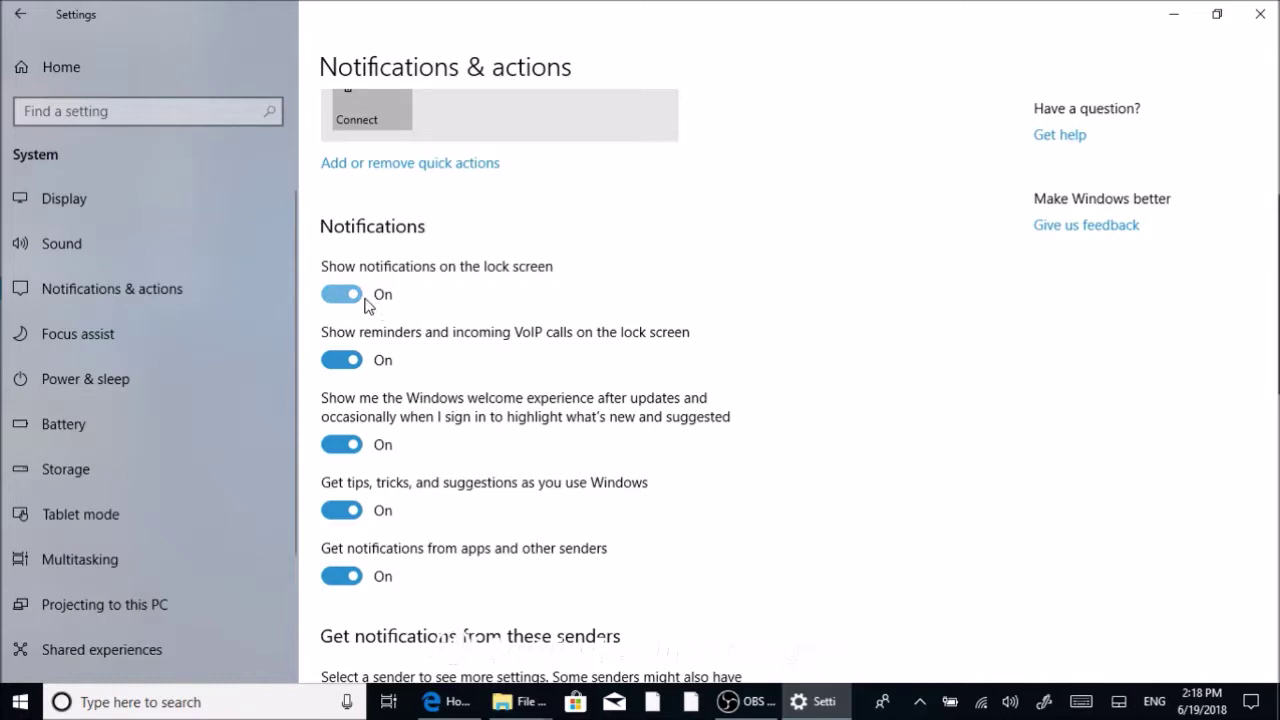
{"action": "scroll", "coordinate": [350, 303], "scroll_direction": "down", "scroll_amount": 1}
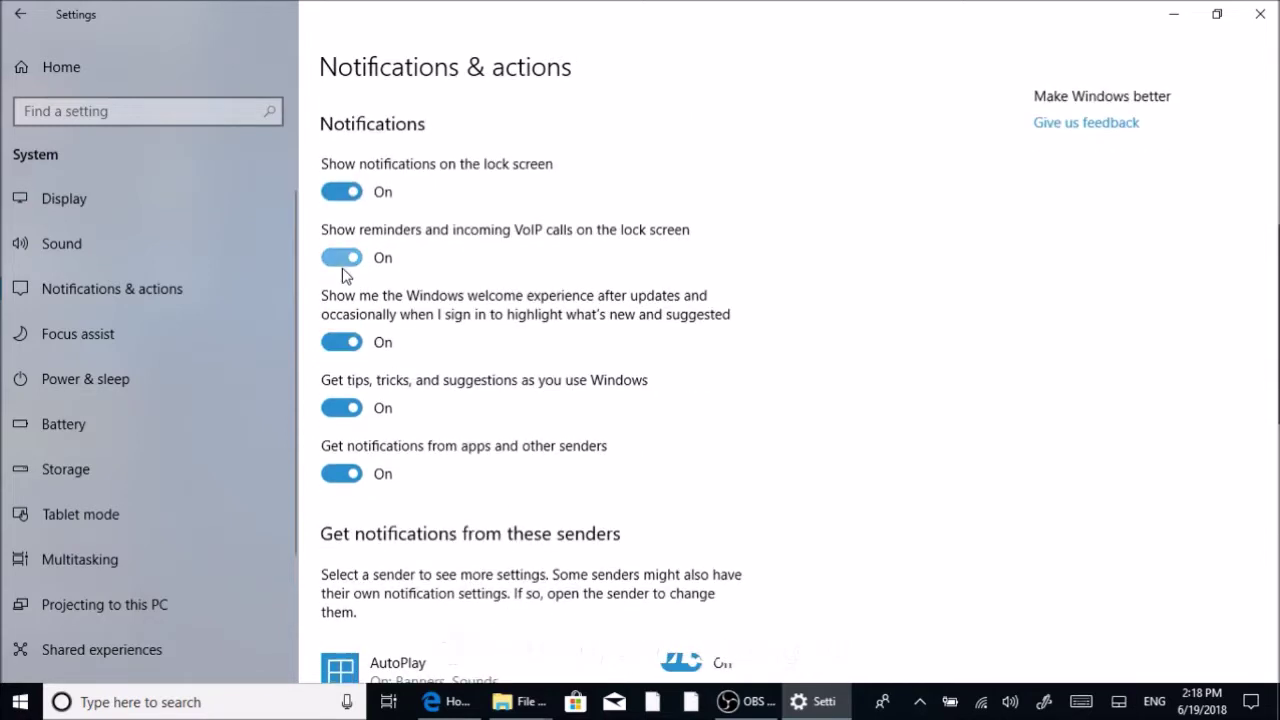
{"action": "scroll", "coordinate": [347, 266], "scroll_direction": "up", "scroll_amount": 1}
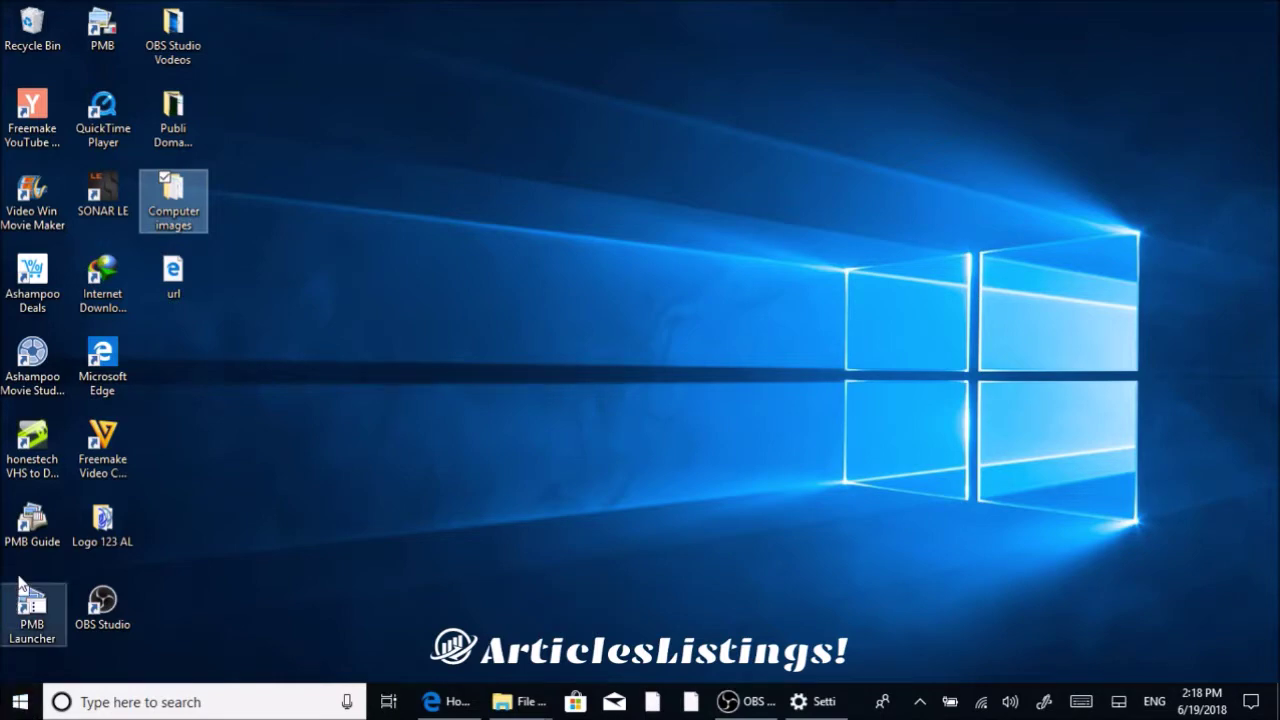
{"action": "left_click", "coordinate": [805, 700]}
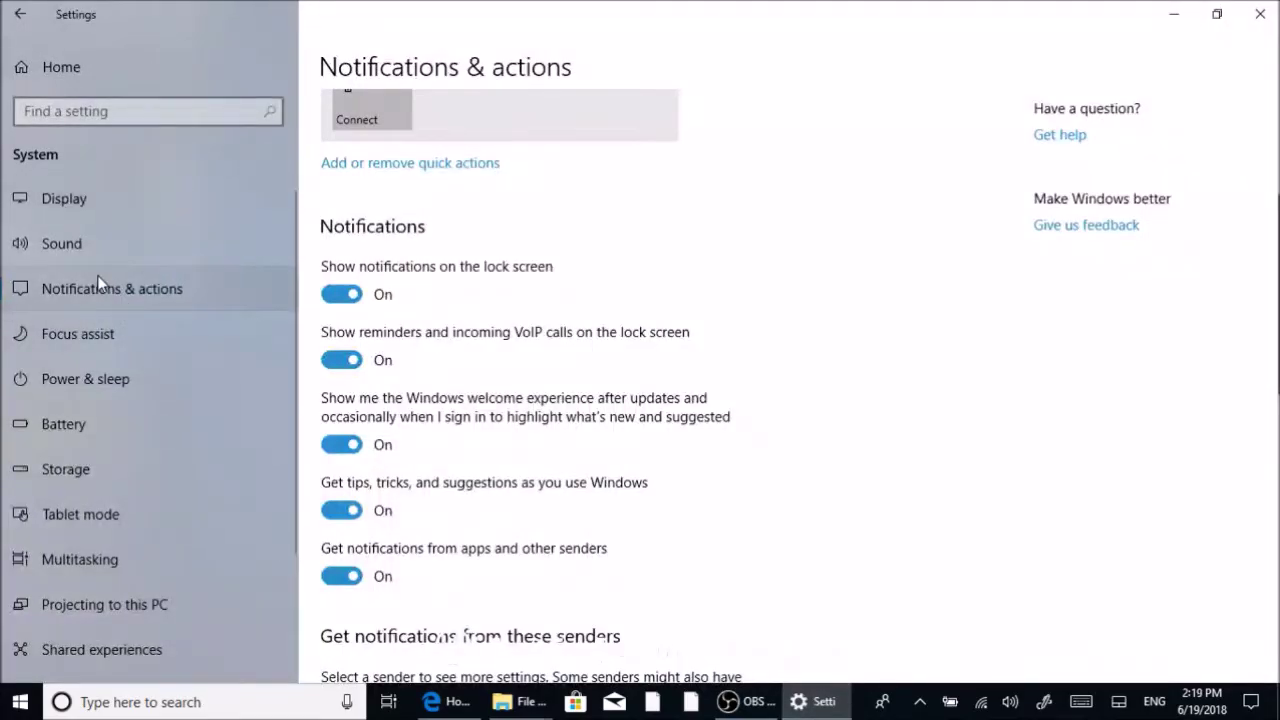
{"action": "scroll", "coordinate": [811, 210], "scroll_direction": "down", "scroll_amount": 5}
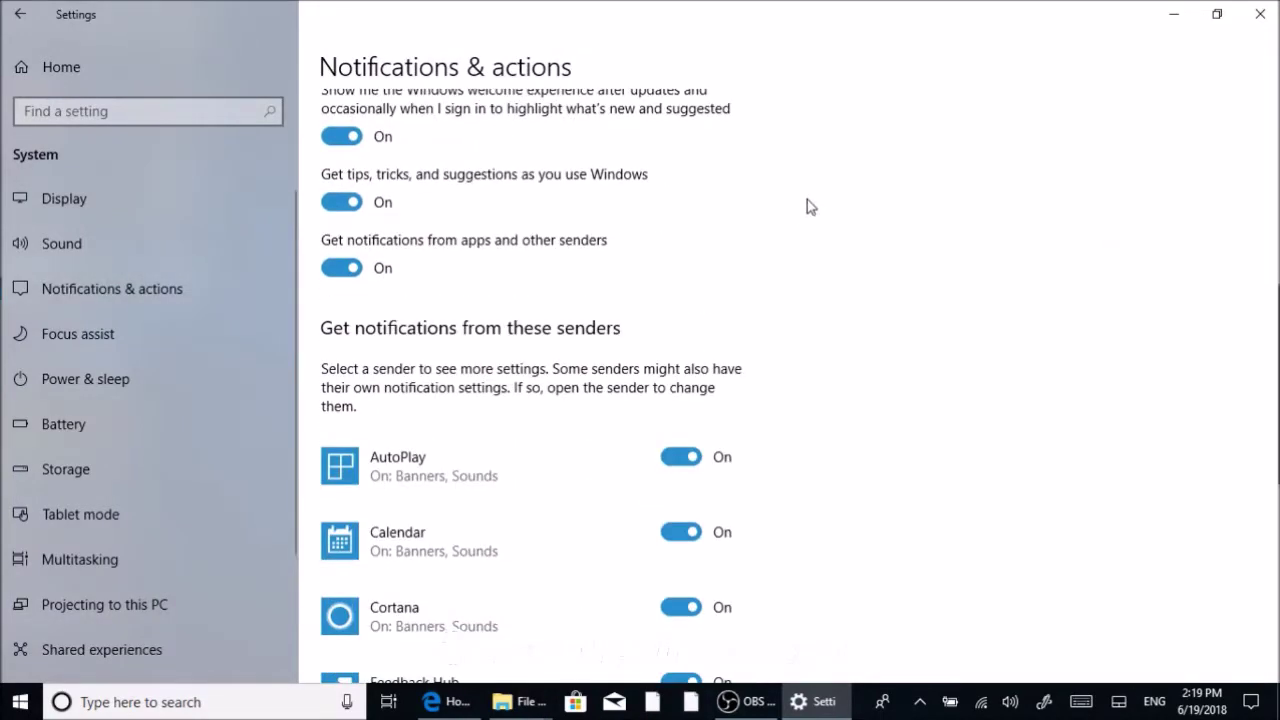
{"action": "scroll", "coordinate": [800, 190], "scroll_direction": "down", "scroll_amount": 5}
{"action": "scroll", "coordinate": [800, 190], "scroll_direction": "up", "scroll_amount": 3}
{"action": "scroll", "coordinate": [800, 190], "scroll_direction": "down", "scroll_amount": 3}
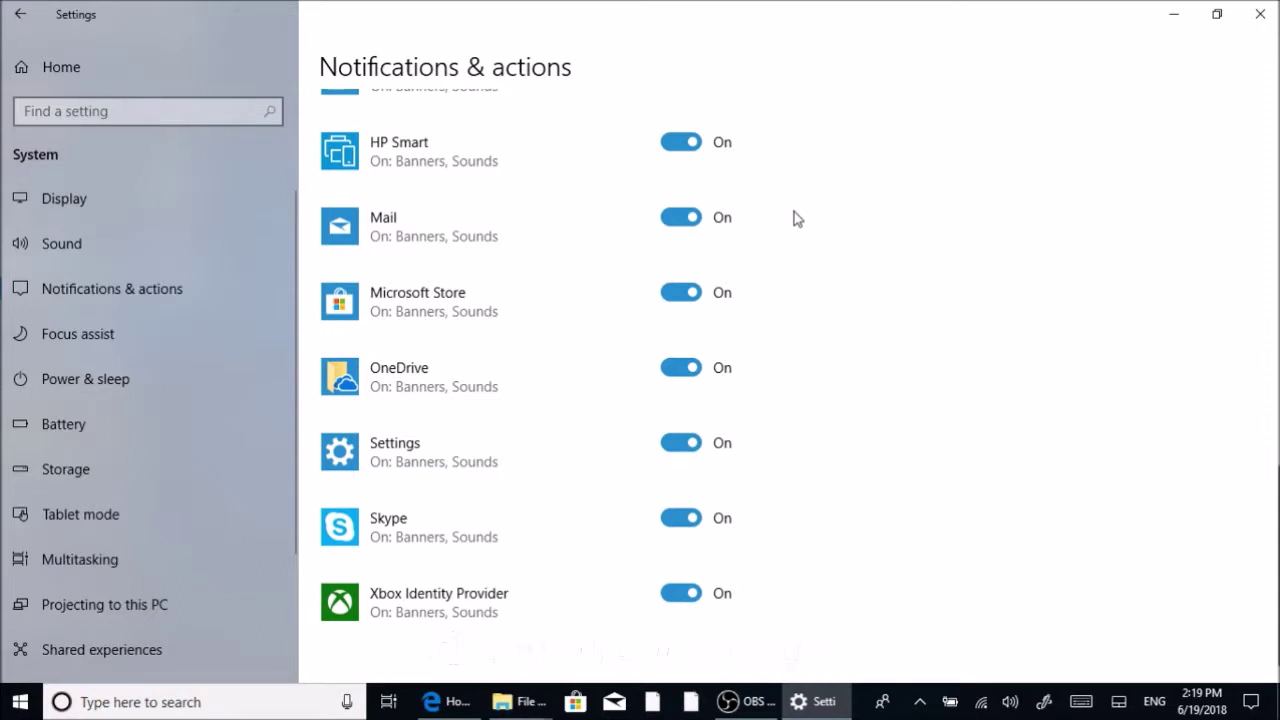
- Turn off notifications from AutoPlay, Calendar, Cortana, and Feedback Hub
{"action": "scroll", "coordinate": [808, 258], "scroll_direction": "up", "scroll_amount": 2}
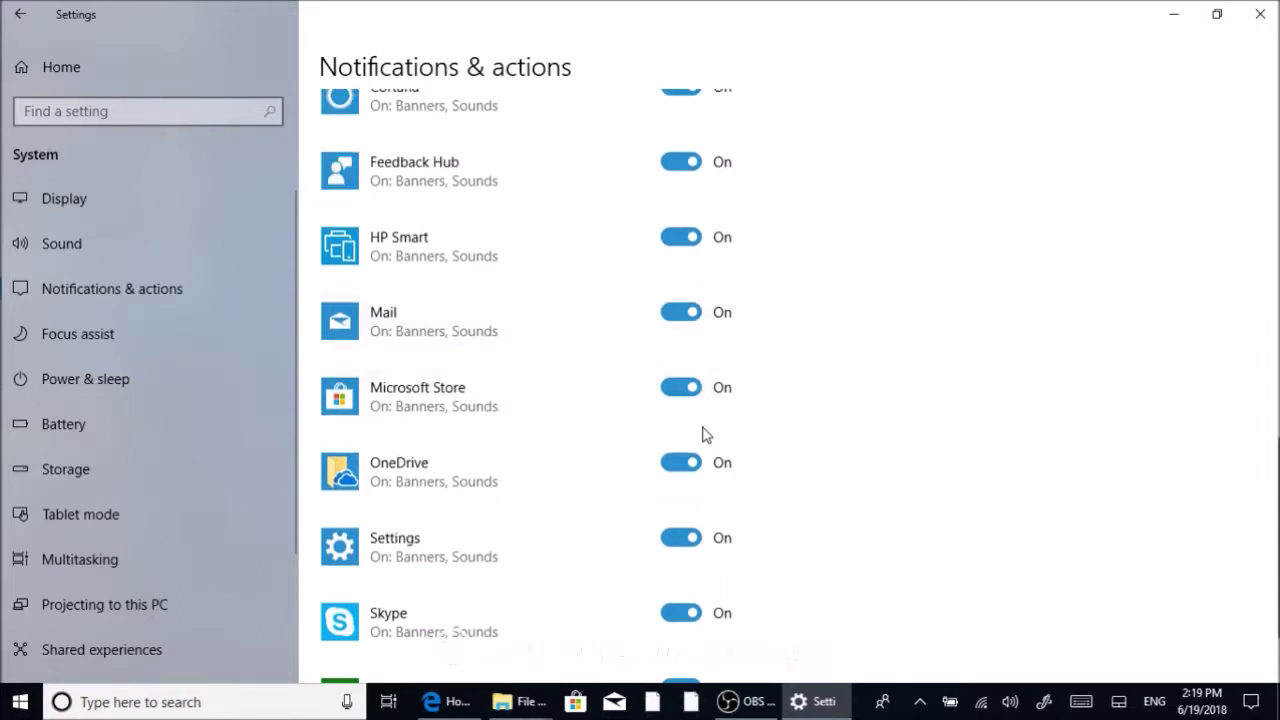
{"action": "scroll", "coordinate": [693, 224], "scroll_direction": "up", "scroll_amount": 3}
{"action": "left_click", "coordinate": [722, 246]}
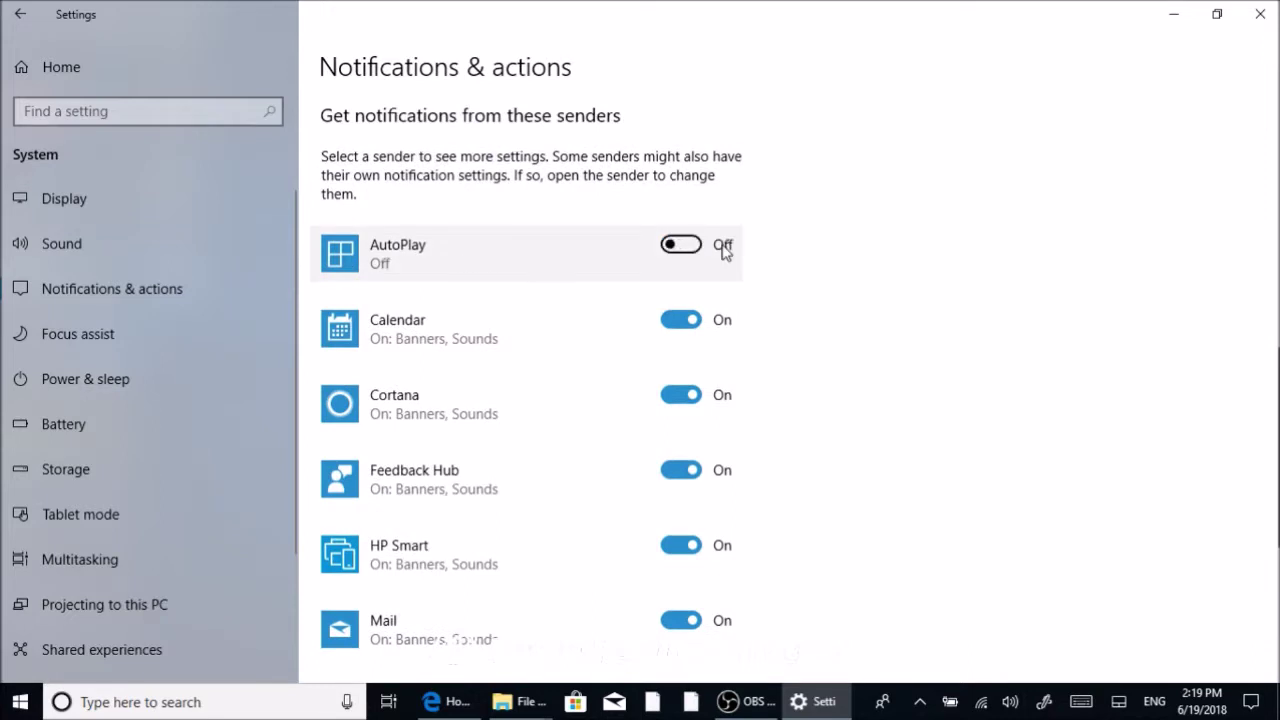
{"action": "left_click", "coordinate": [724, 322]}
{"action": "left_click", "coordinate": [725, 400]}
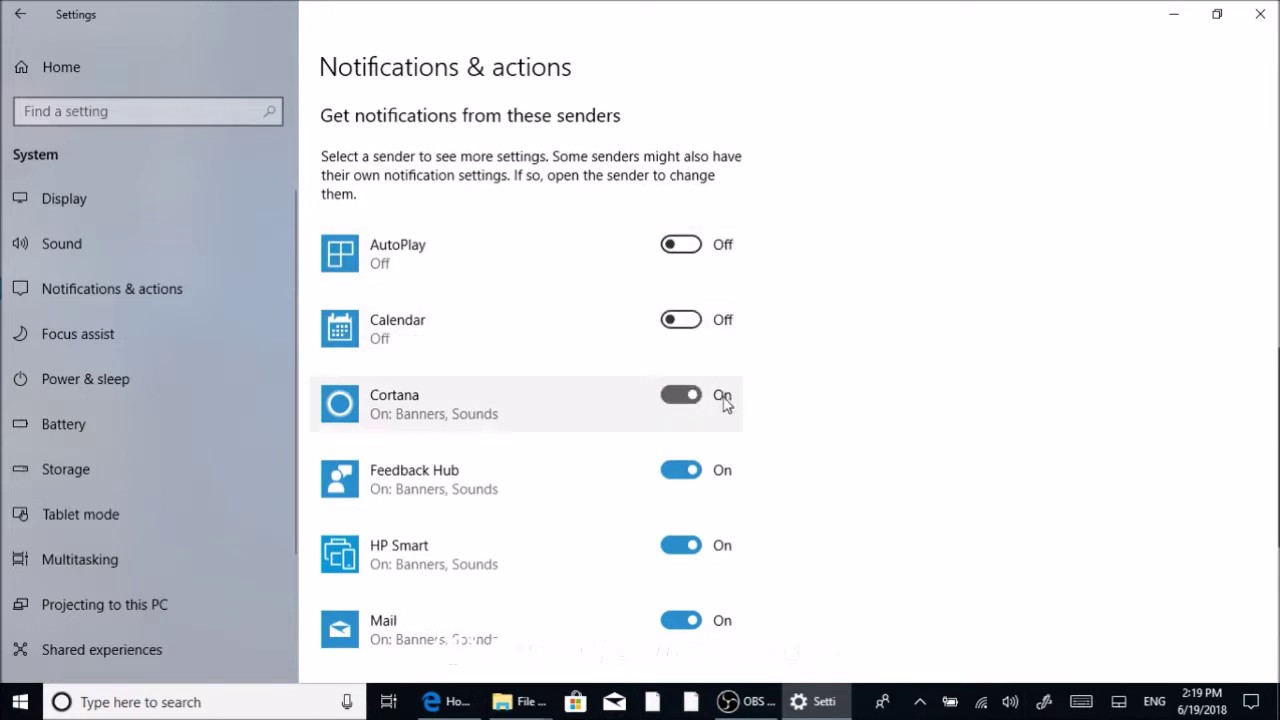
{"action": "left_click", "coordinate": [724, 476]}
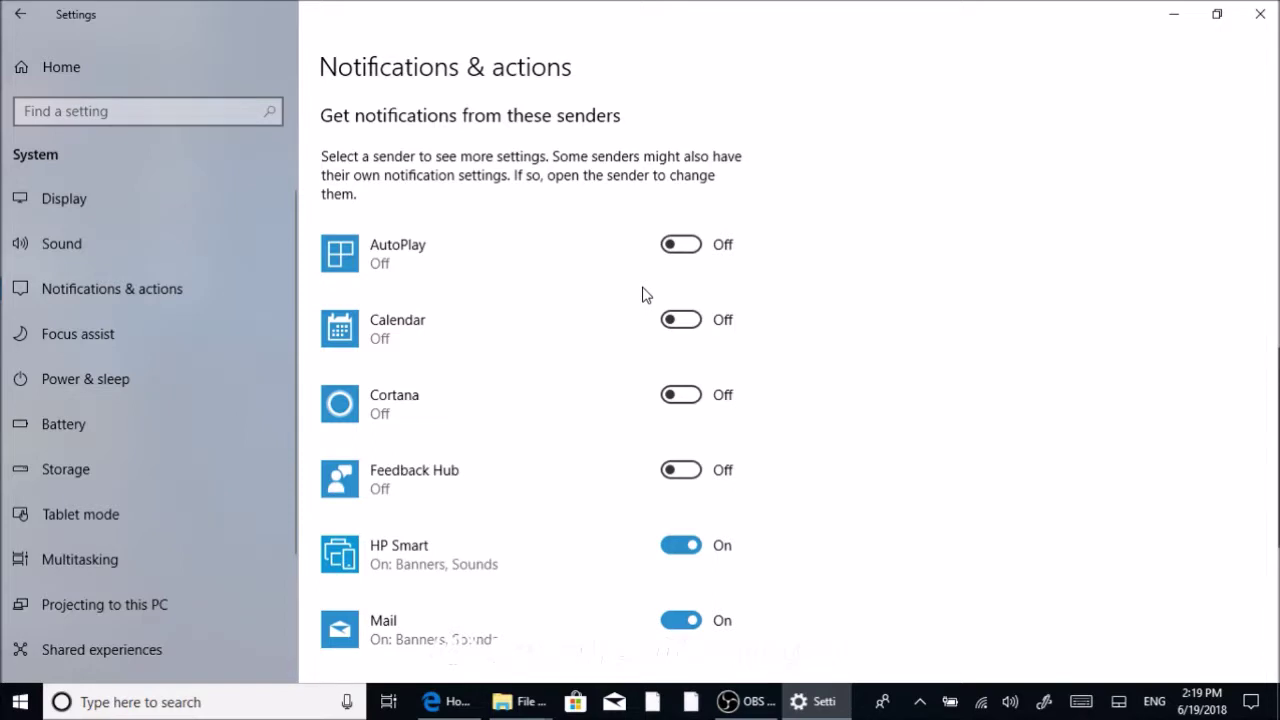
- Turn off notifications from HP Smart and Mail
{"action": "scroll", "coordinate": [730, 292], "scroll_direction": "down", "scroll_amount": 4}
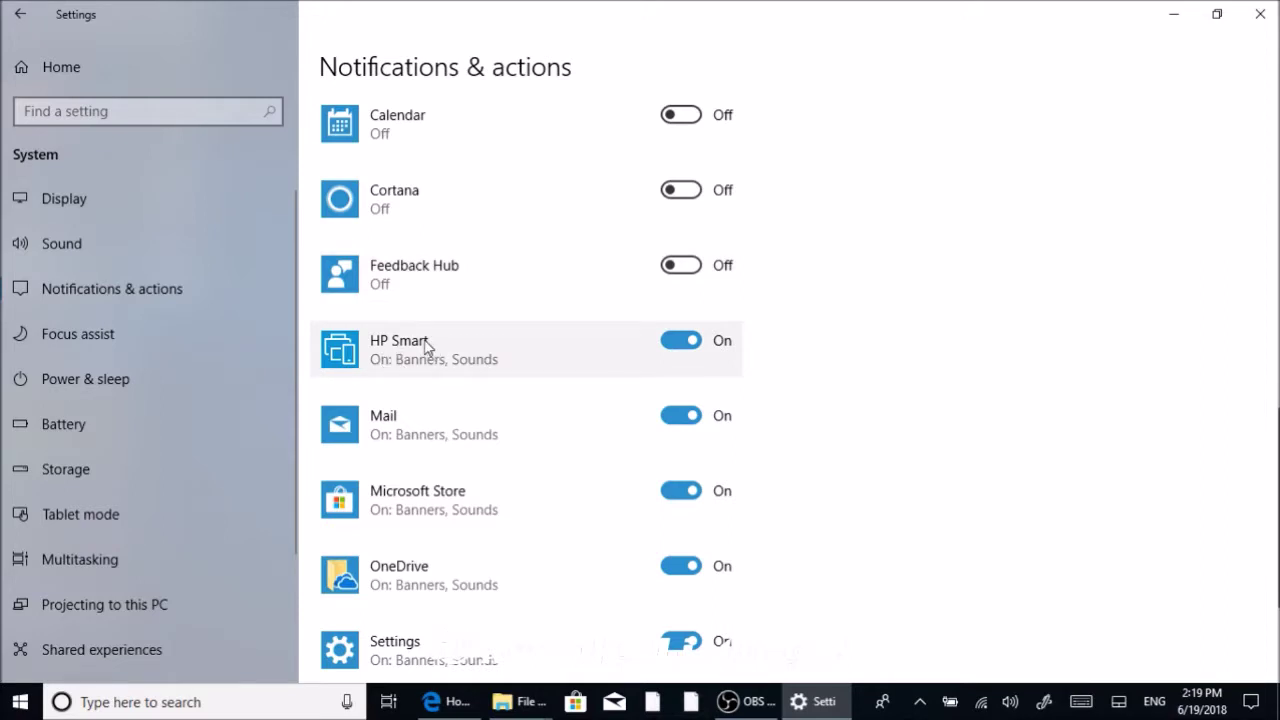
{"action": "left_click", "coordinate": [691, 351]}
{"action": "left_click", "coordinate": [724, 424]}
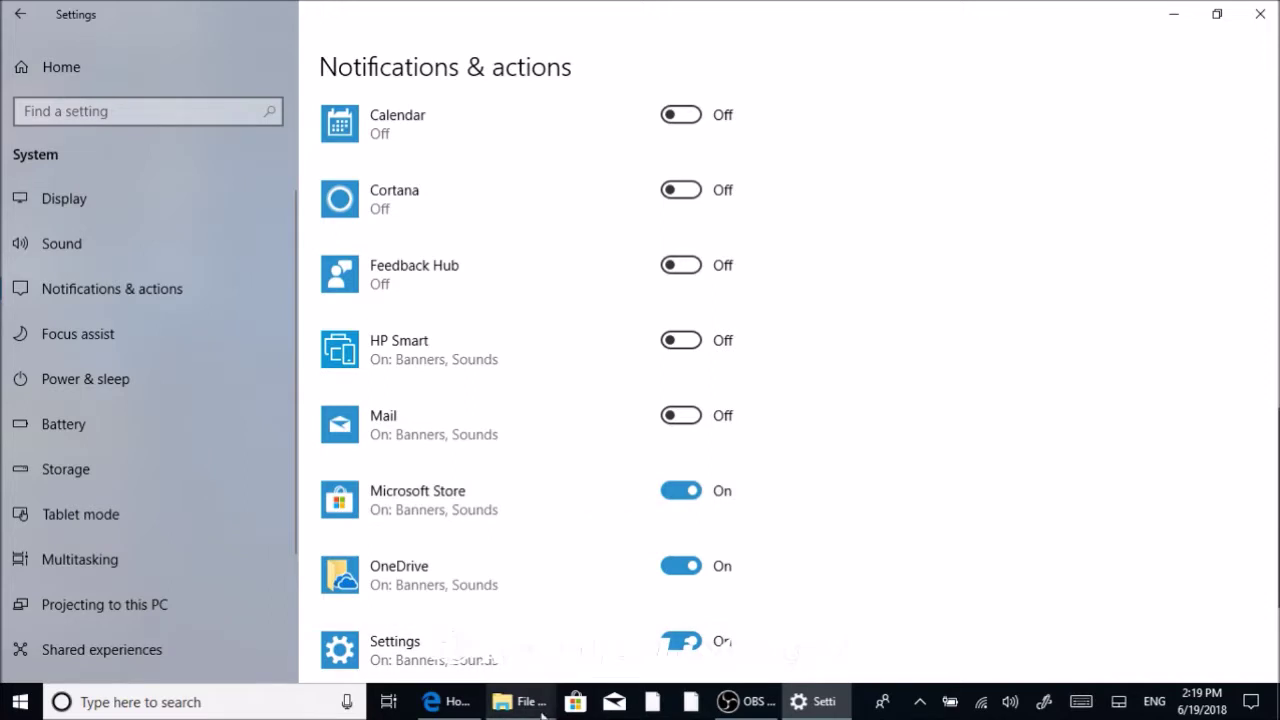
- Turn off notifications from Microsoft Store and check the remaining senders in the list
{"action": "mouse_move", "coordinate": [531, 695]}
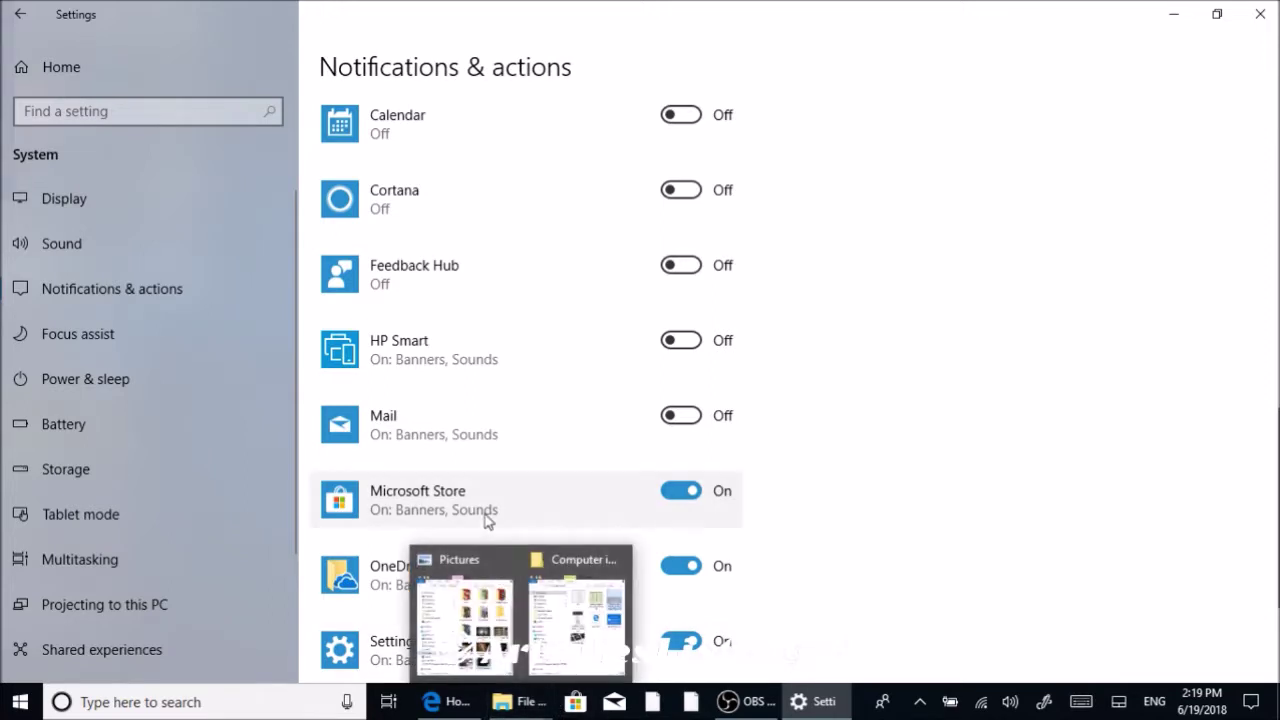
{"action": "left_click", "coordinate": [721, 512]}
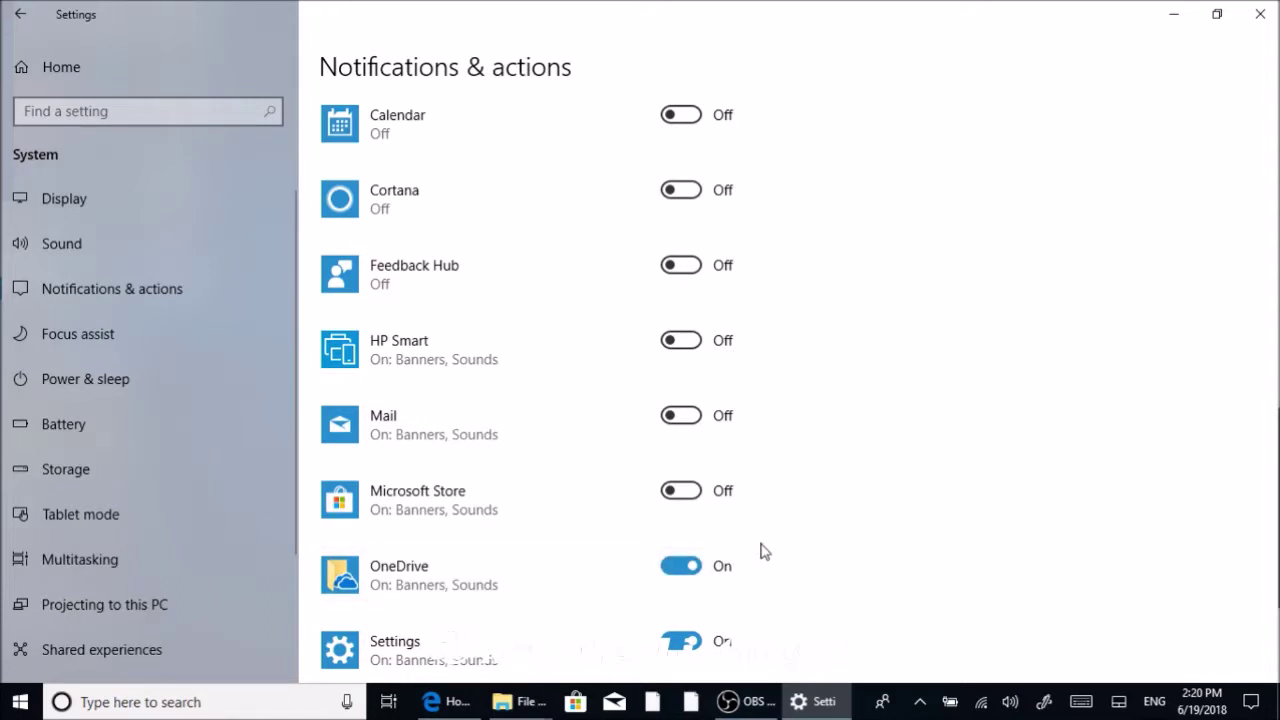
{"action": "scroll", "coordinate": [763, 551], "scroll_direction": "down", "scroll_amount": 2}
{"action": "scroll", "coordinate": [731, 571], "scroll_direction": "up", "scroll_amount": 1}
{"action": "scroll", "coordinate": [731, 571], "scroll_direction": "down", "scroll_amount": 3}
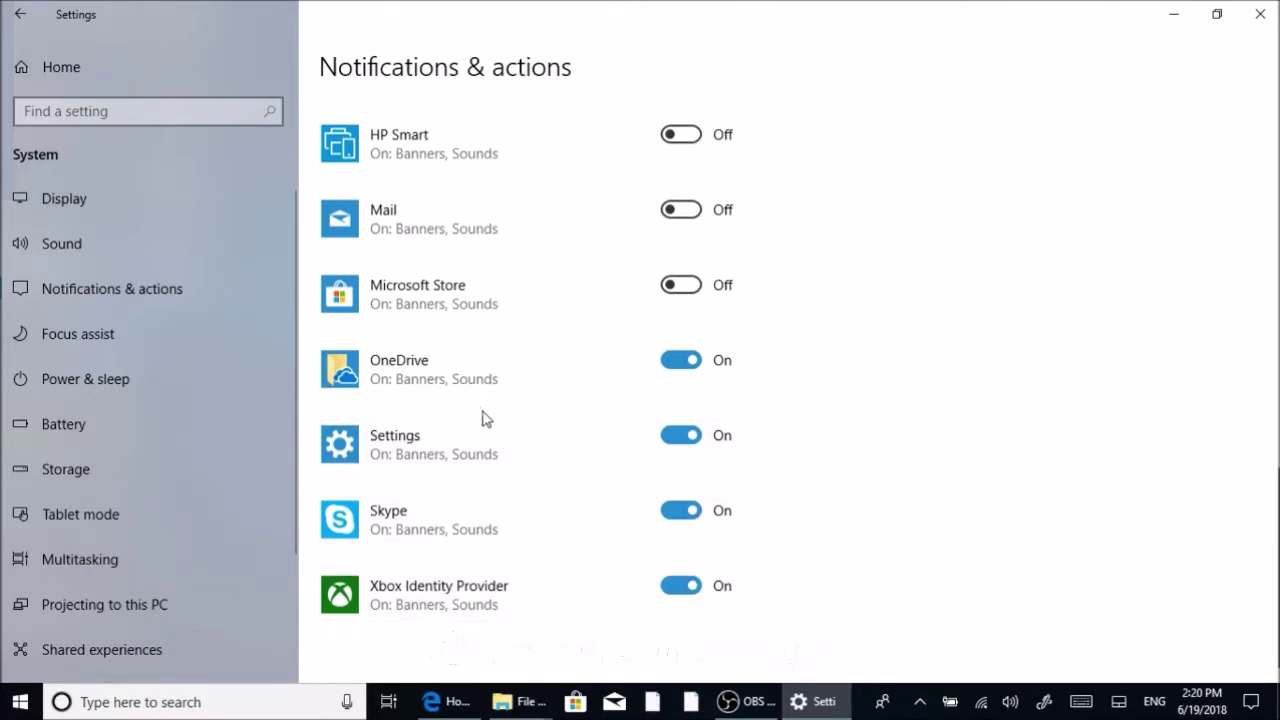
{"action": "scroll", "coordinate": [577, 432], "scroll_direction": "up", "scroll_amount": 1}
{"action": "scroll", "coordinate": [578, 434], "scroll_direction": "up", "scroll_amount": 3}
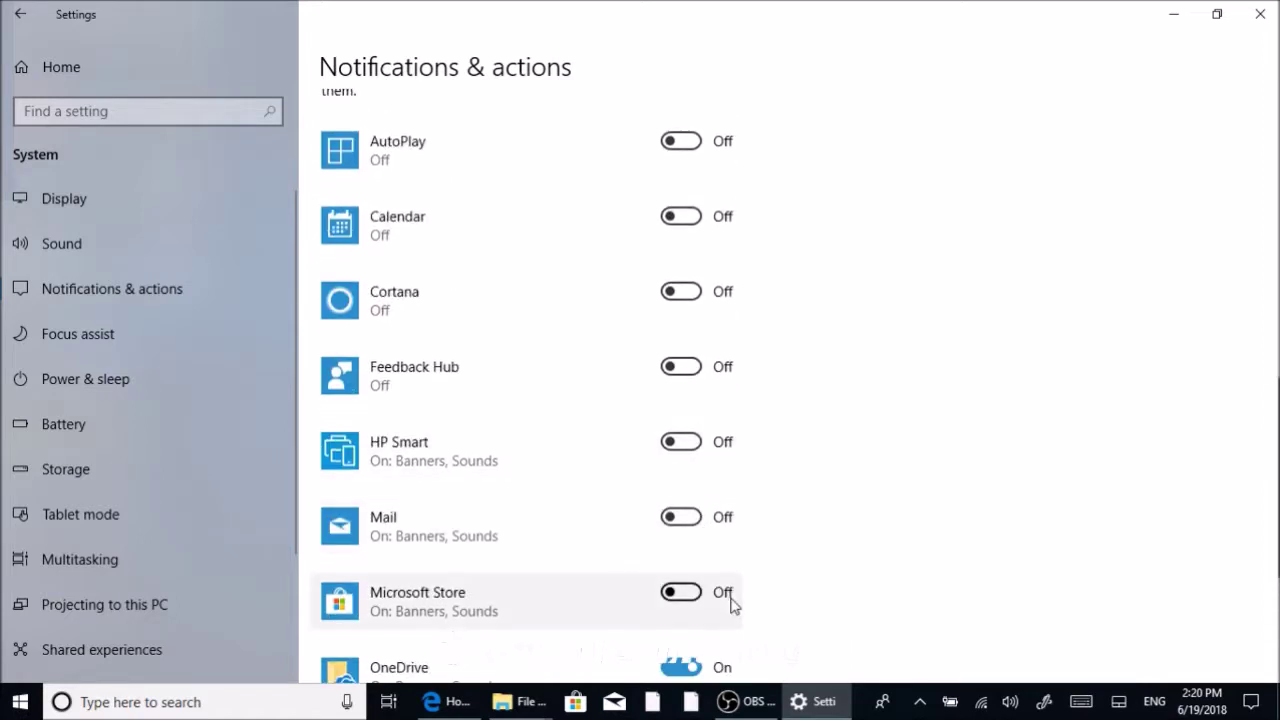
- Turn notifications back on for Microsoft Store, Mail, HP Smart, Feedback Hub, Cortana, Calendar, and AutoPlay
{"action": "left_click", "coordinate": [730, 600]}
{"action": "left_click", "coordinate": [708, 535]}
{"action": "left_click", "coordinate": [714, 456]}
{"action": "left_click", "coordinate": [717, 376]}
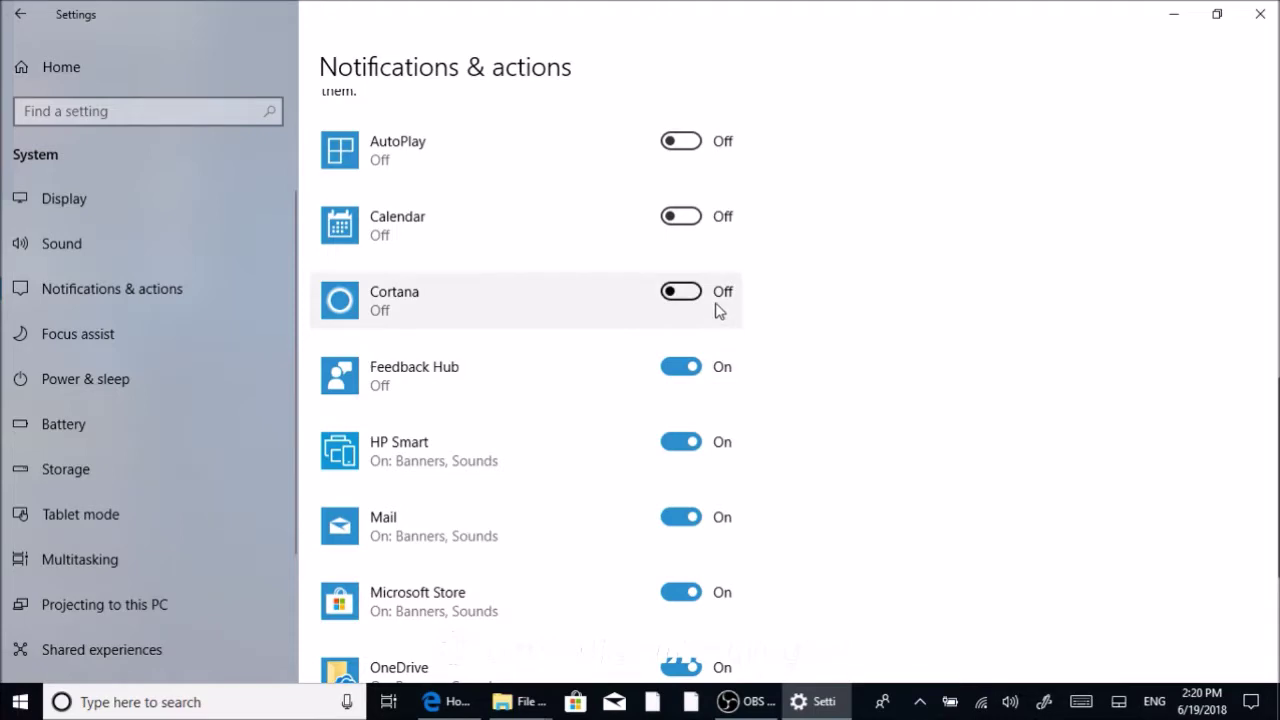
{"action": "left_click", "coordinate": [718, 306]}
{"action": "left_click", "coordinate": [720, 229]}
{"action": "left_click", "coordinate": [720, 160]}
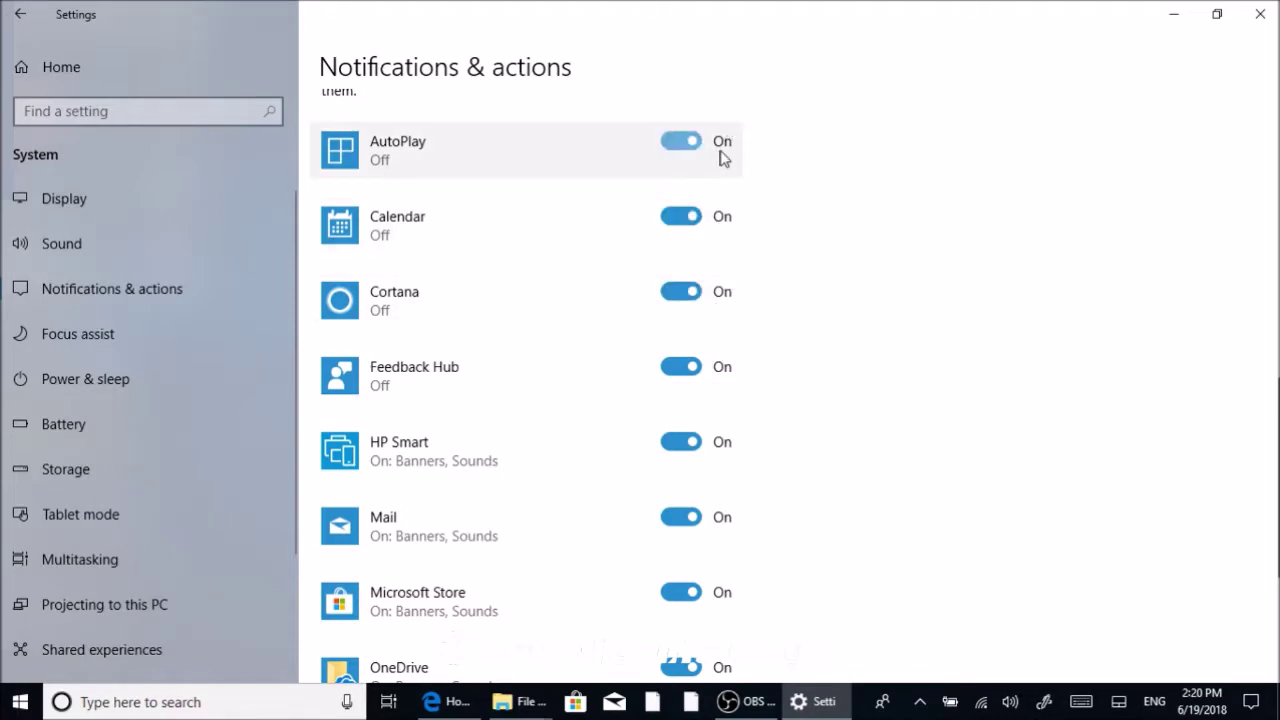
{"action": "scroll", "coordinate": [730, 155], "scroll_direction": "up", "scroll_amount": 5}
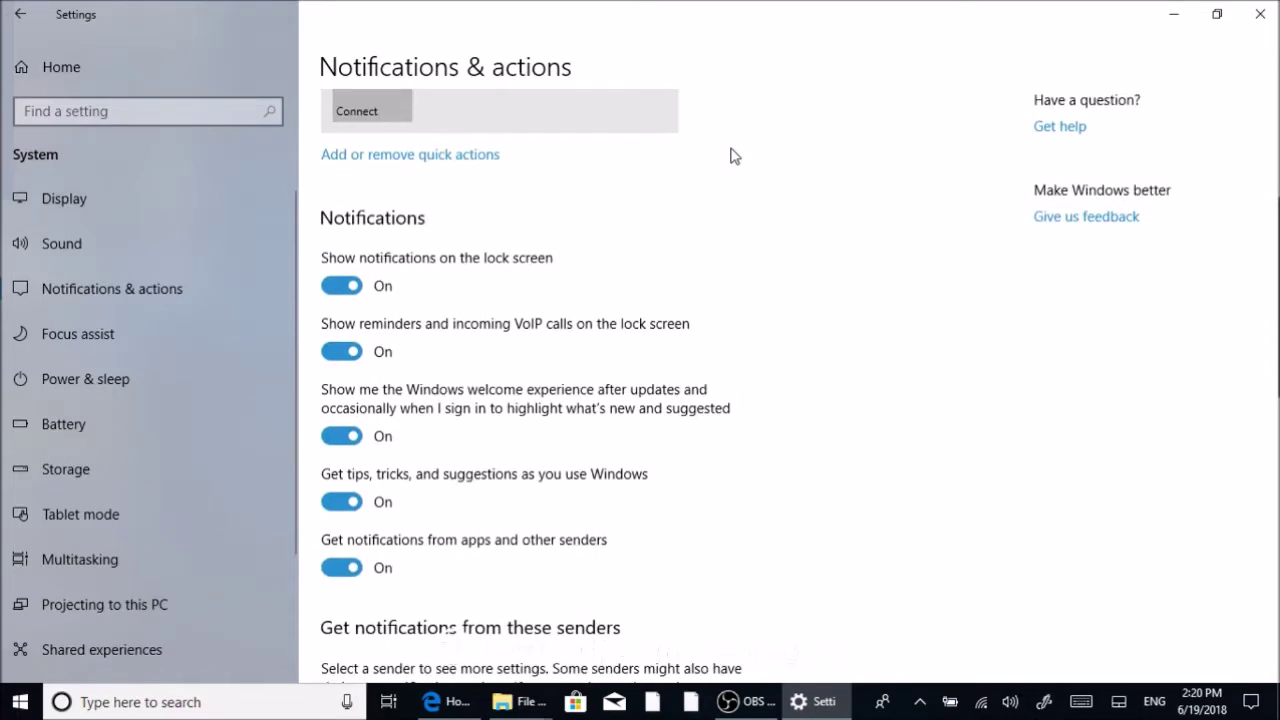
{"action": "scroll", "coordinate": [731, 151], "scroll_direction": "down", "scroll_amount": 4}
{"action": "scroll", "coordinate": [746, 195], "scroll_direction": "down", "scroll_amount": 5}
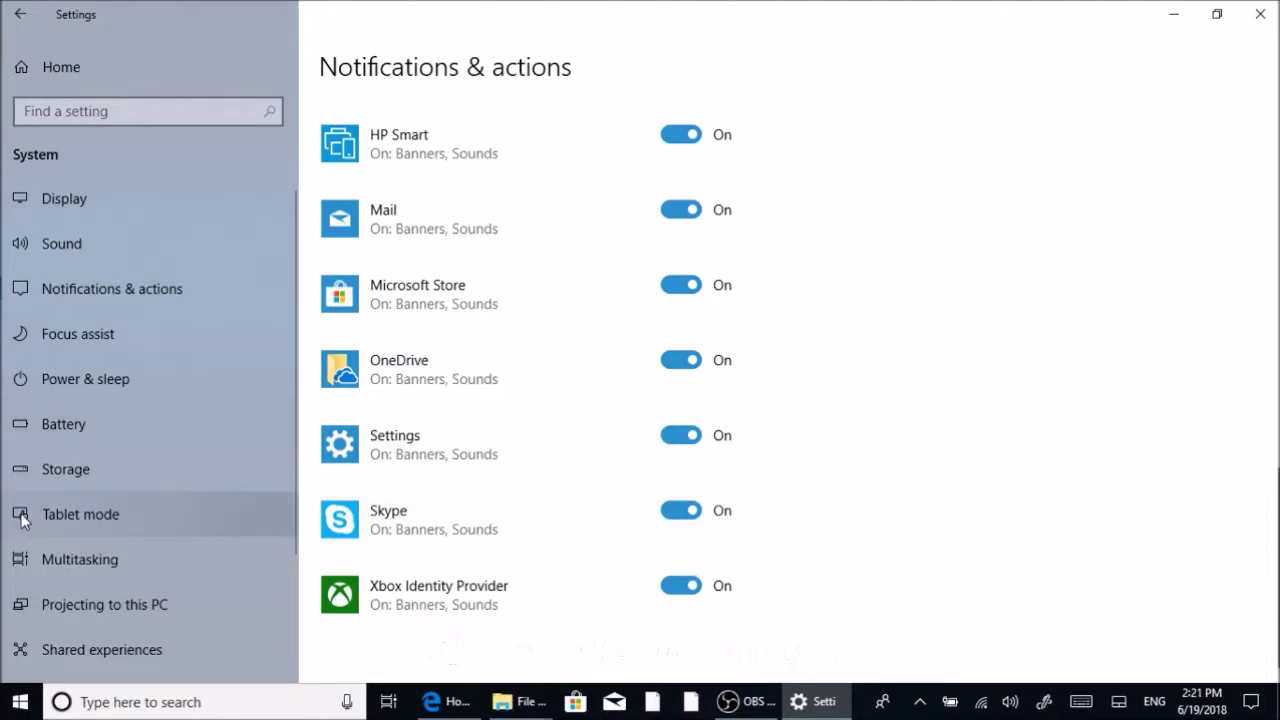
- View the Storage settings and the Battery settings, including the Battery saver section
{"action": "left_click", "coordinate": [52, 469]}
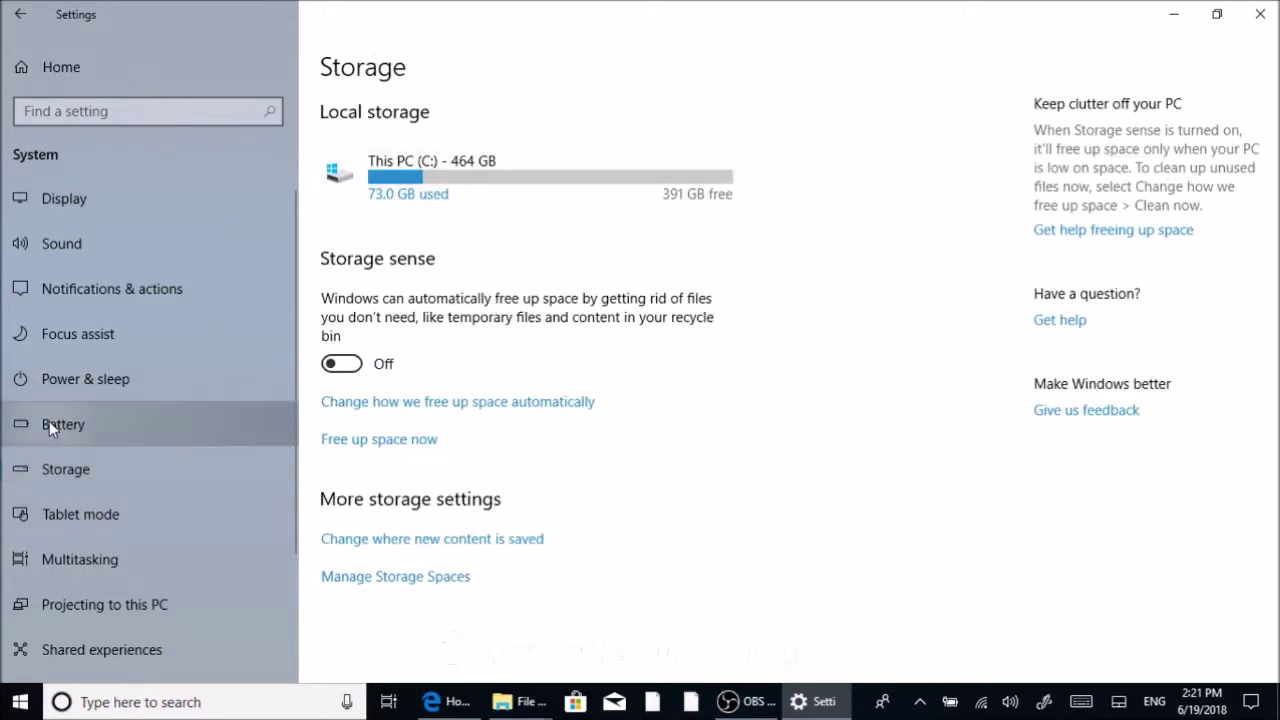
{"action": "left_click", "coordinate": [49, 421]}
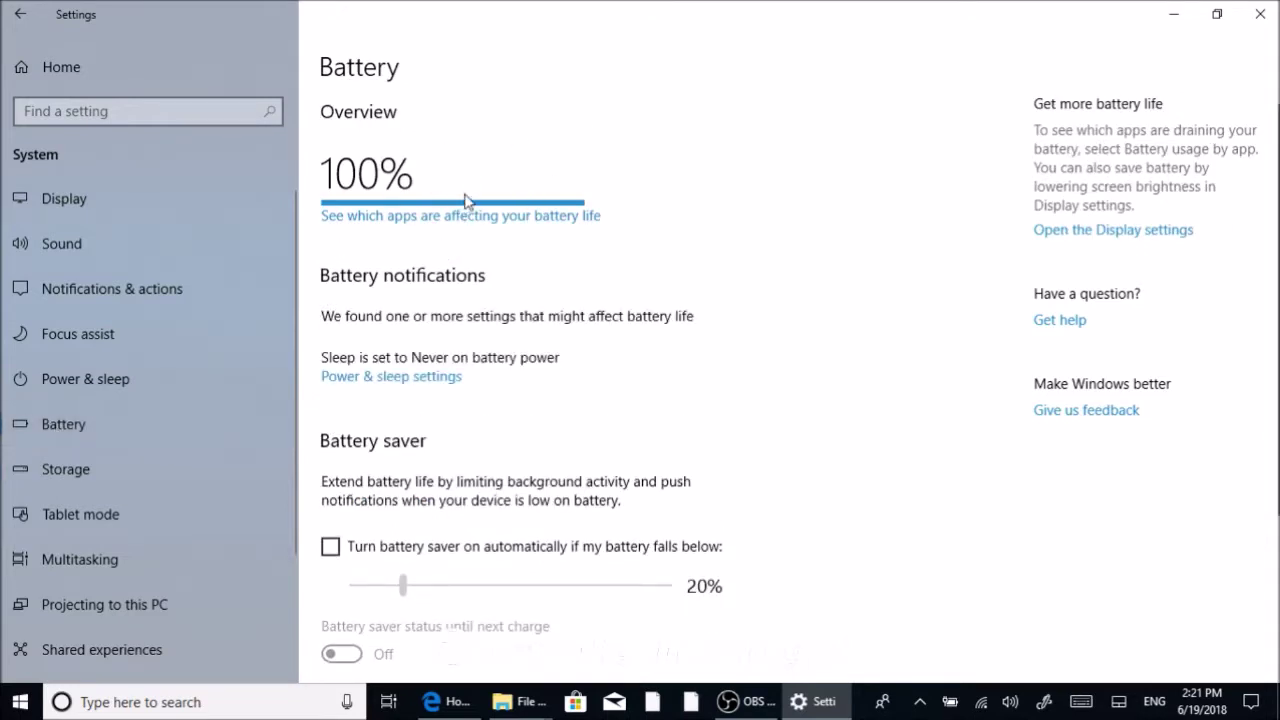
{"action": "scroll", "coordinate": [560, 271], "scroll_direction": "down", "scroll_amount": 4}
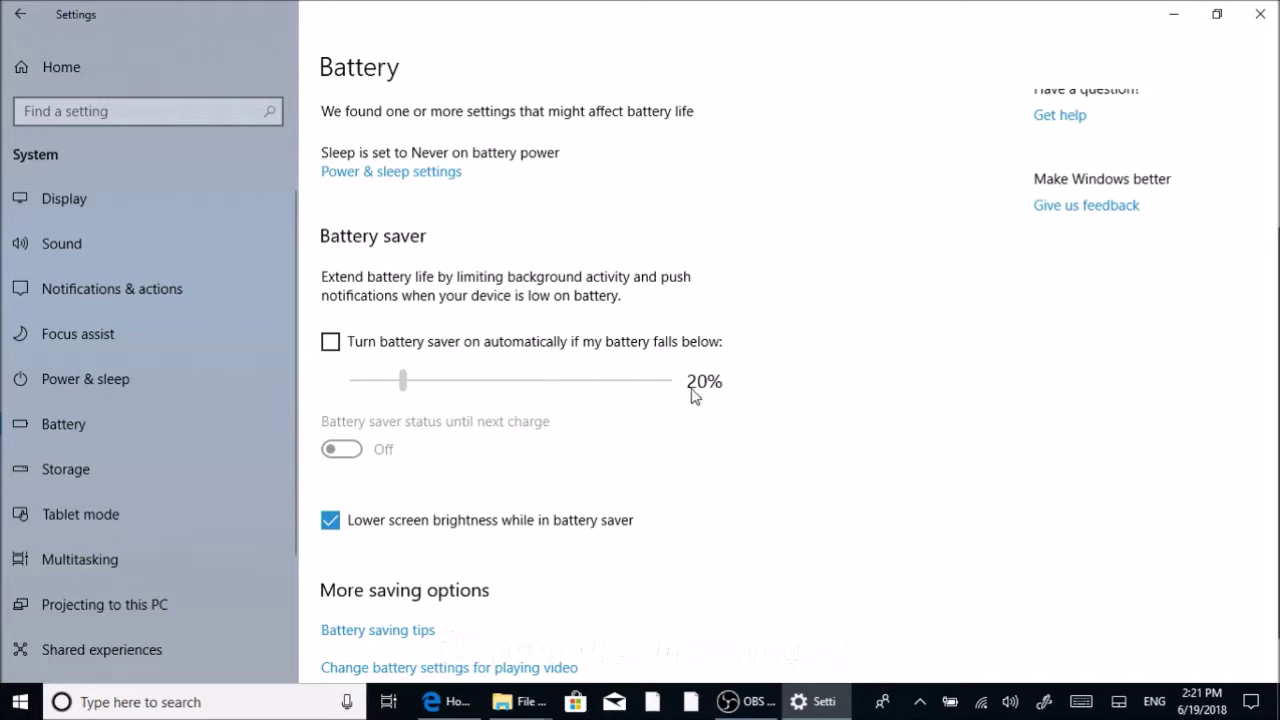
- Enable turning battery saver on automatically and set its battery threshold to 30%
{"action": "left_click", "coordinate": [330, 341]}
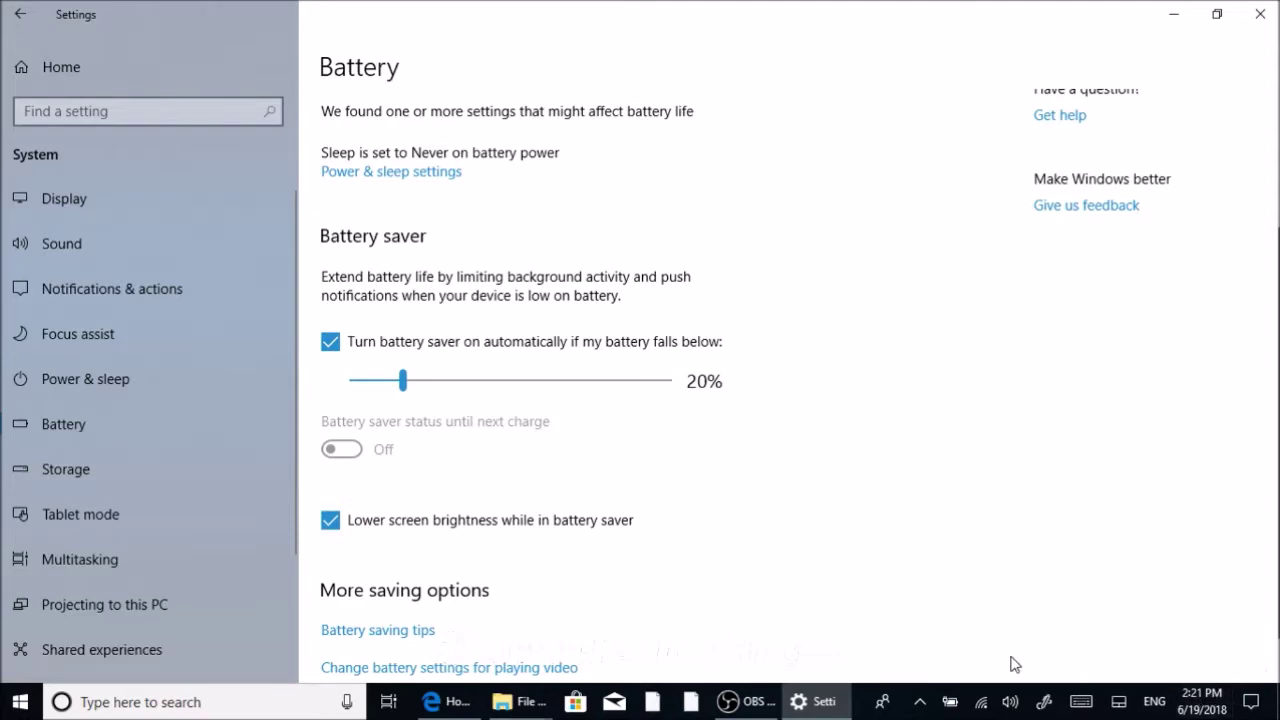
{"action": "scroll", "coordinate": [325, 145], "scroll_direction": "up", "scroll_amount": 2}
{"action": "scroll", "coordinate": [363, 271], "scroll_direction": "down", "scroll_amount": 3}
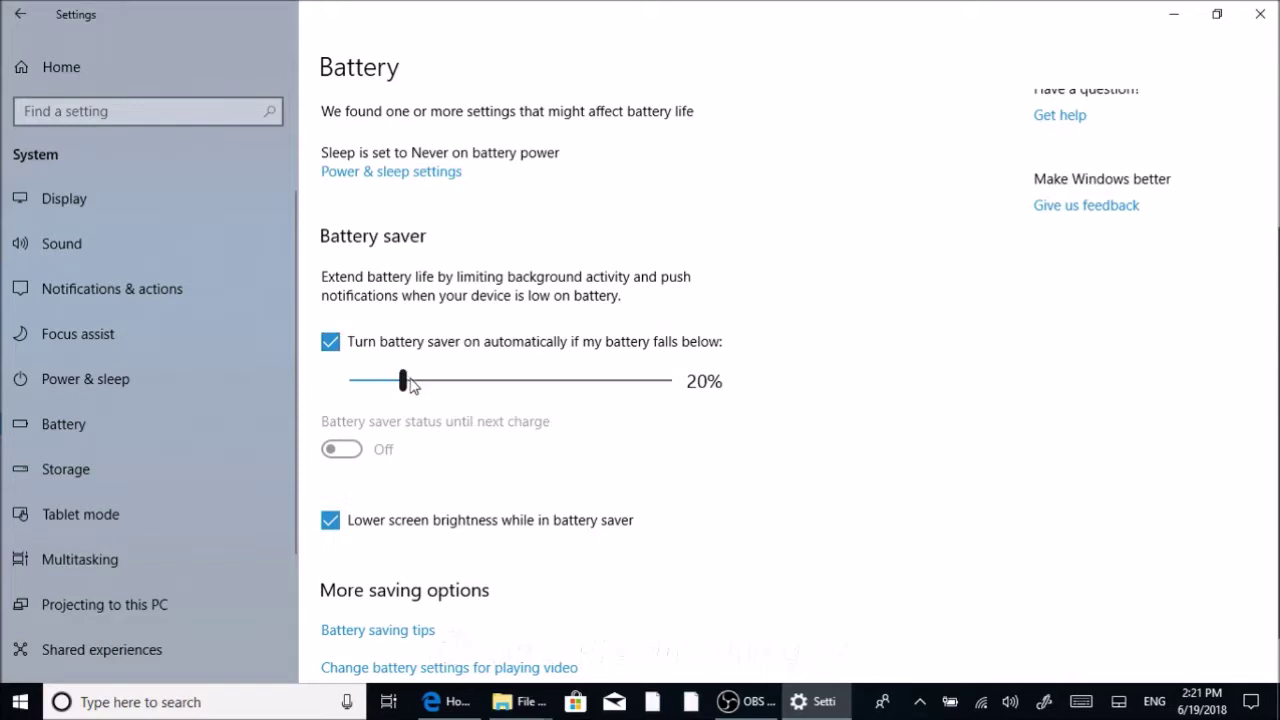
{"action": "left_click_drag", "start_coordinate": [410, 381], "coordinate": [435, 394]}
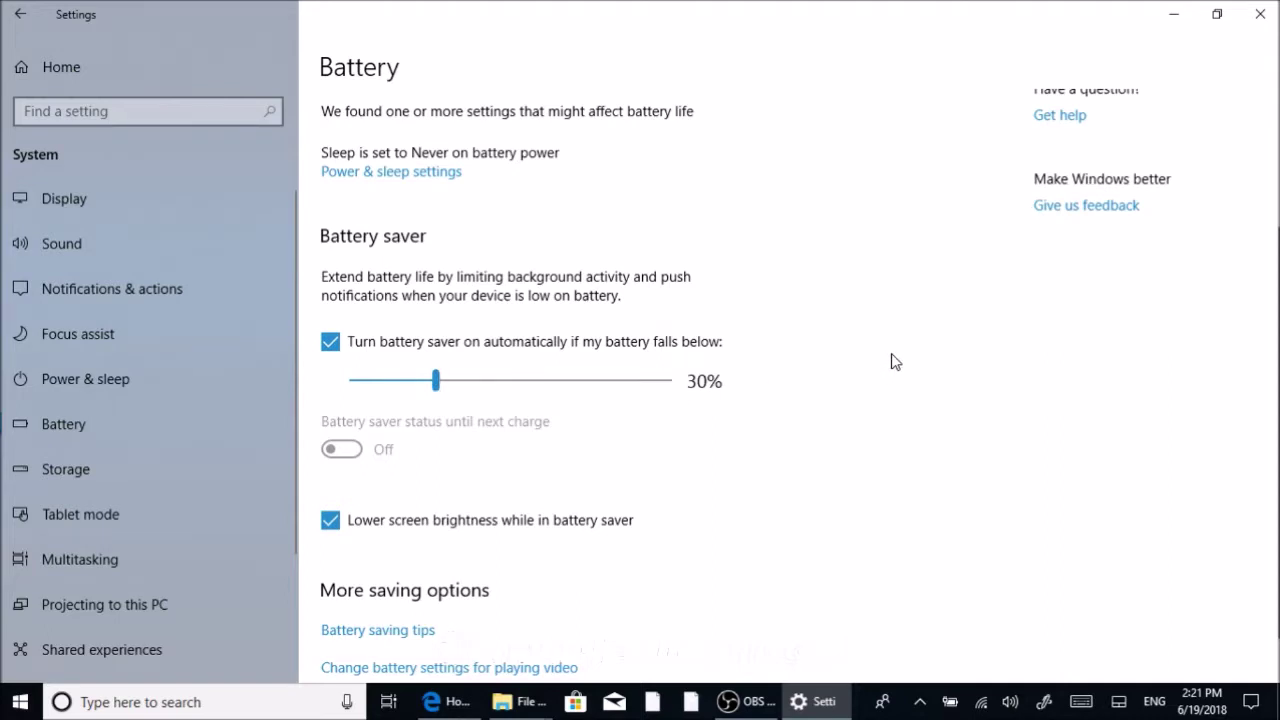
{"action": "scroll", "coordinate": [895, 361], "scroll_direction": "down", "scroll_amount": 1}
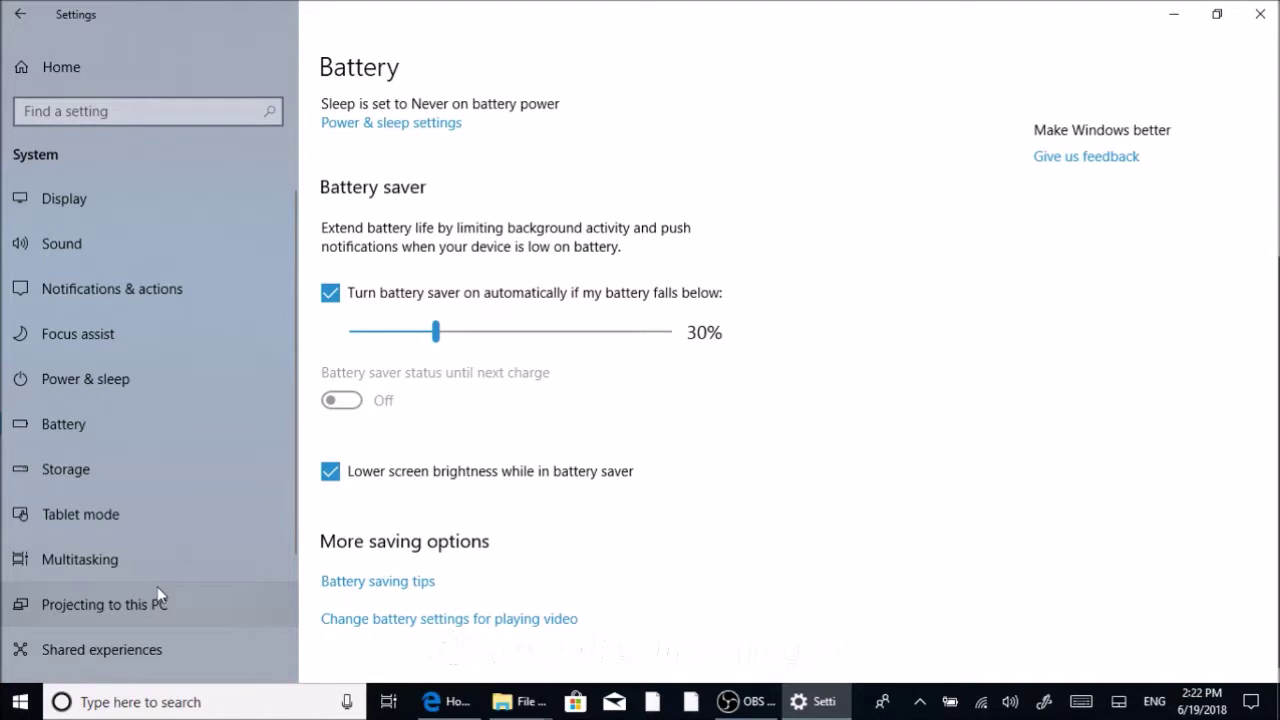
- Disable the option that turns battery saver on automatically
{"action": "scroll", "coordinate": [680, 258], "scroll_direction": "up", "scroll_amount": 1}
{"action": "scroll", "coordinate": [680, 258], "scroll_direction": "up", "scroll_amount": 3}
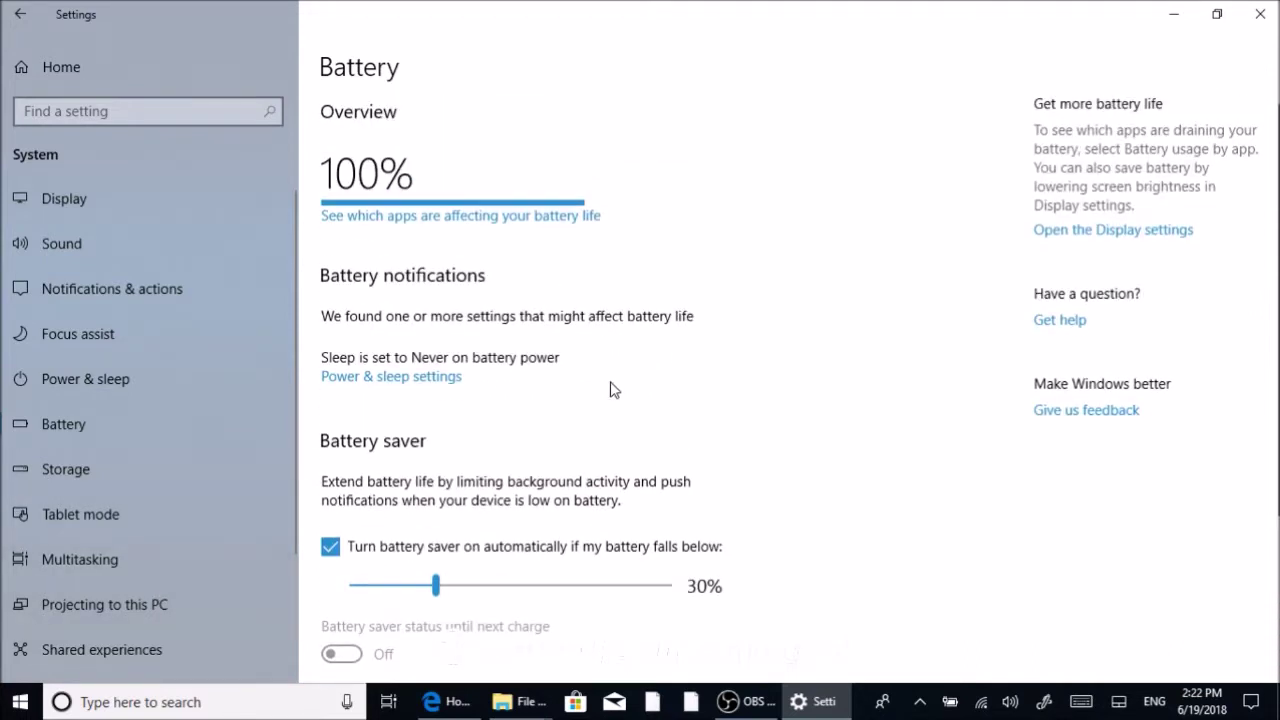
{"action": "left_click", "coordinate": [336, 553]}
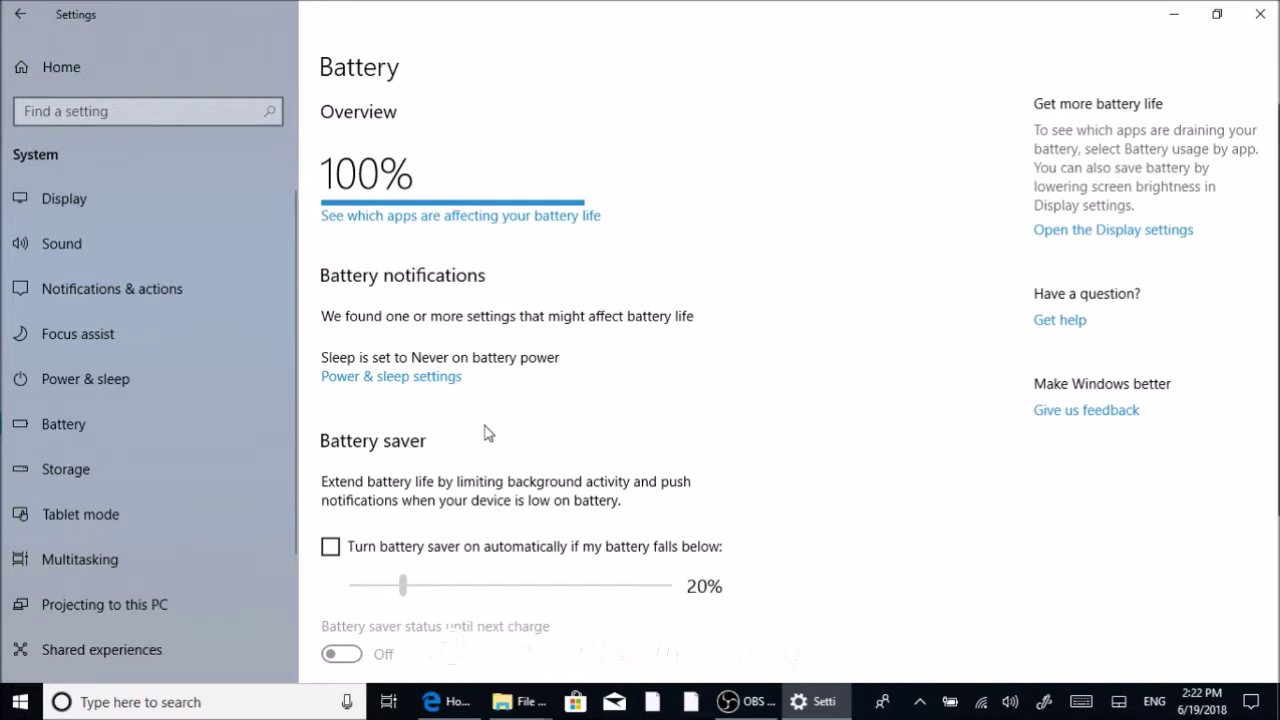
{"action": "scroll", "coordinate": [500, 430], "scroll_direction": "down", "scroll_amount": 1}
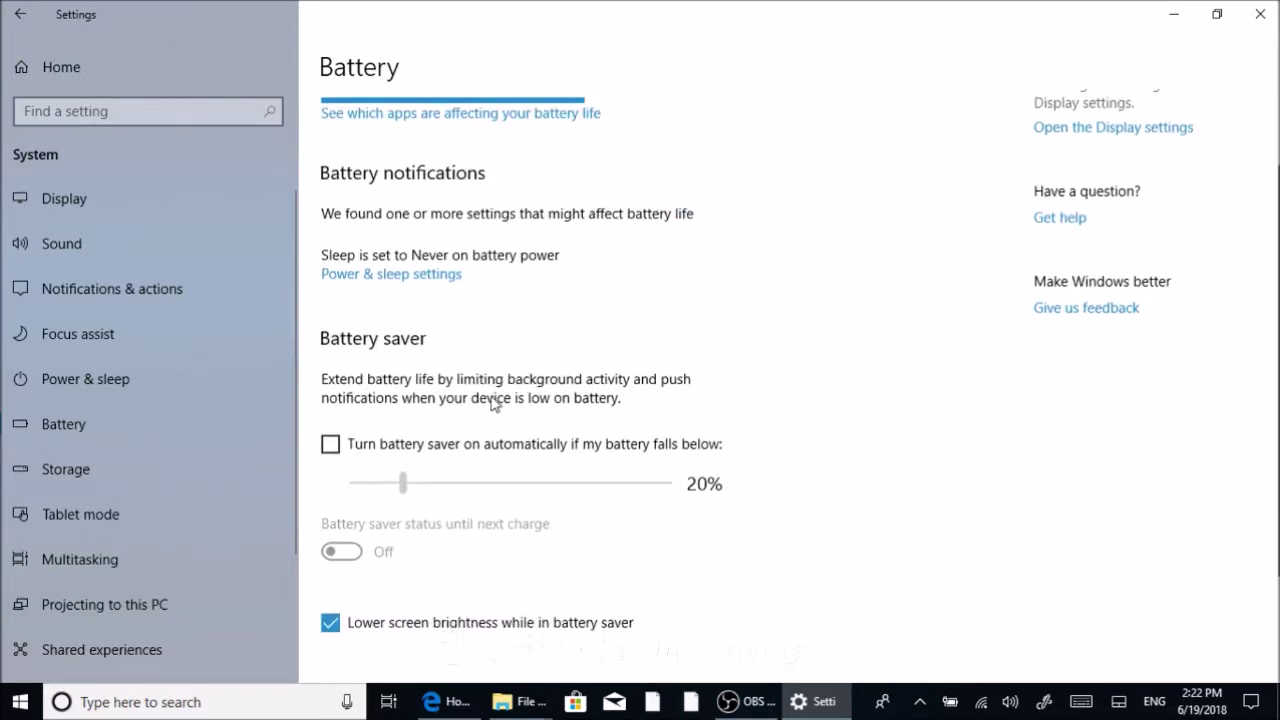
{"action": "scroll", "coordinate": [491, 402], "scroll_direction": "up", "scroll_amount": 1}
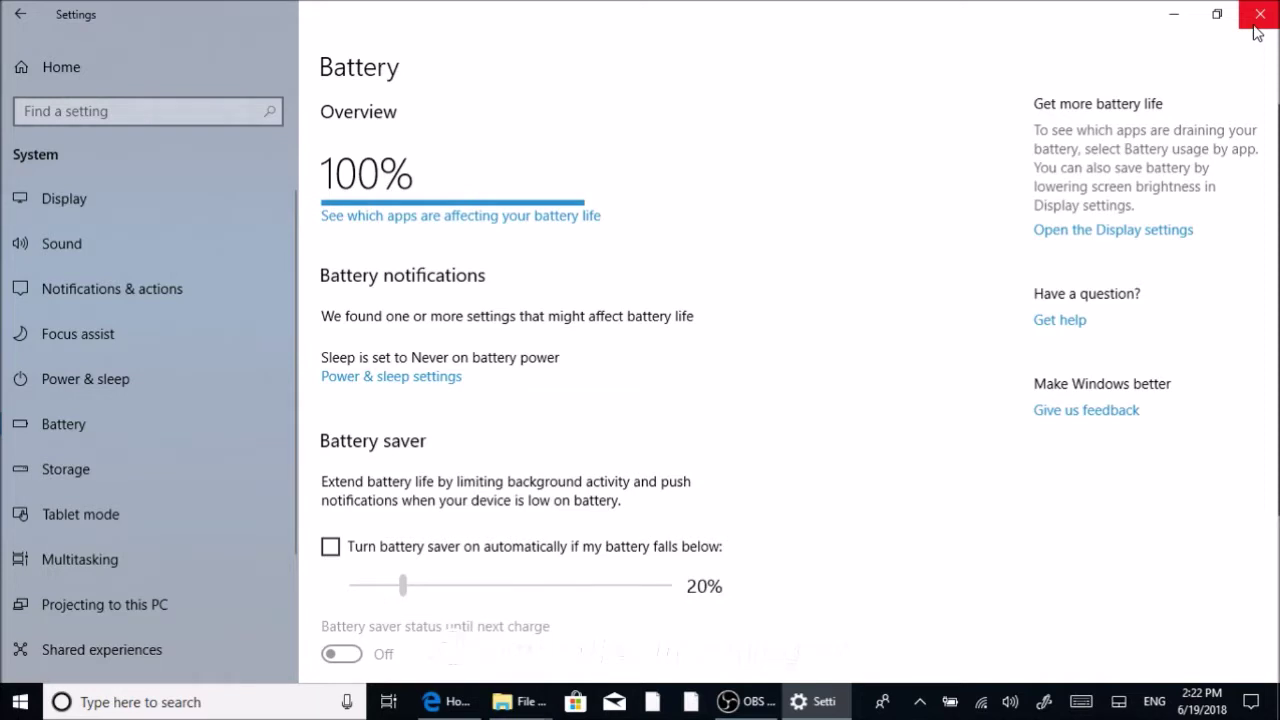
- Return to Notifications & actions and turn on notifications from AutoPlay, Calendar, Cortana, and Feedback Hub
{"action": "left_click", "coordinate": [119, 290]}
{"action": "scroll", "coordinate": [631, 280], "scroll_direction": "down", "scroll_amount": 1}
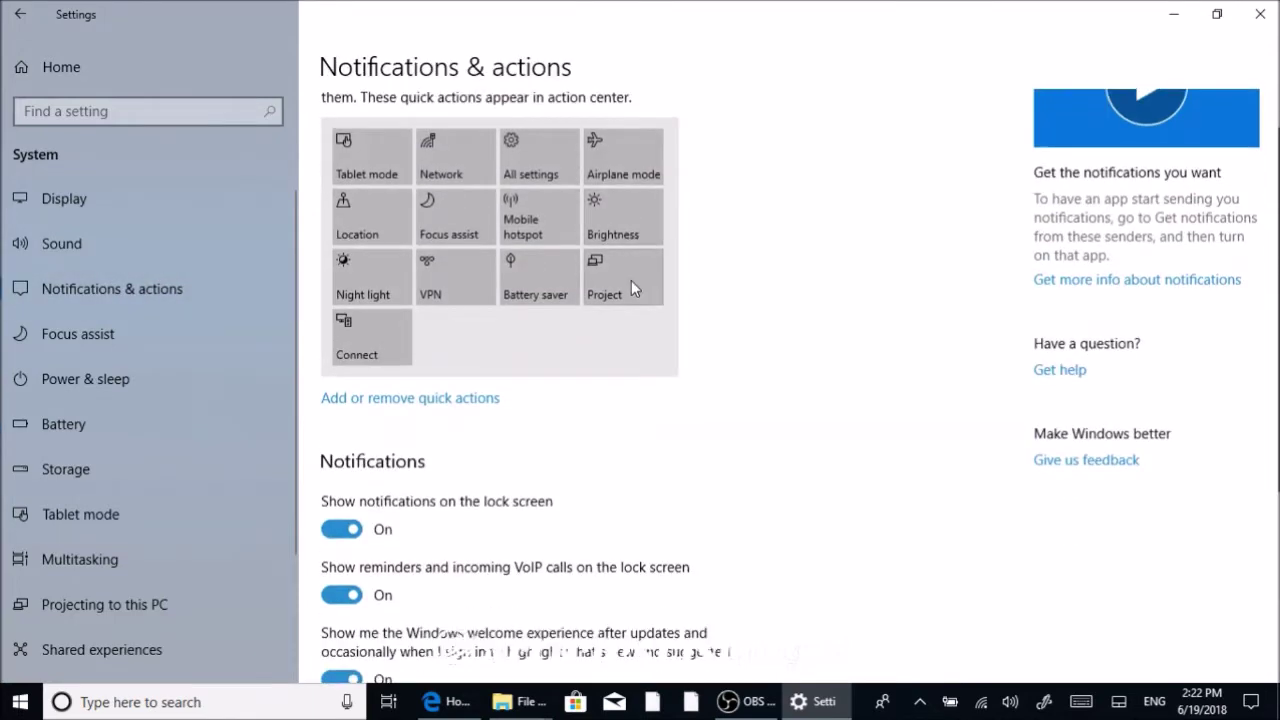
{"action": "scroll", "coordinate": [631, 280], "scroll_direction": "down", "scroll_amount": 10}
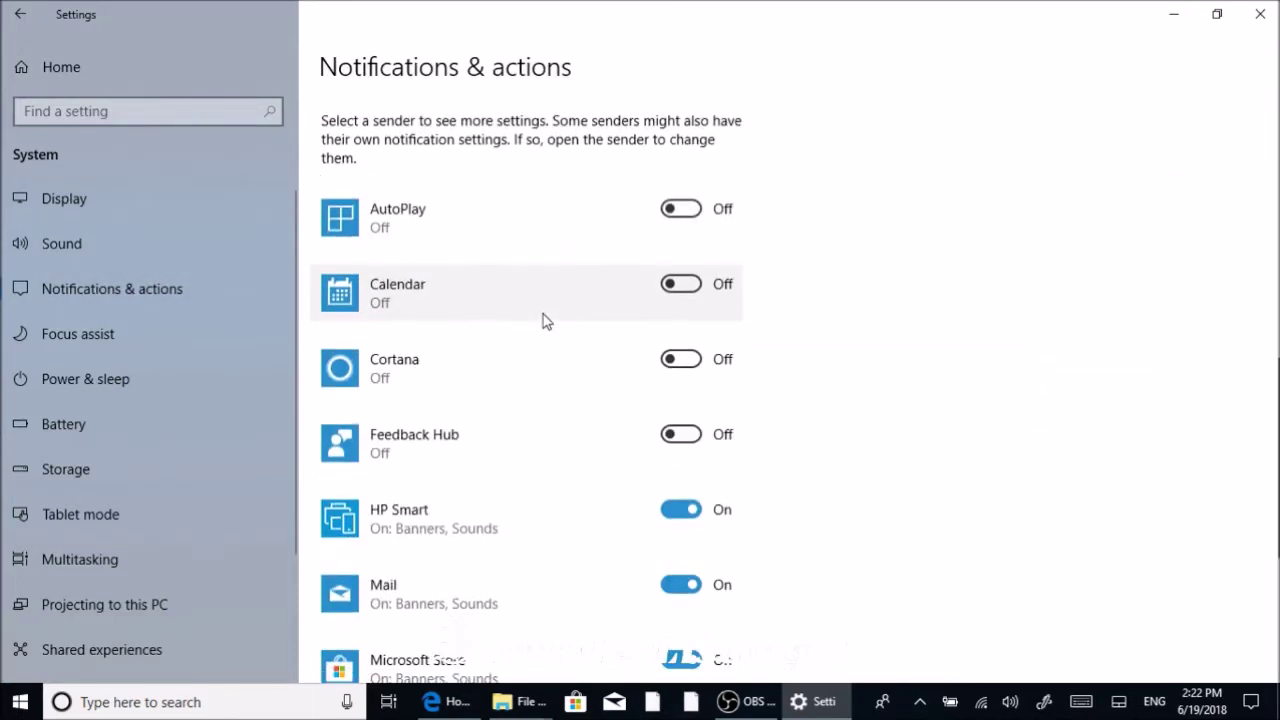
{"action": "scroll", "coordinate": [545, 322], "scroll_direction": "down", "scroll_amount": 1}
{"action": "scroll", "coordinate": [603, 277], "scroll_direction": "up", "scroll_amount": 2}
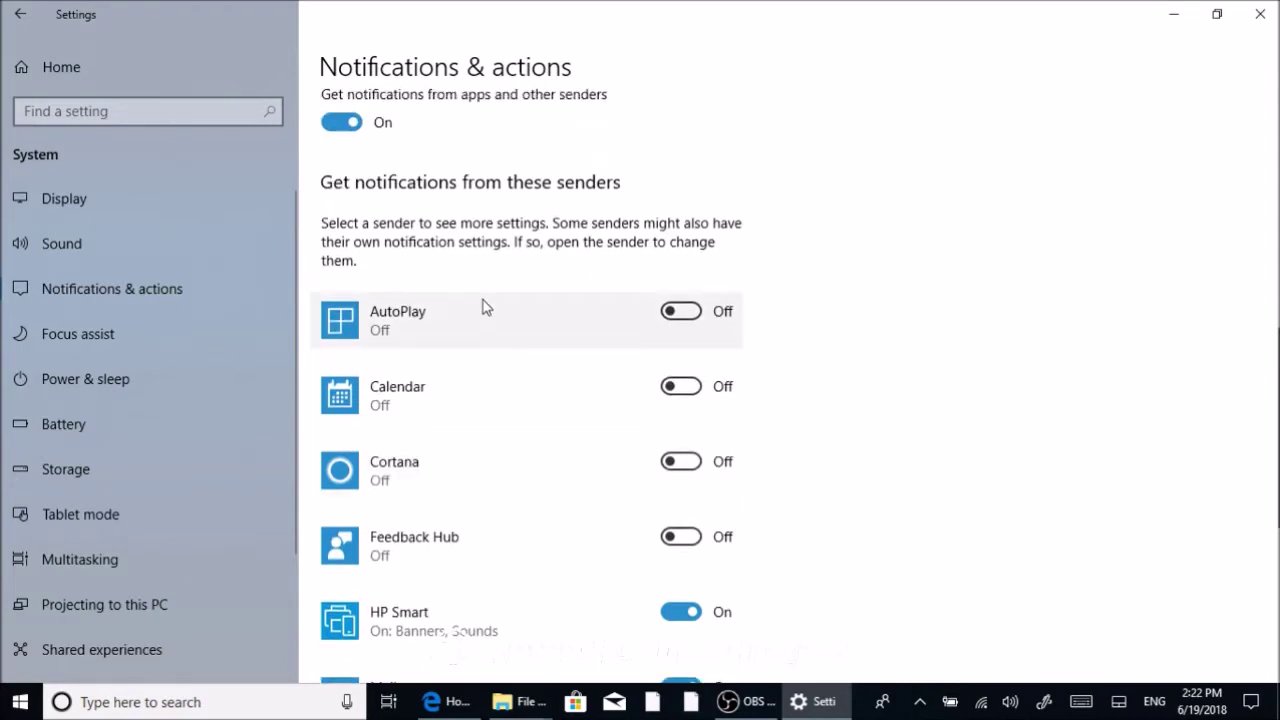
{"action": "left_click", "coordinate": [696, 312]}
{"action": "left_click", "coordinate": [688, 387]}
{"action": "left_click", "coordinate": [686, 461]}
{"action": "left_click", "coordinate": [686, 537]}
{"action": "scroll", "coordinate": [700, 450], "scroll_direction": "down", "scroll_amount": 1}
{"action": "scroll", "coordinate": [708, 382], "scroll_direction": "down", "scroll_amount": 4}
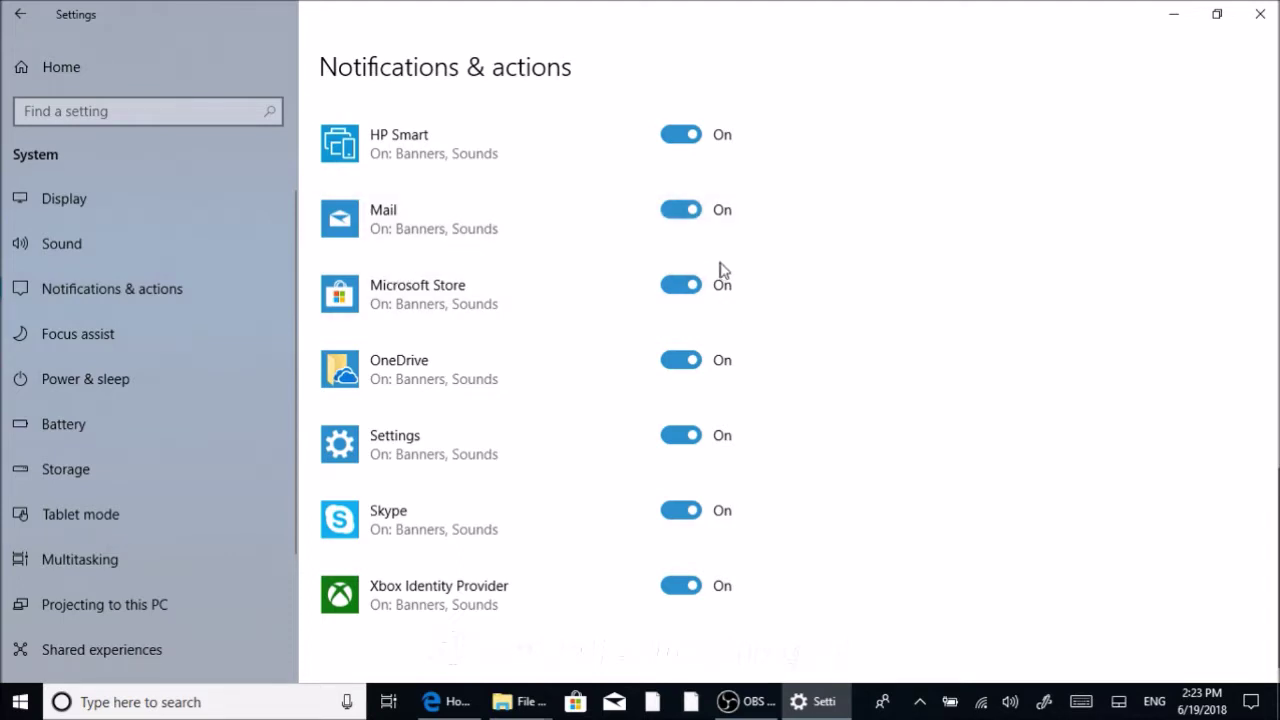
{"action": "scroll", "coordinate": [720, 270], "scroll_direction": "up", "scroll_amount": 3}
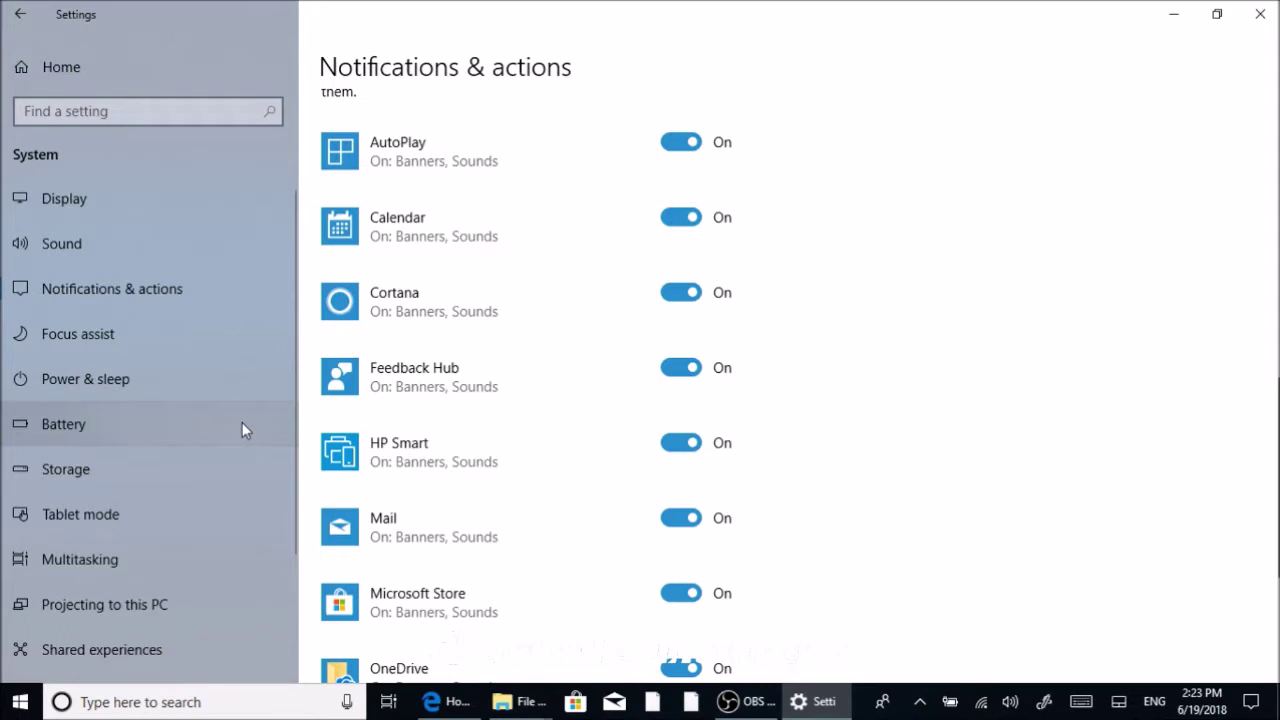
- View the available screen orientations in the Display settings and close Settings
{"action": "left_click", "coordinate": [67, 198]}
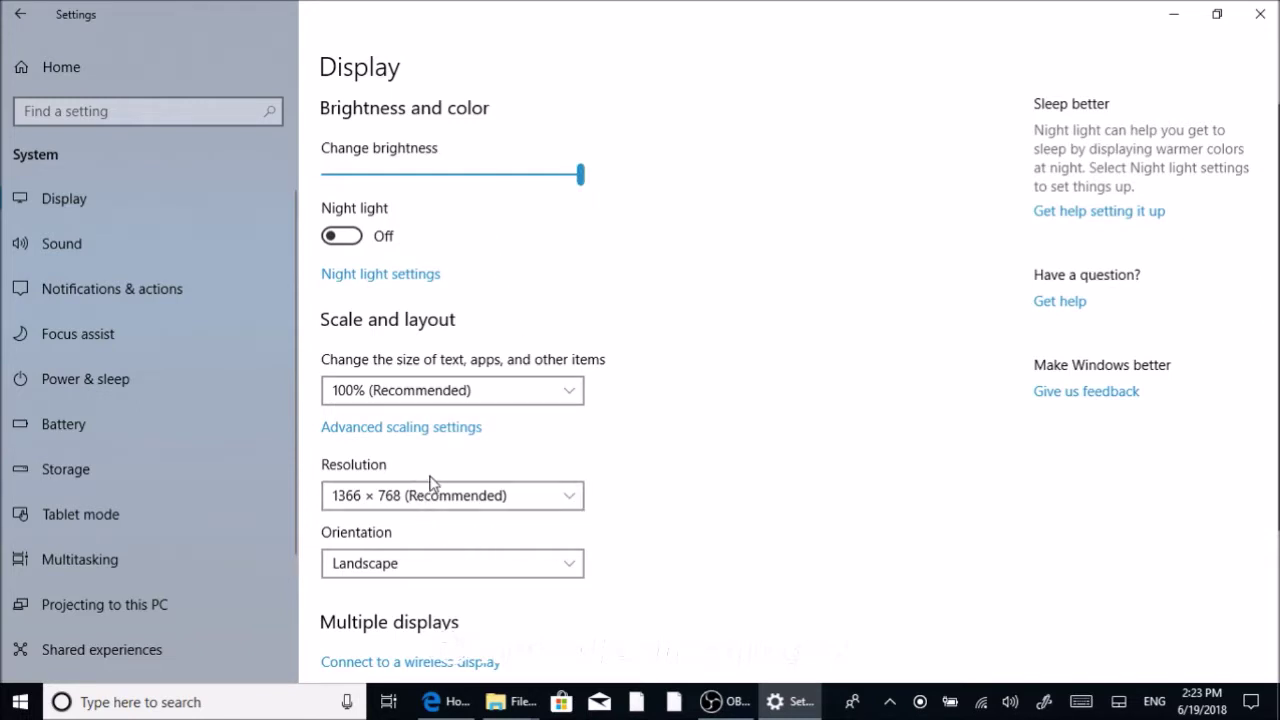
{"action": "scroll", "coordinate": [418, 536], "scroll_direction": "down", "scroll_amount": 4}
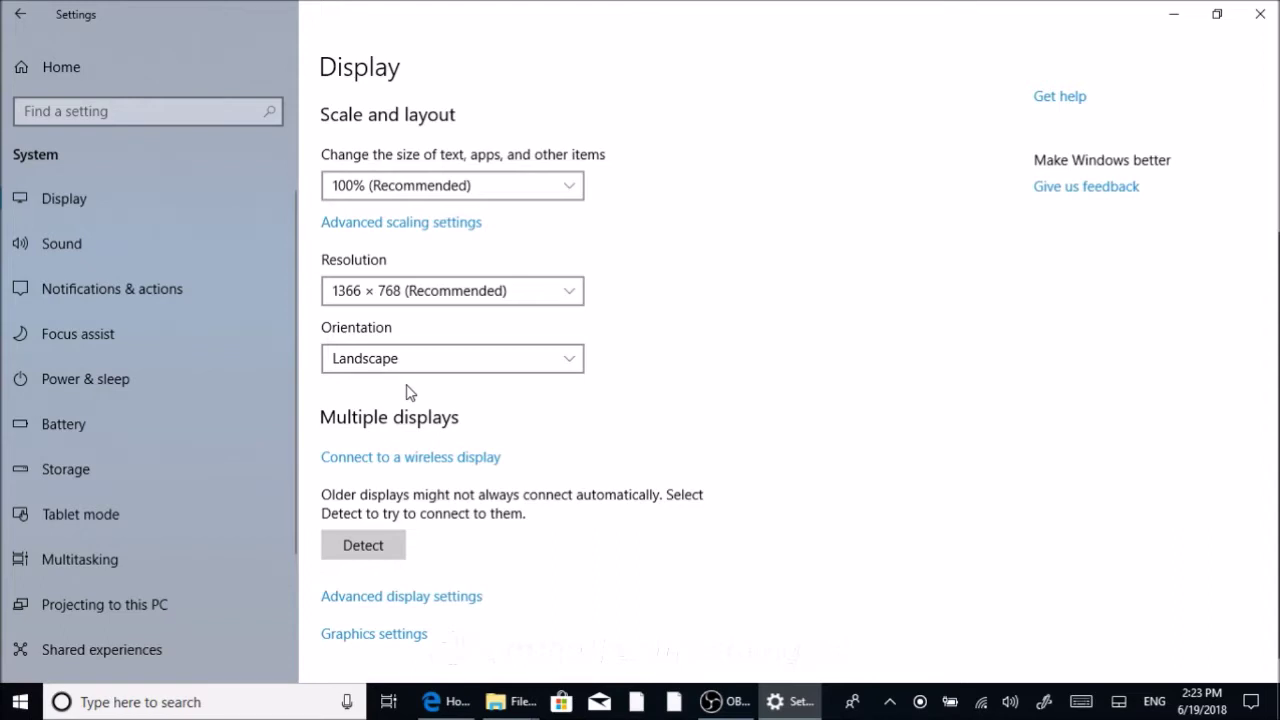
{"action": "left_click", "coordinate": [568, 364]}
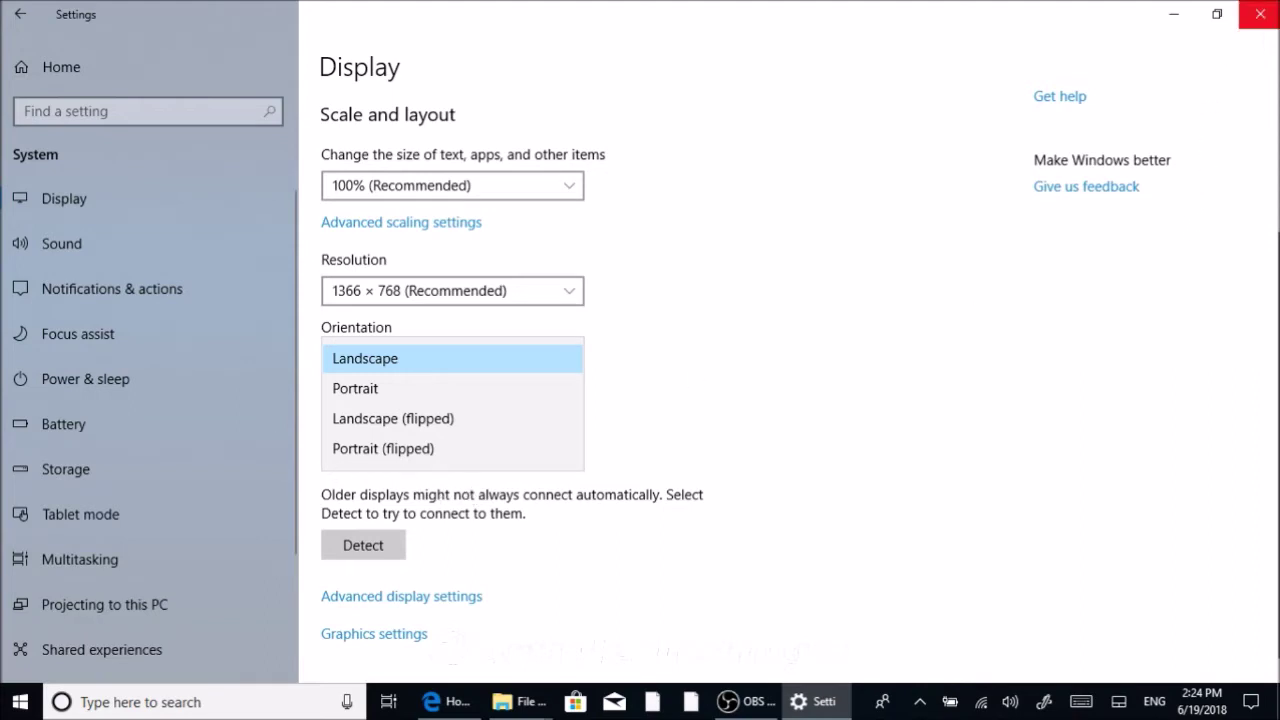
{"action": "left_click", "coordinate": [1260, 14]}
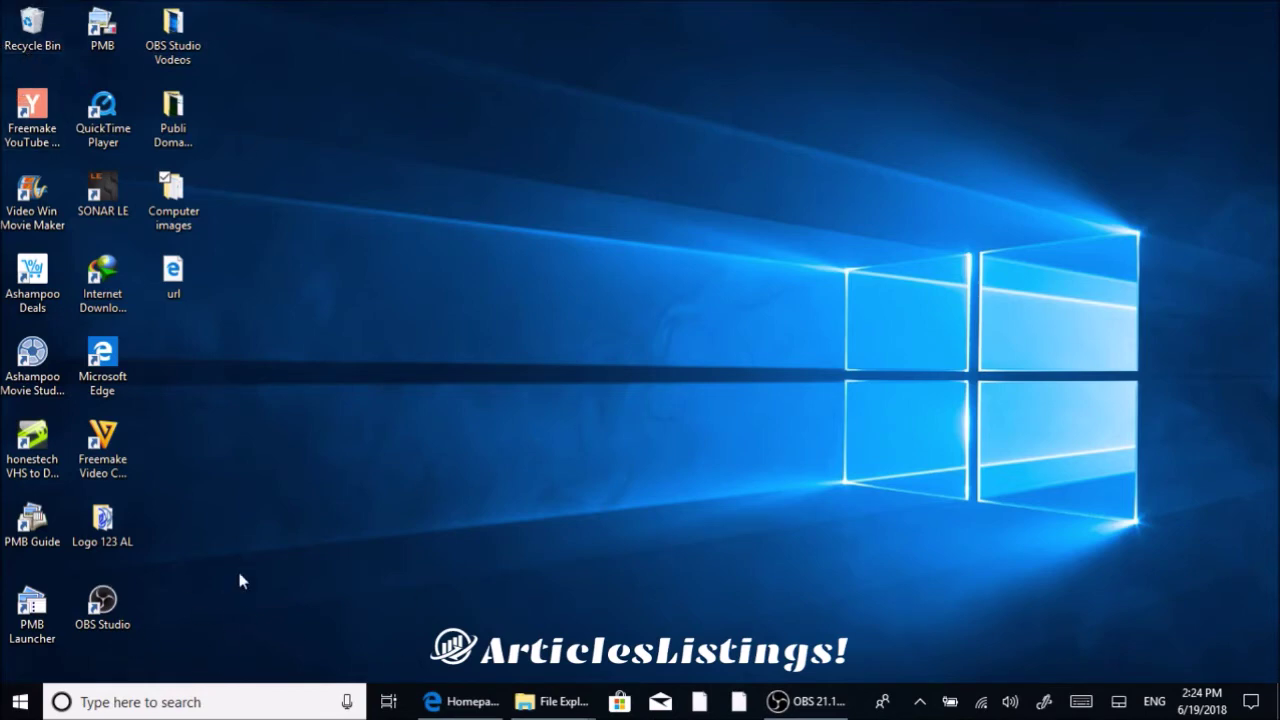
- Empty the Recycle Bin from the desktop and confirm the permanent deletion
{"action": "right_click", "coordinate": [30, 16]}
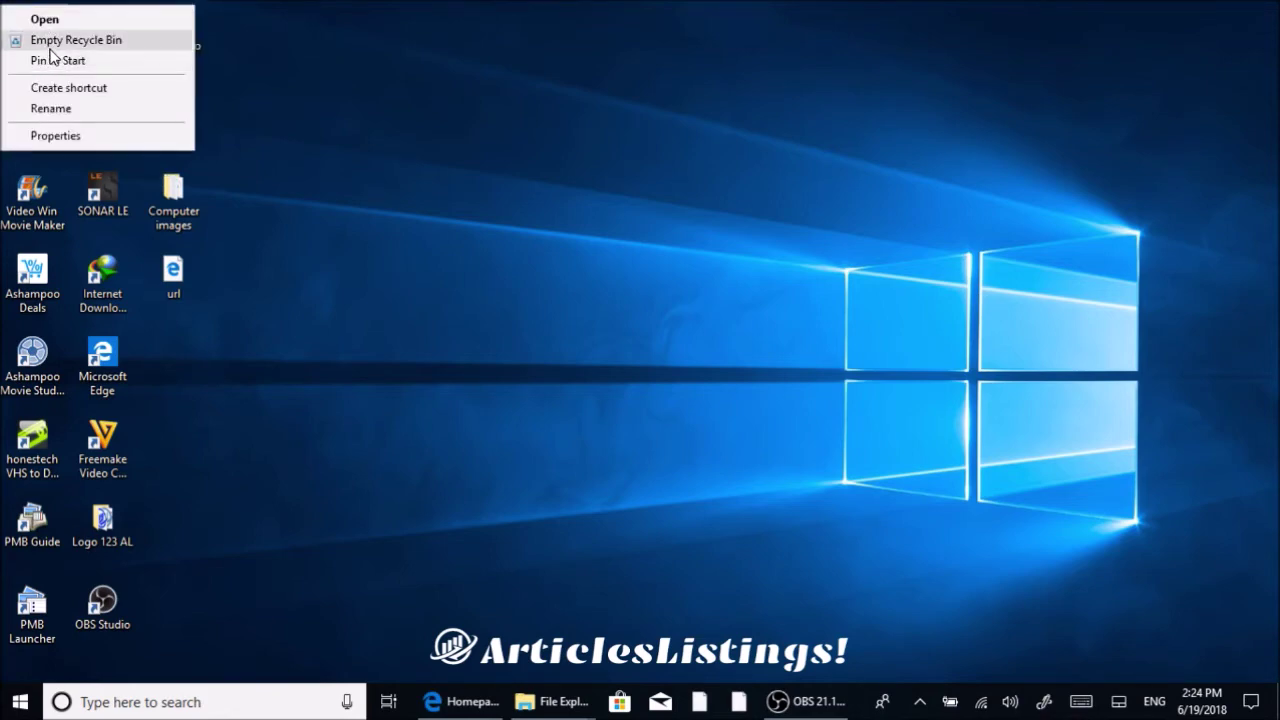
{"action": "left_click", "coordinate": [50, 44]}
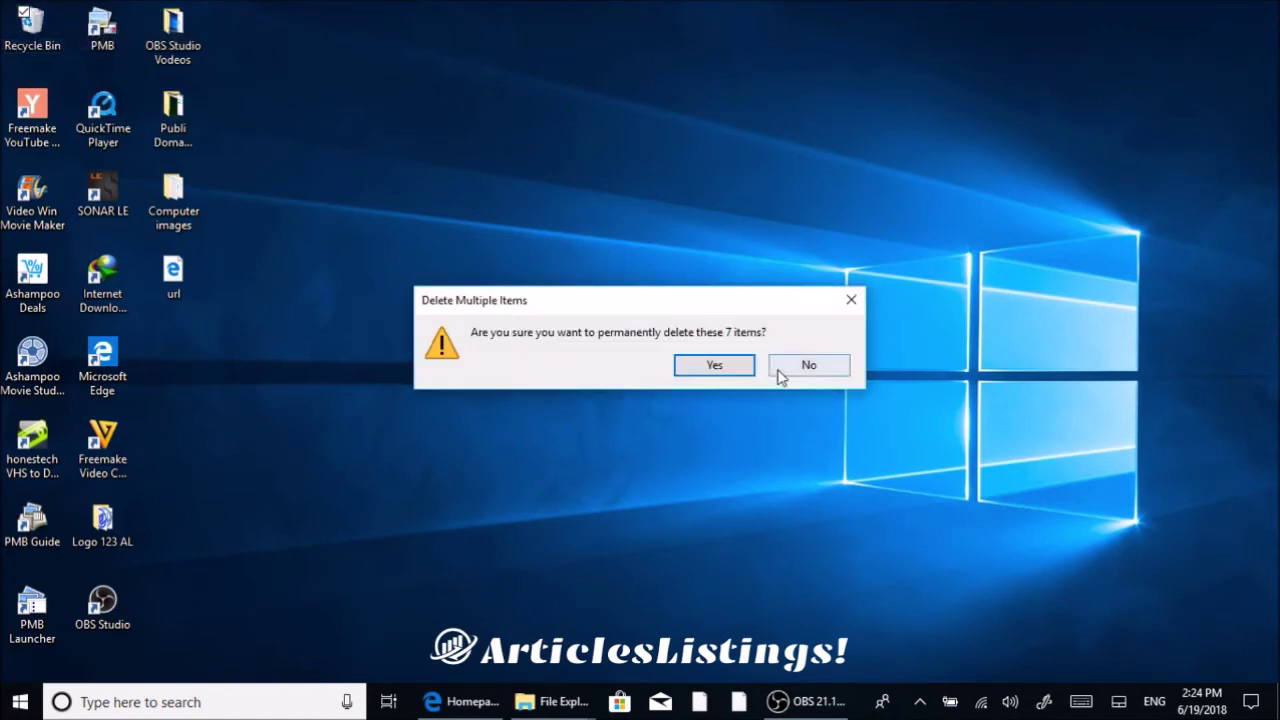
{"action": "left_click", "coordinate": [733, 366]}
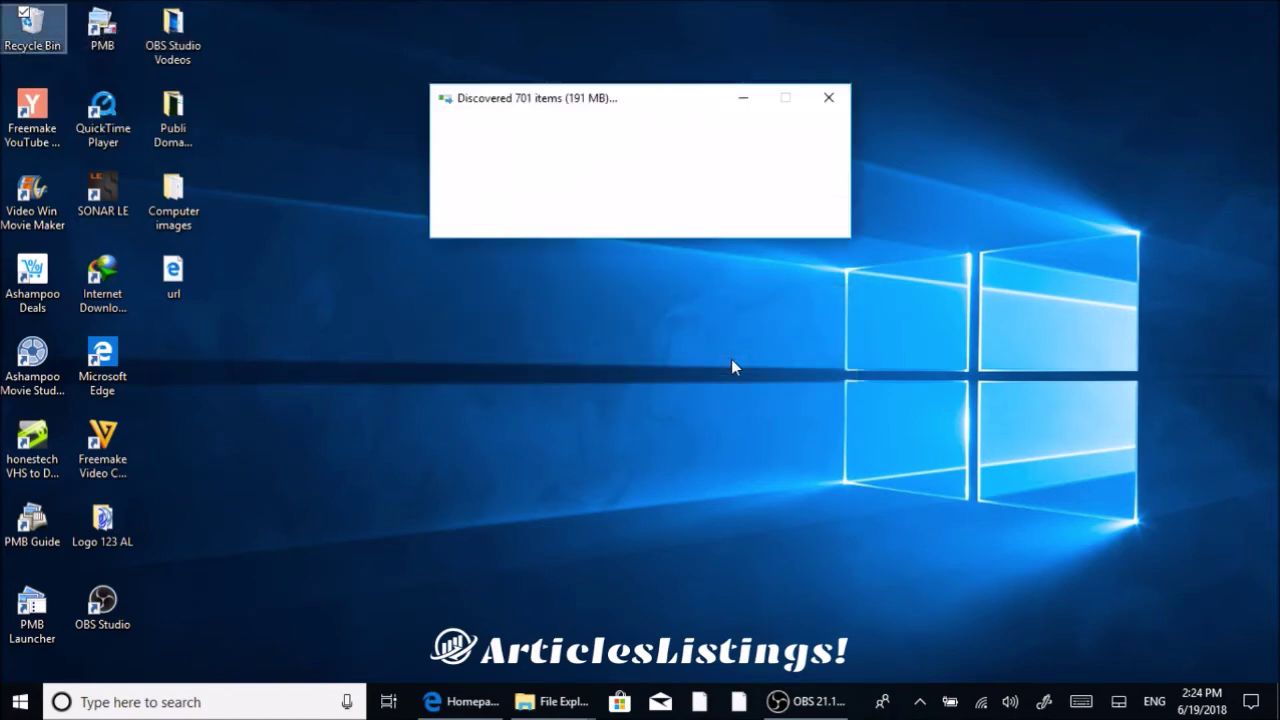